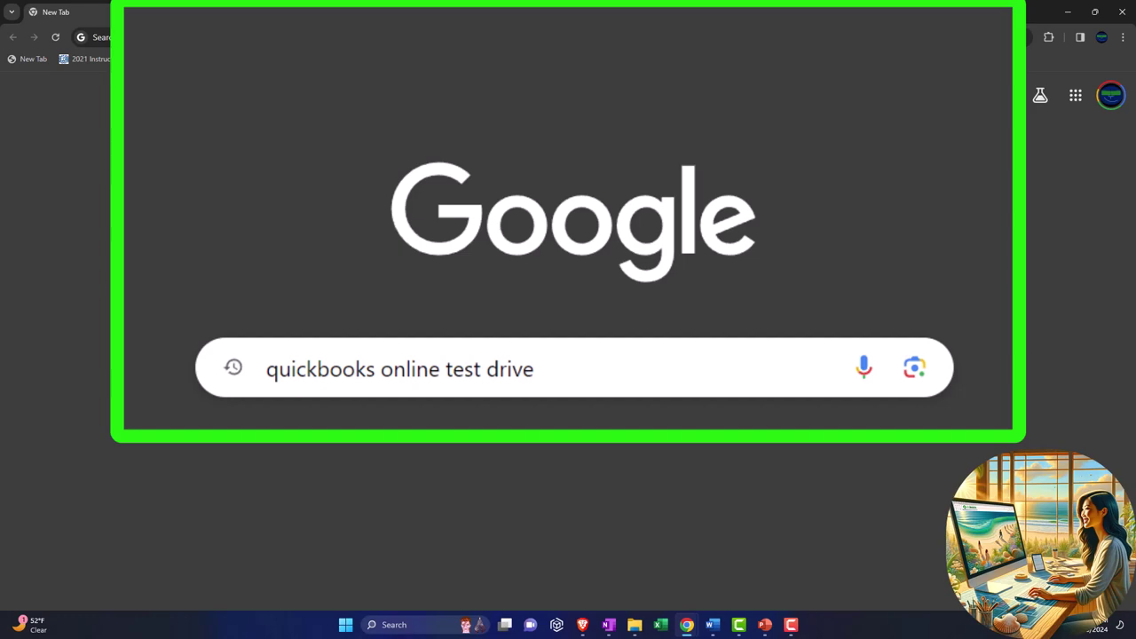
Search Google for "quickbooks online test drive" and open the "Test drive QuickBooks Online" help article.
{"action": "left_click", "coordinate": [611, 377]}
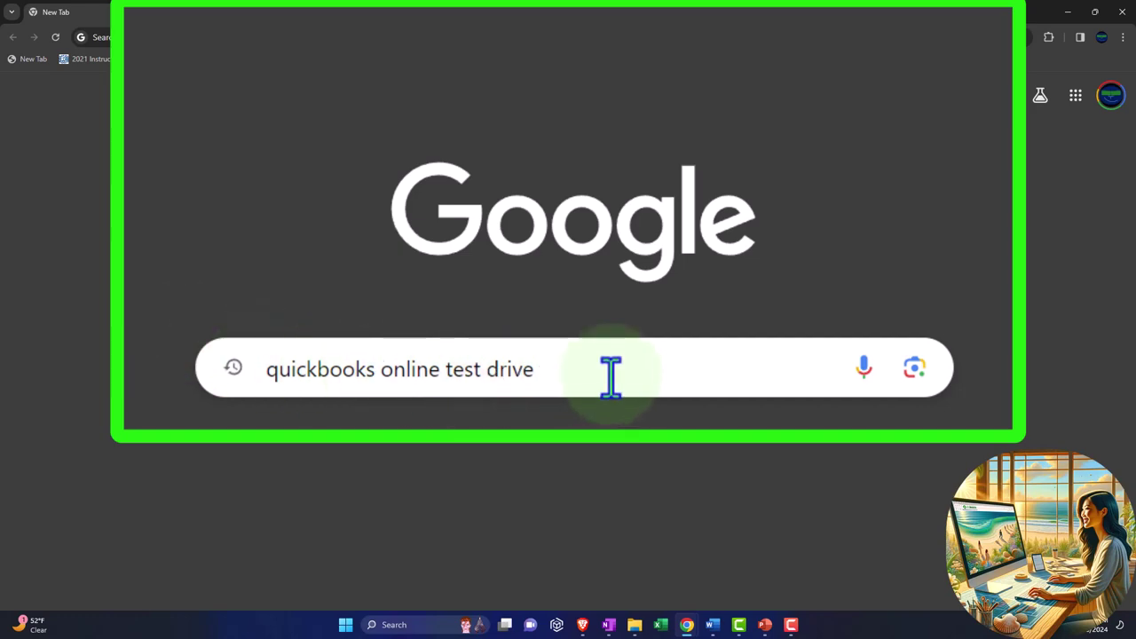
{"action": "key", "text": "Return"}
{"action": "scroll", "coordinate": [888, 297], "scroll_direction": "down", "scroll_amount": 1}
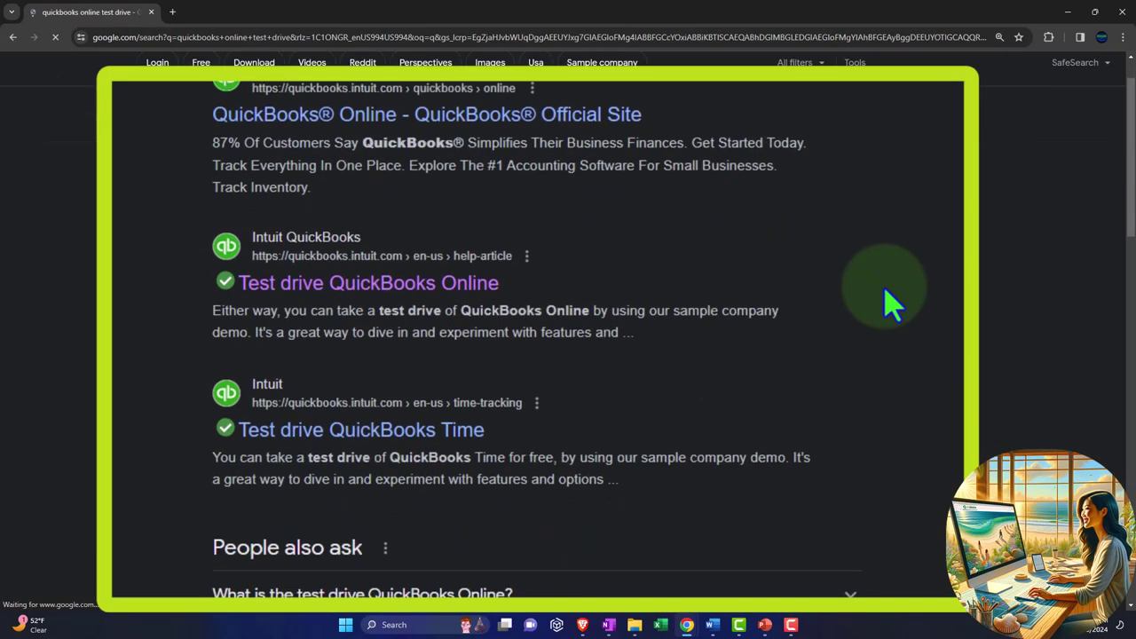
{"action": "scroll", "coordinate": [893, 302], "scroll_direction": "down", "scroll_amount": 2}
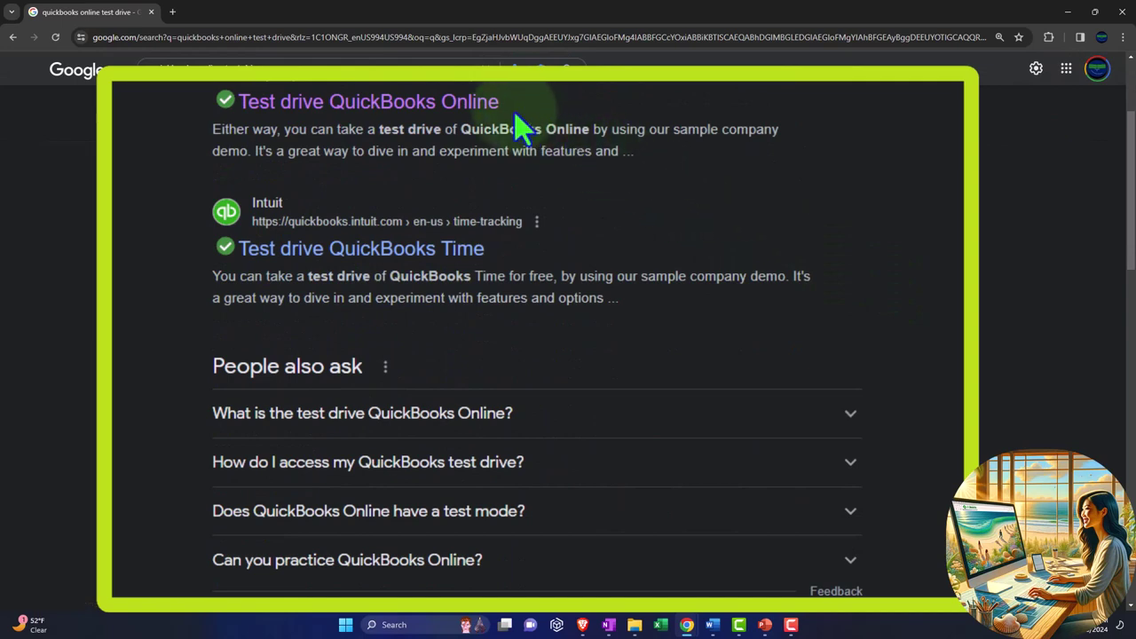
{"action": "left_click", "coordinate": [471, 105]}
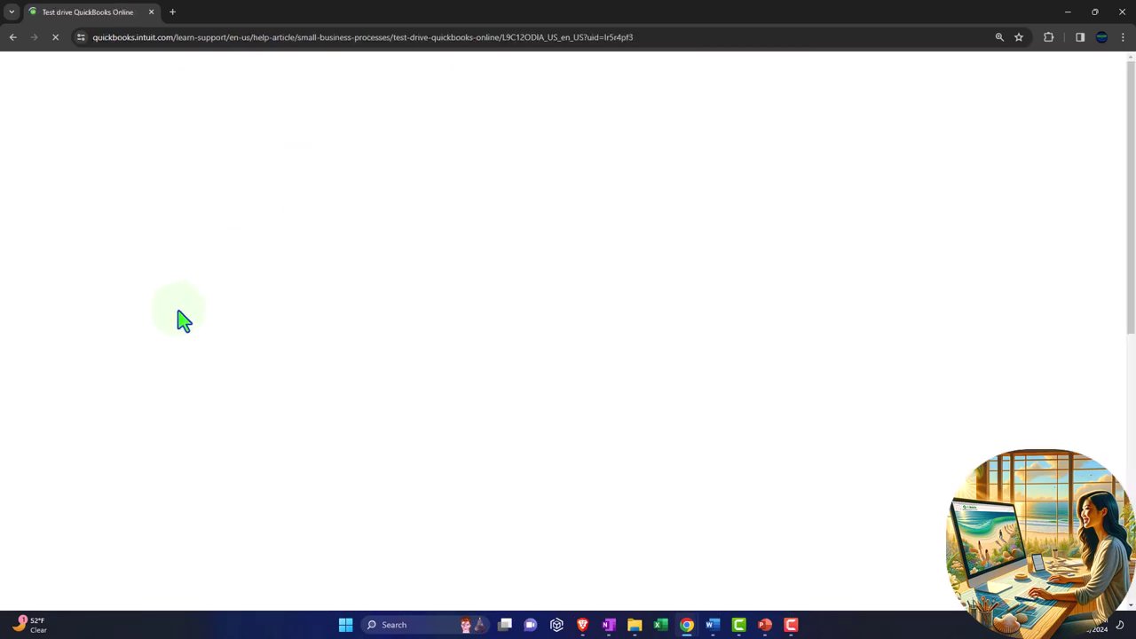
Launch the United States QuickBooks test drive from the help article and complete the security verification.
{"action": "scroll", "coordinate": [124, 357], "scroll_direction": "down", "scroll_amount": 3}
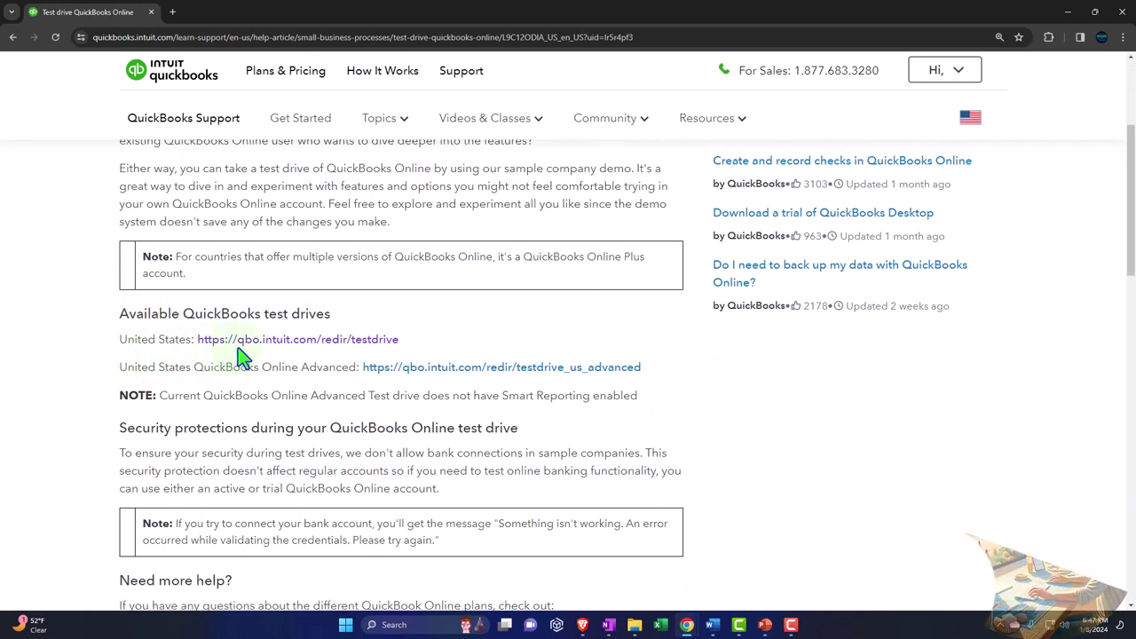
{"action": "left_click", "coordinate": [315, 340]}
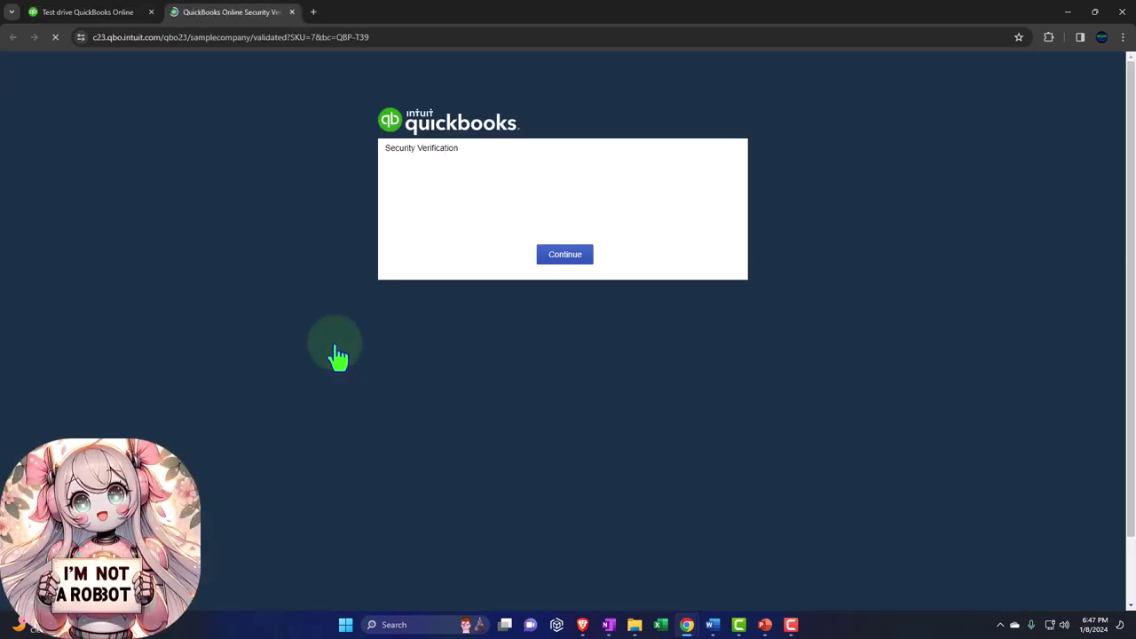
{"action": "left_click", "coordinate": [492, 197]}
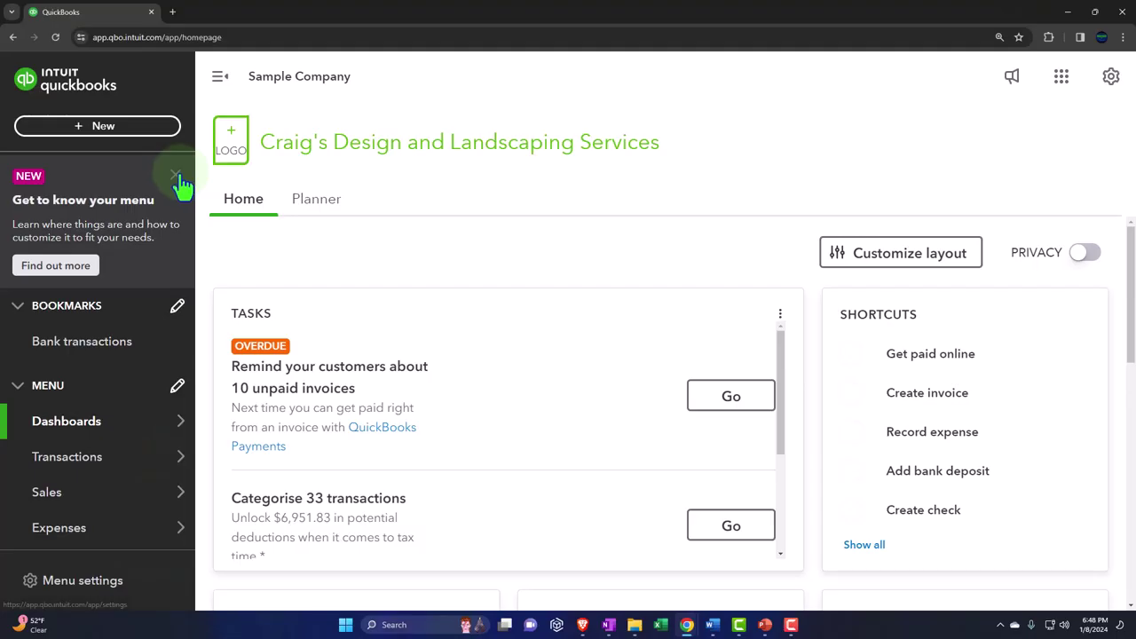
Dismiss the "Get to know your menu" notice, go to Reports, and close the homepage tour offer.
{"action": "left_click", "coordinate": [183, 183]}
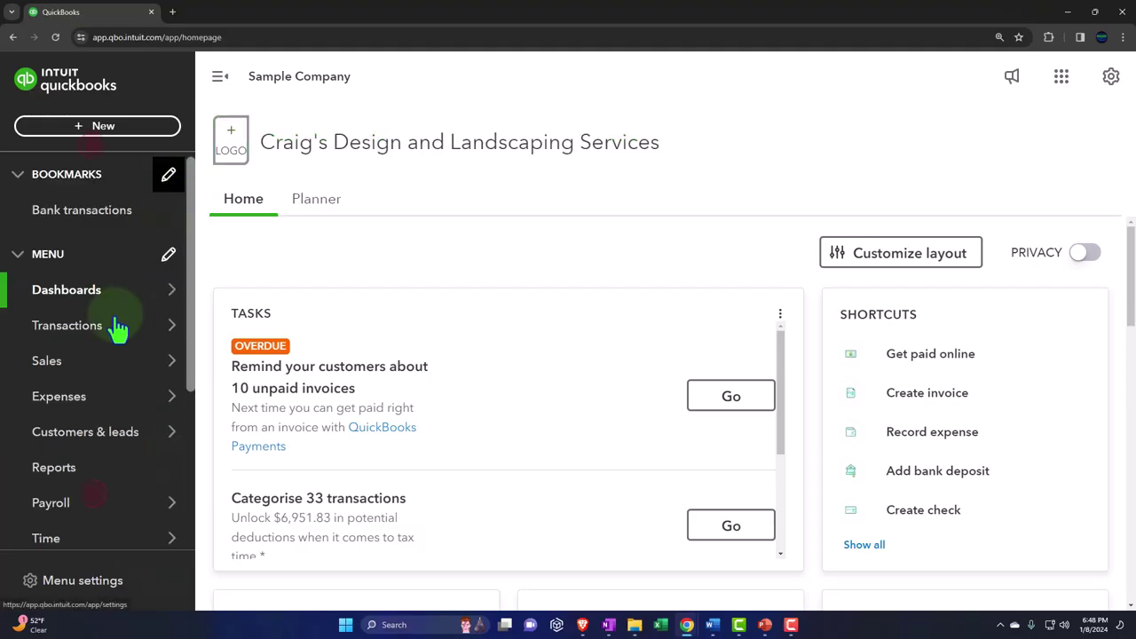
{"action": "mouse_move", "coordinate": [45, 324]}
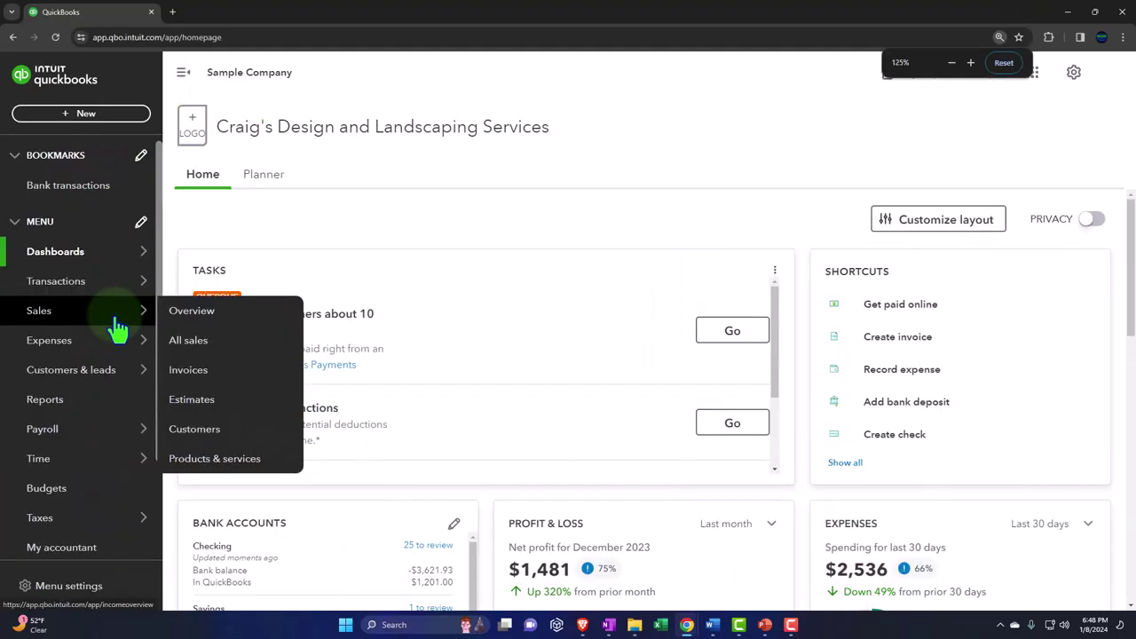
{"action": "left_click", "coordinate": [63, 404]}
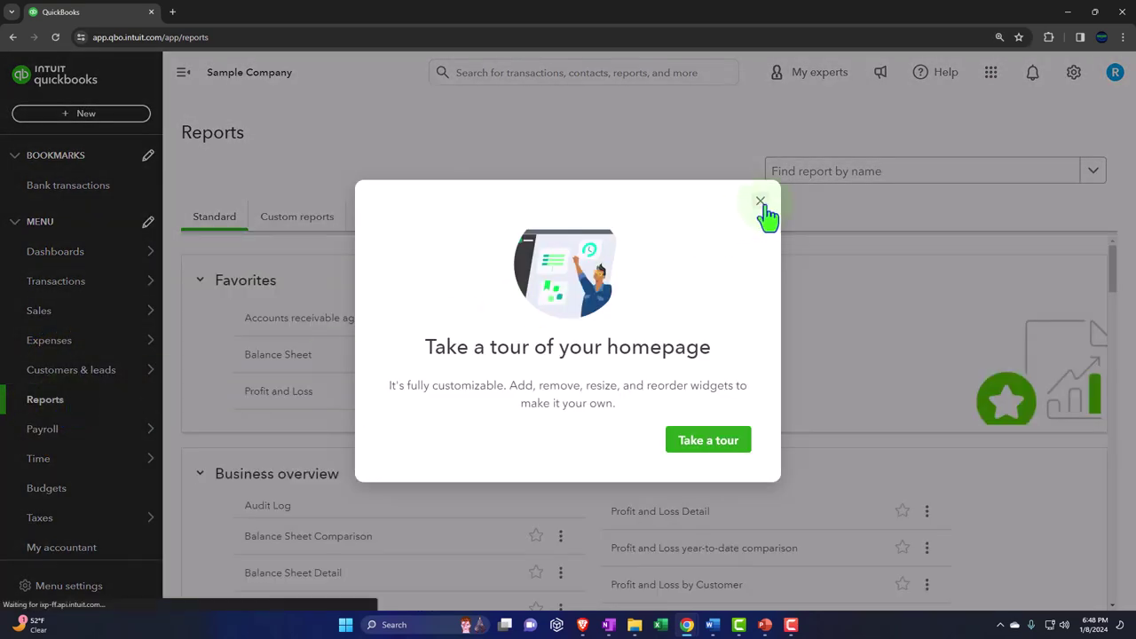
{"action": "left_click", "coordinate": [759, 204]}
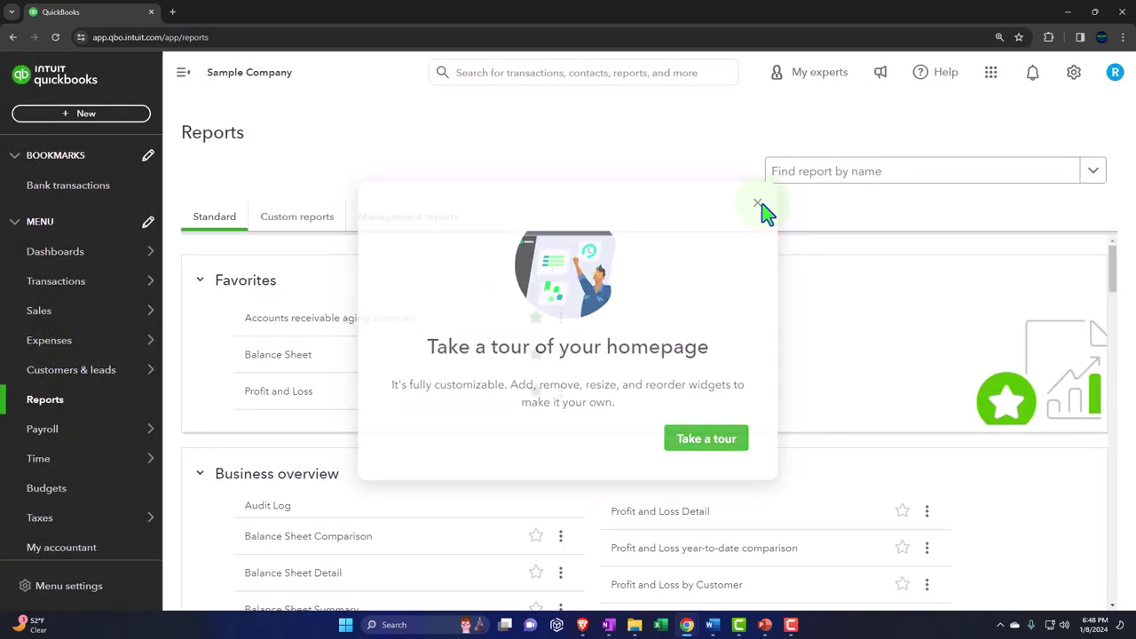
Open the favorite Balance Sheet and Profit and Loss reports in separate new browser tabs.
{"action": "right_click", "coordinate": [273, 356]}
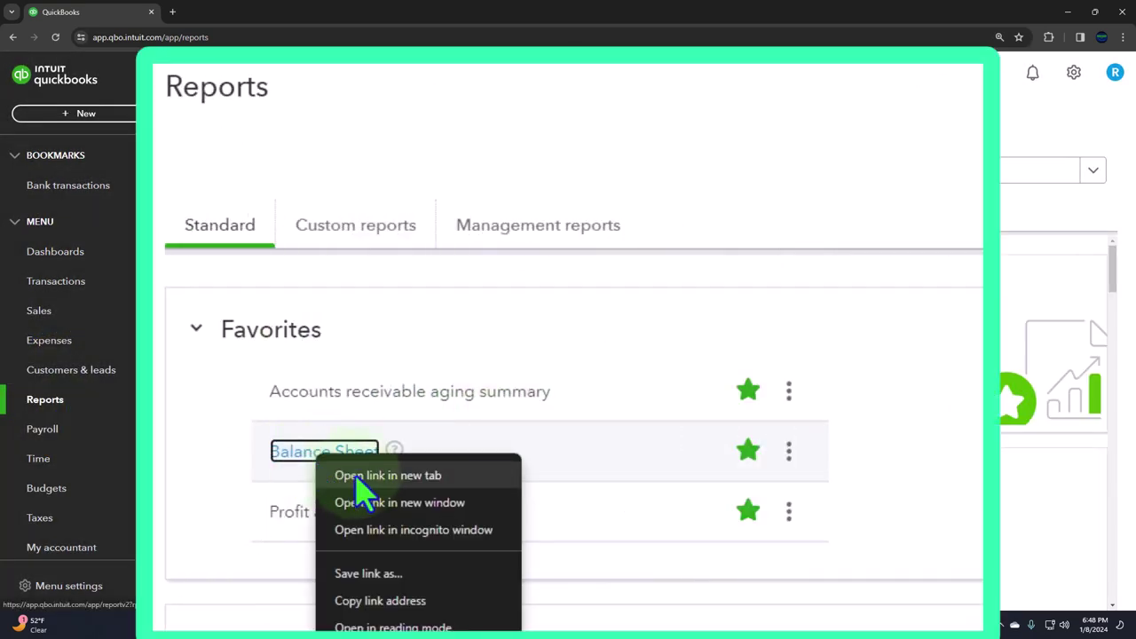
{"action": "left_click", "coordinate": [433, 477]}
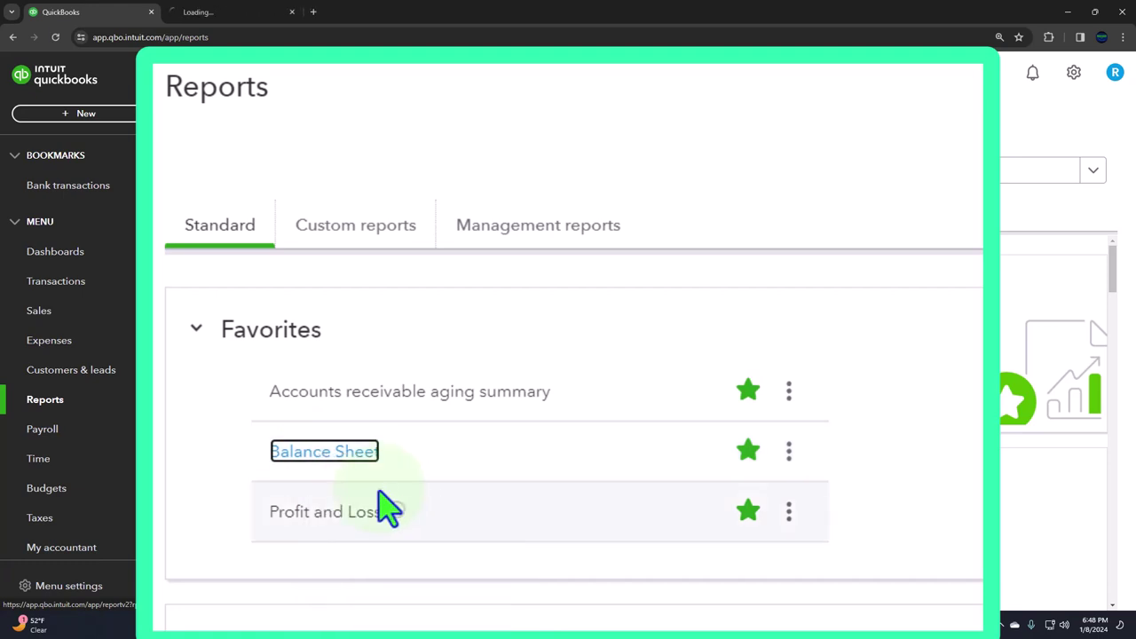
{"action": "right_click", "coordinate": [316, 520]}
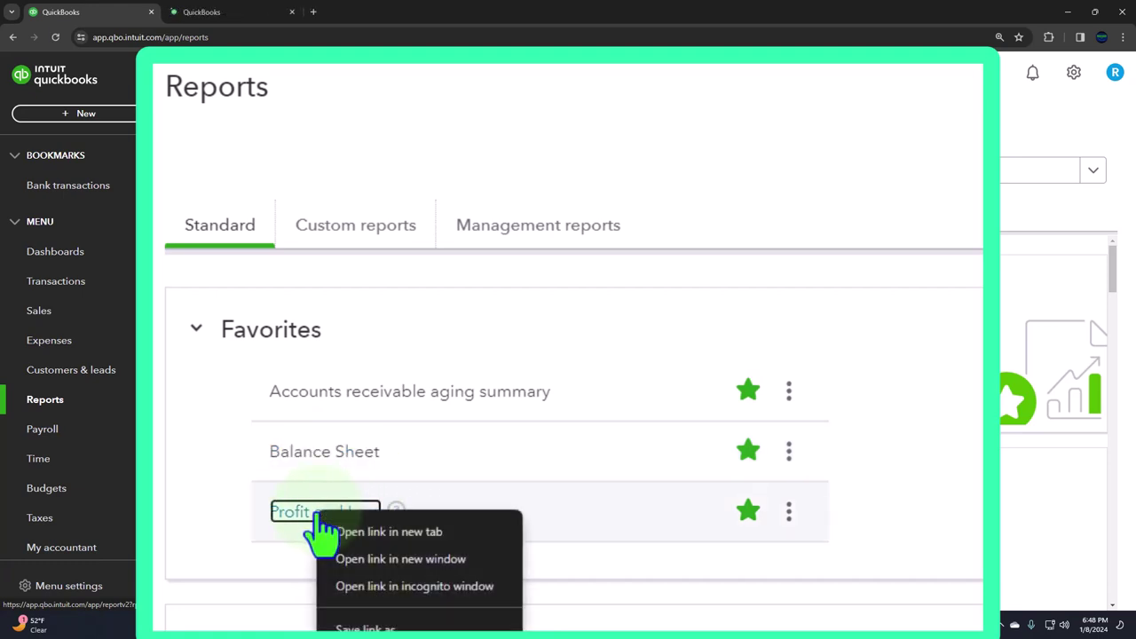
{"action": "left_click", "coordinate": [433, 535]}
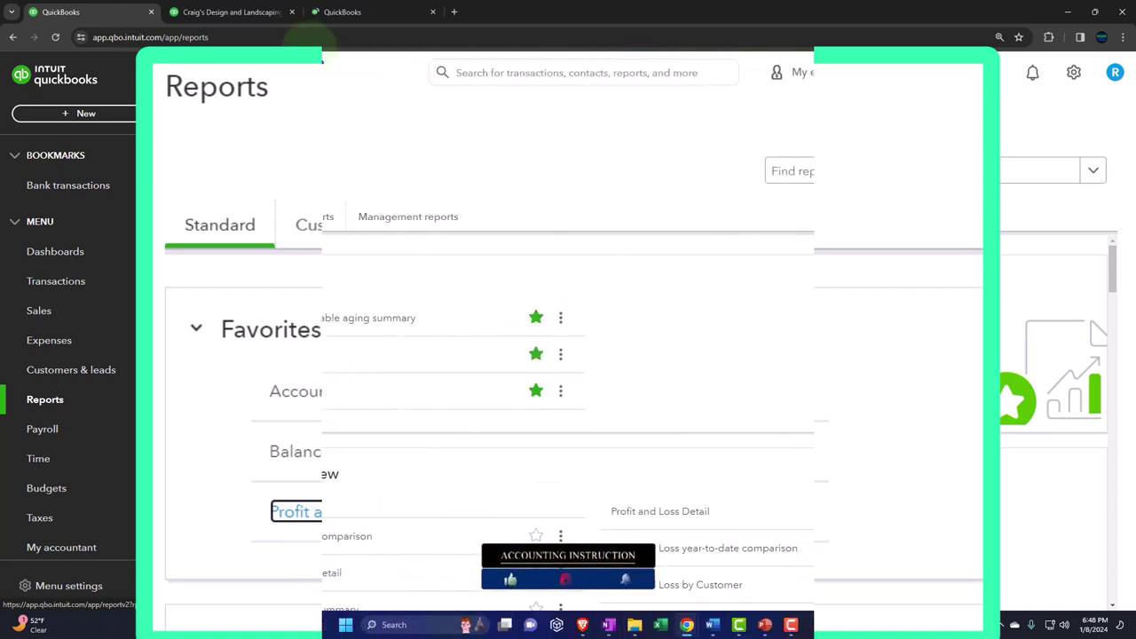
In the Balance Sheet tab, hide the navigation menu and run the report for 01/01/2023 to 12/31/2023.
{"action": "left_click", "coordinate": [251, 14]}
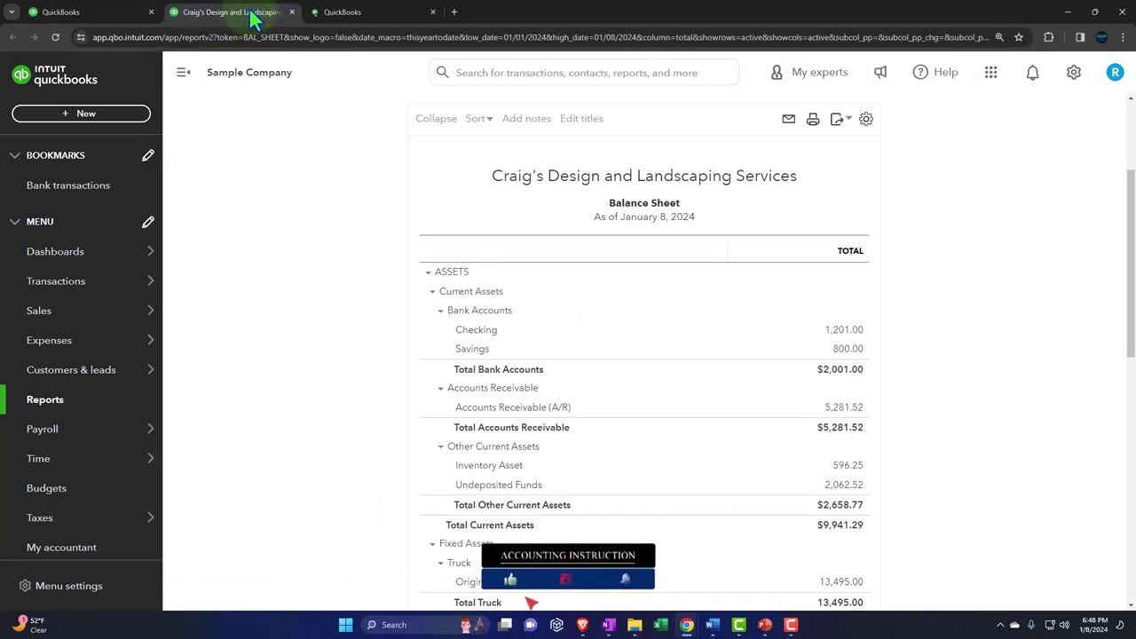
{"action": "left_click", "coordinate": [188, 72]}
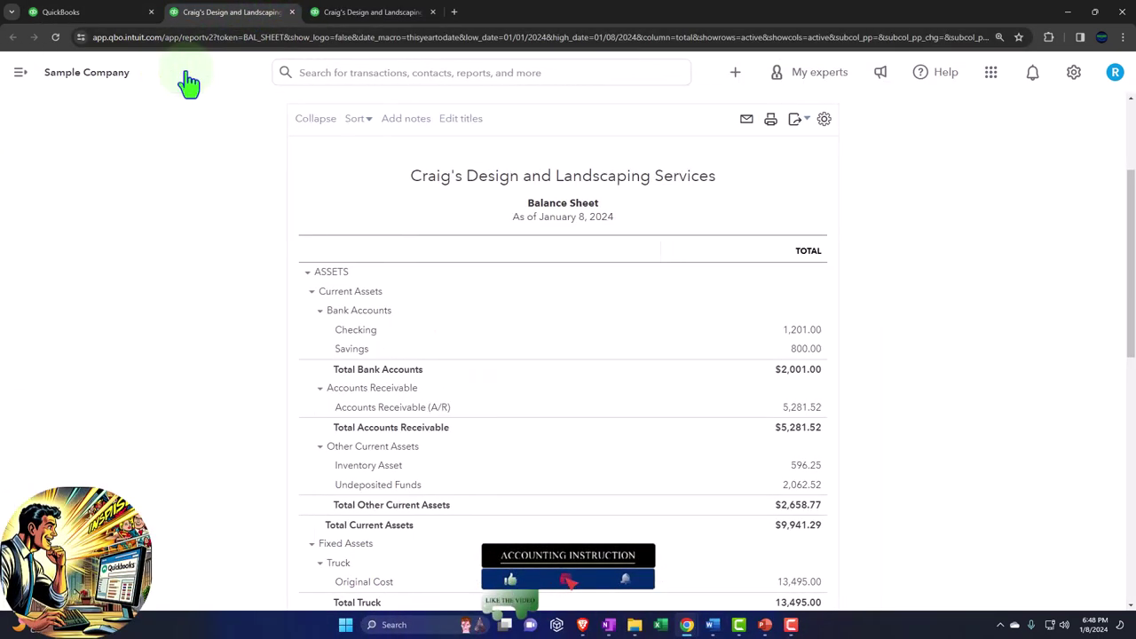
{"action": "scroll", "coordinate": [177, 177], "scroll_direction": "up", "scroll_amount": 2}
{"action": "left_click", "coordinate": [234, 185]}
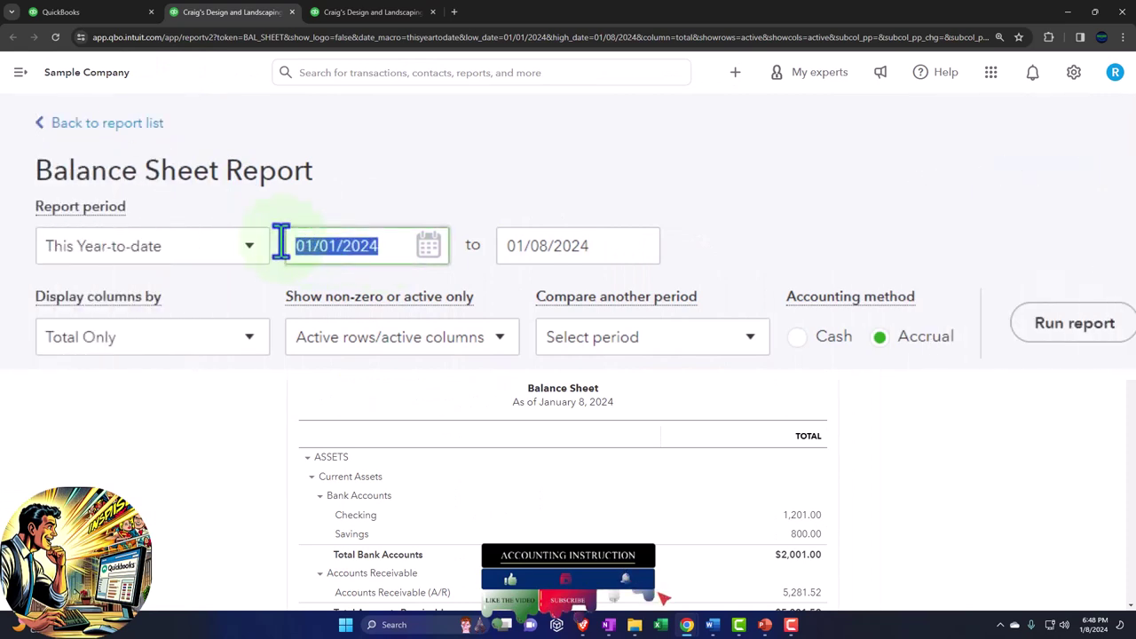
{"action": "type", "text": "0"}
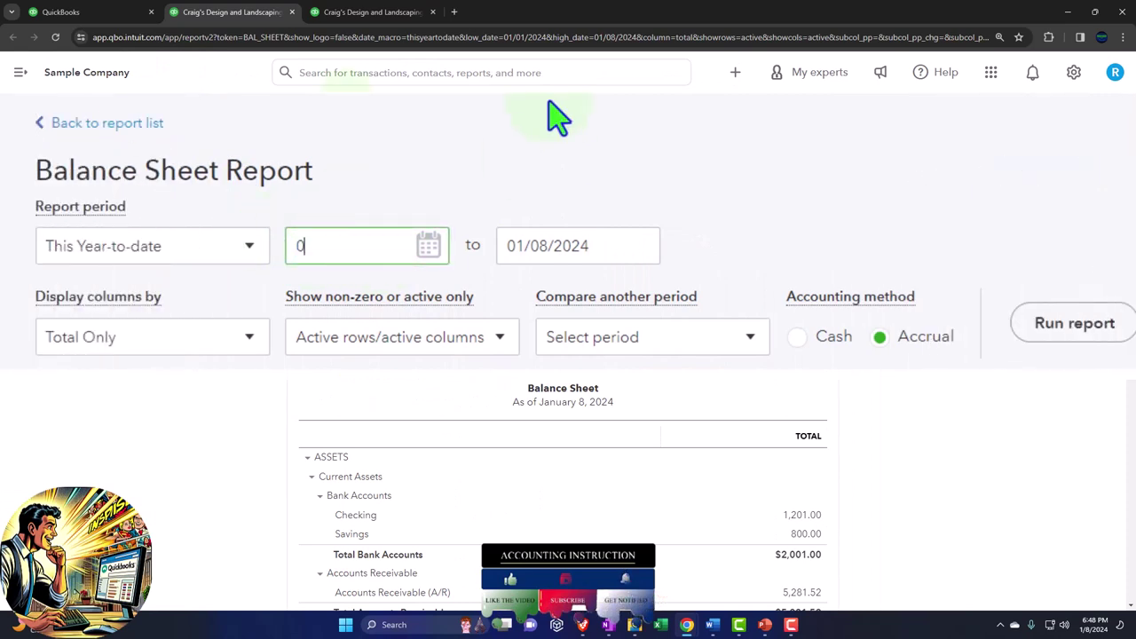
{"action": "type", "text": "1/01/2023"}
{"action": "key", "text": "Tab"}
{"action": "type", "text": "12312023"}
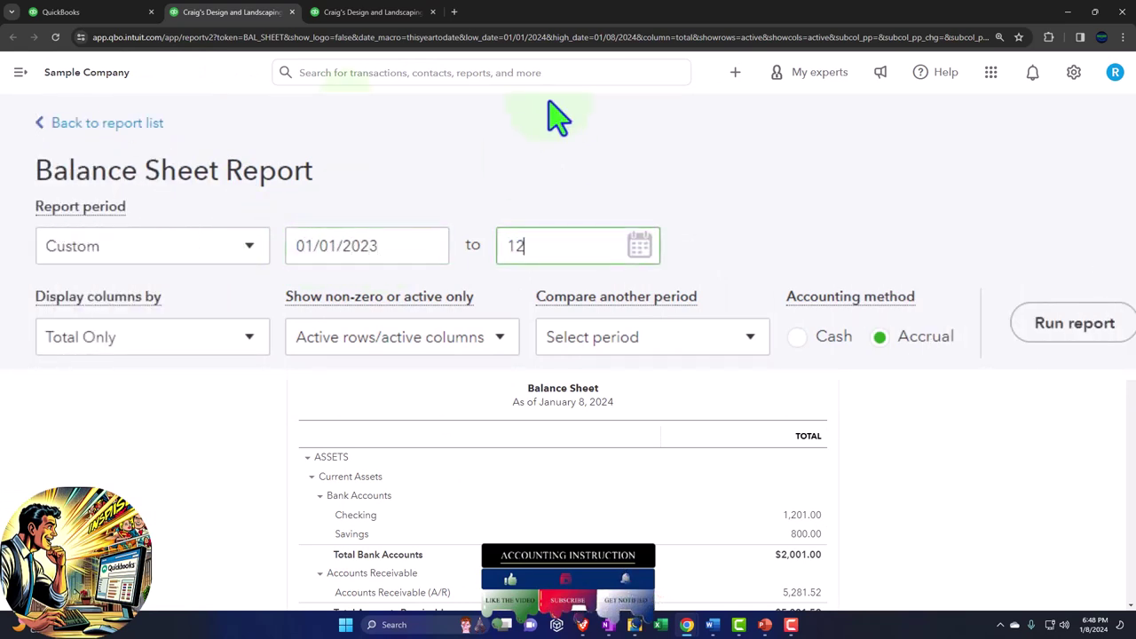
{"action": "key", "text": "Tab"}
{"action": "left_click", "coordinate": [1076, 325]}
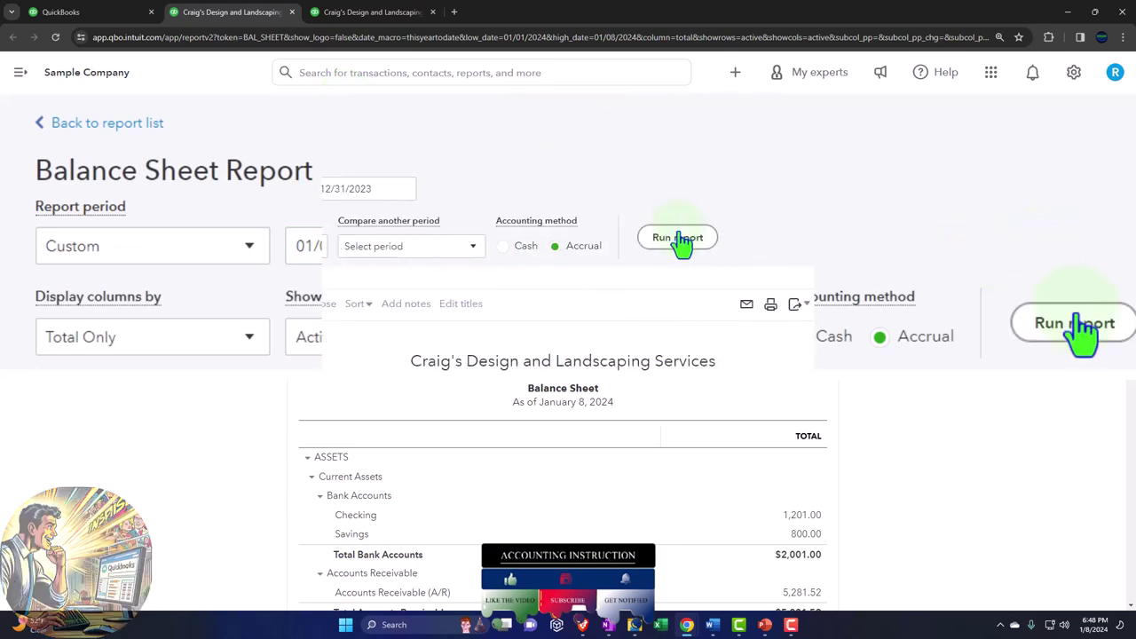
{"action": "scroll", "coordinate": [682, 241], "scroll_direction": "down", "scroll_amount": 2}
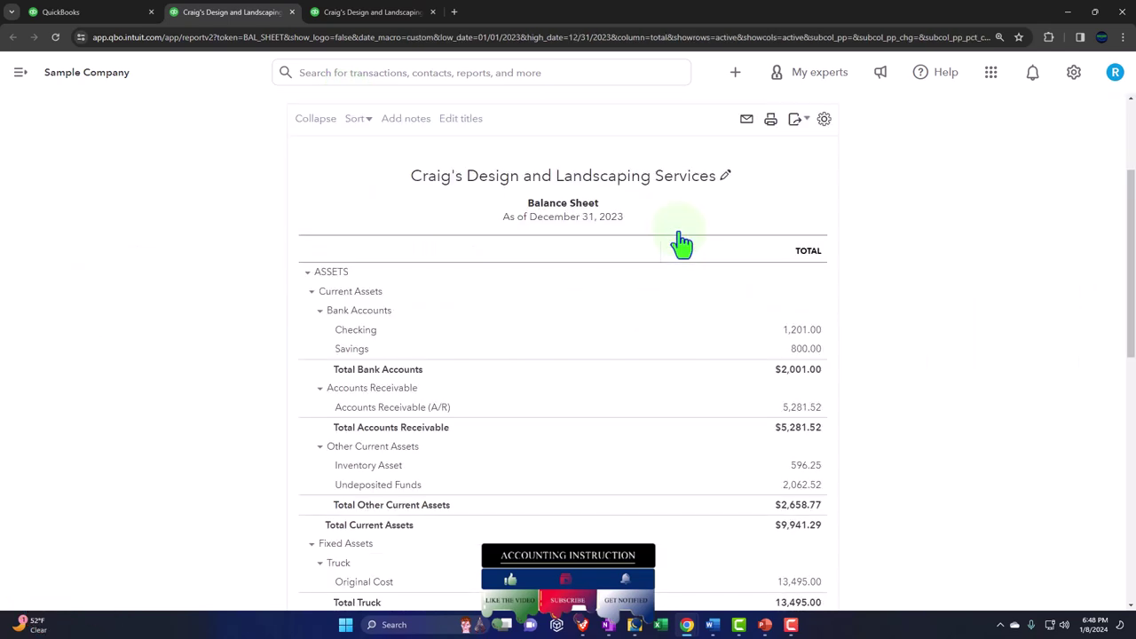
In the Profit and Loss tab, hide the navigation menu and run the report for 01/01/2023 to 12/31/2023.
{"action": "left_click", "coordinate": [380, 13]}
{"action": "left_click", "coordinate": [180, 74]}
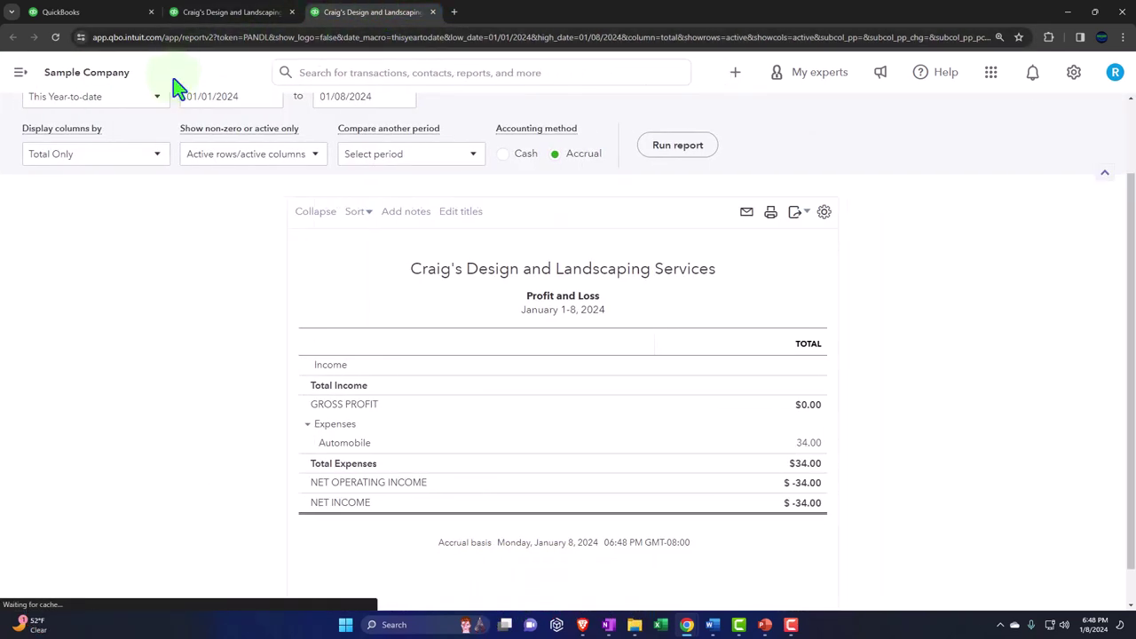
{"action": "scroll", "coordinate": [216, 266], "scroll_direction": "up", "scroll_amount": 2}
{"action": "left_click", "coordinate": [254, 188]}
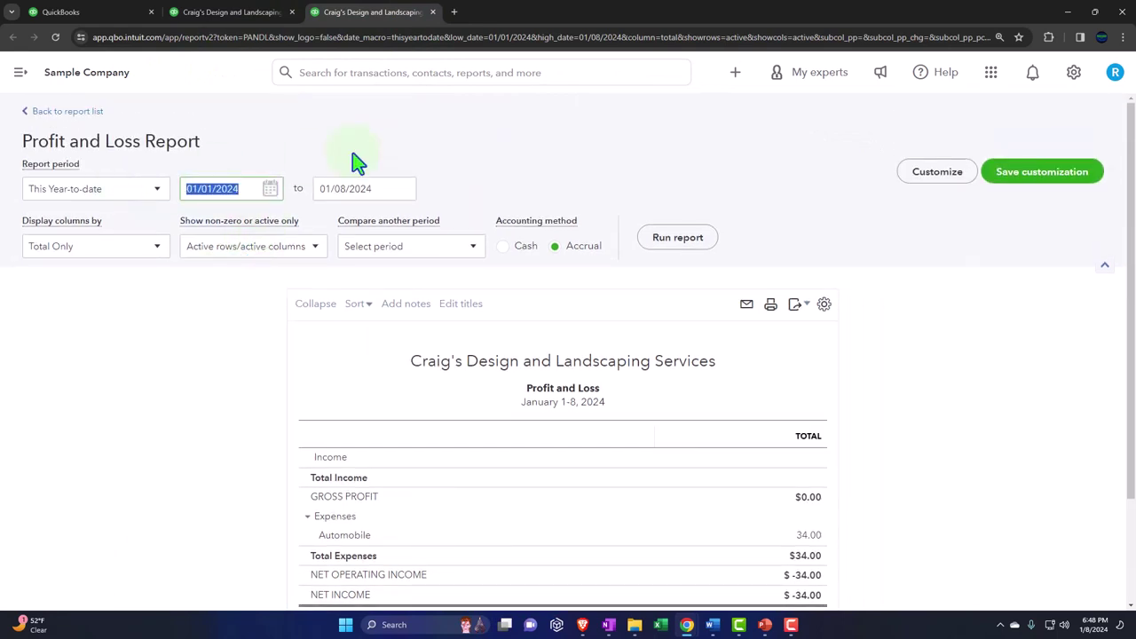
{"action": "type", "text": "01/01/2023"}
{"action": "key", "text": "Tab"}
{"action": "type", "text": "12/31/2023"}
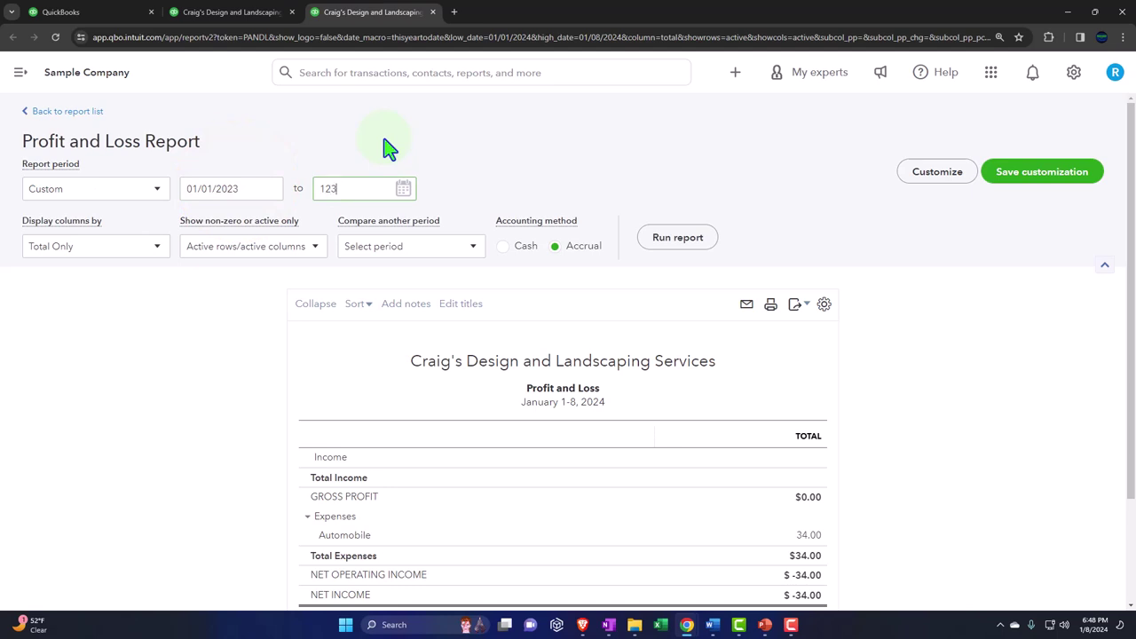
{"action": "key", "text": "Tab"}
{"action": "left_click", "coordinate": [681, 243]}
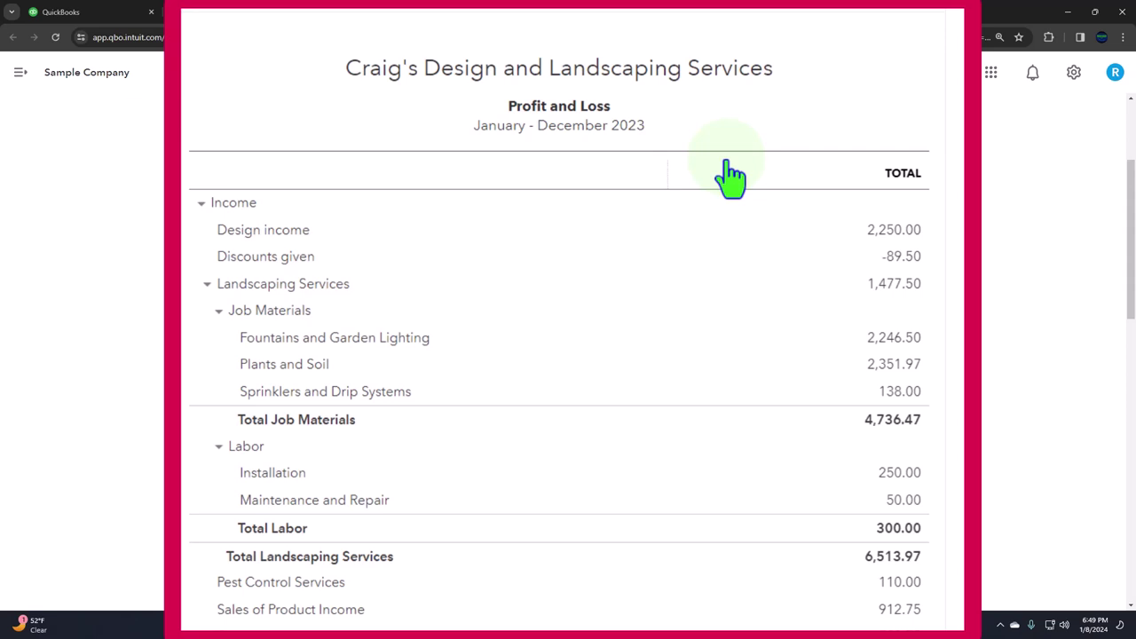
{"action": "scroll", "coordinate": [728, 169], "scroll_direction": "down", "scroll_amount": 6}
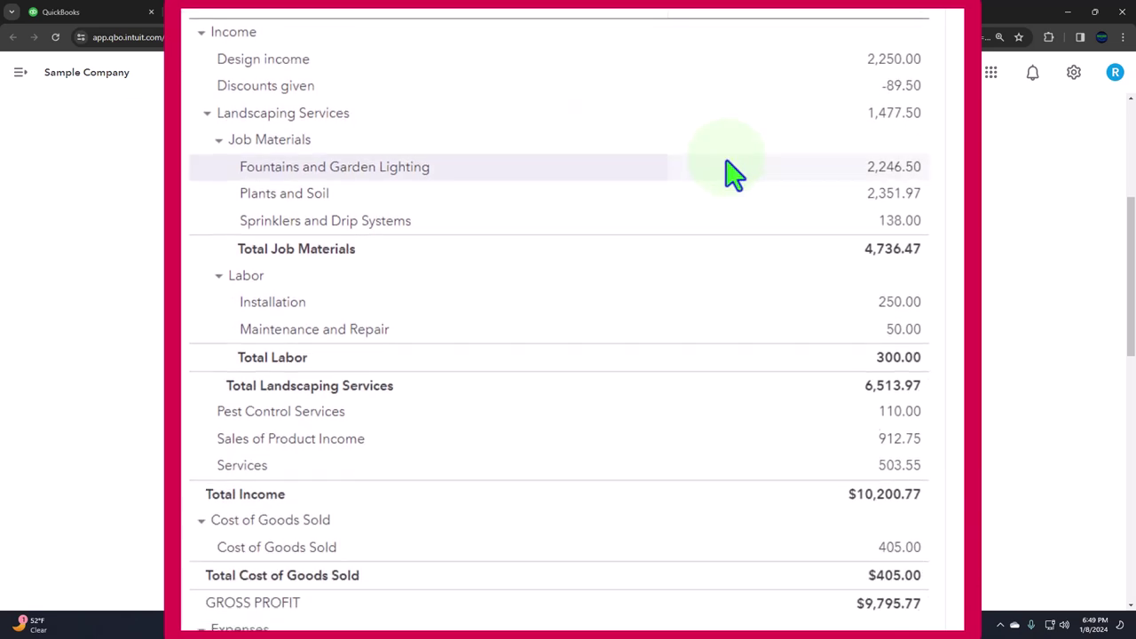
{"action": "scroll", "coordinate": [728, 173], "scroll_direction": "down", "scroll_amount": 2}
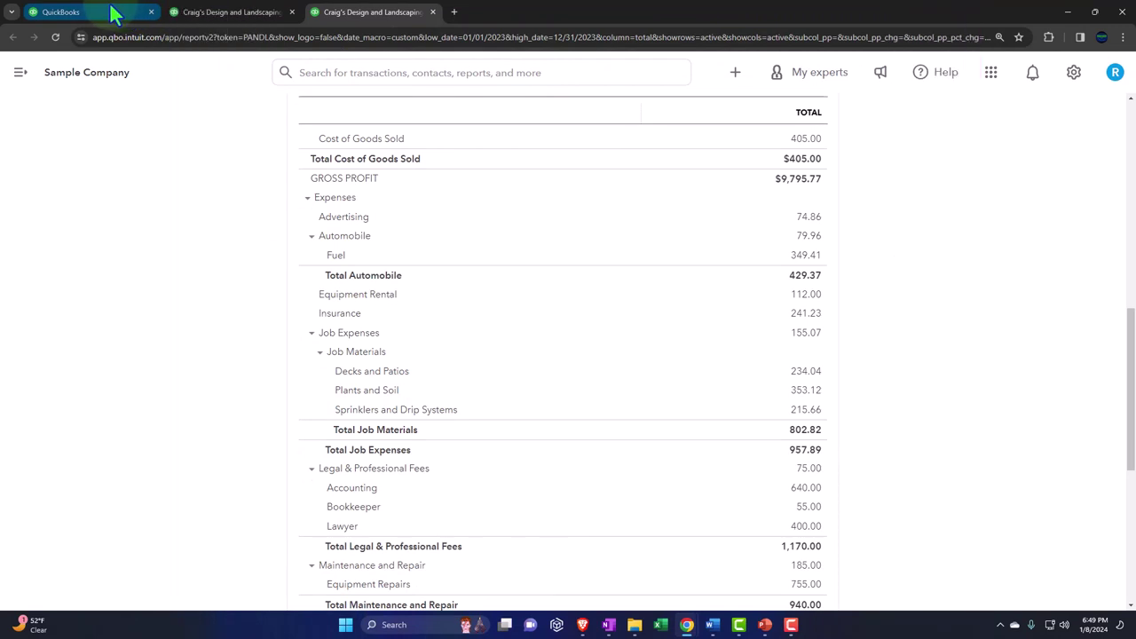
Return to the Reports list in the original browser tab and hide its navigation menu.
{"action": "left_click", "coordinate": [13, 37]}
{"action": "left_click", "coordinate": [82, 408]}
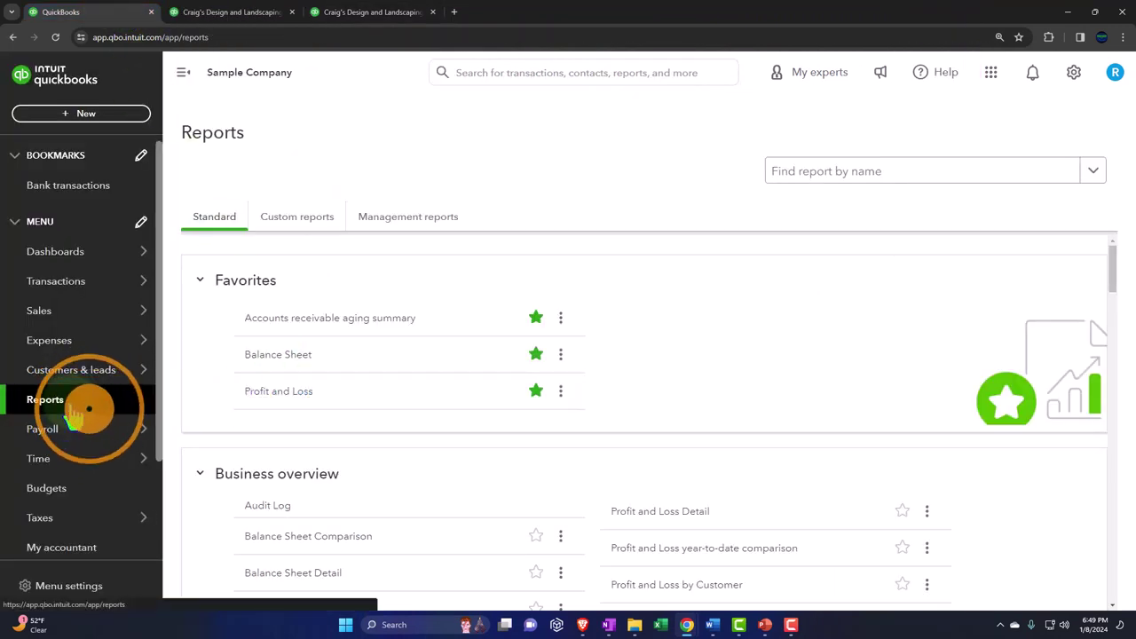
{"action": "left_click", "coordinate": [179, 72]}
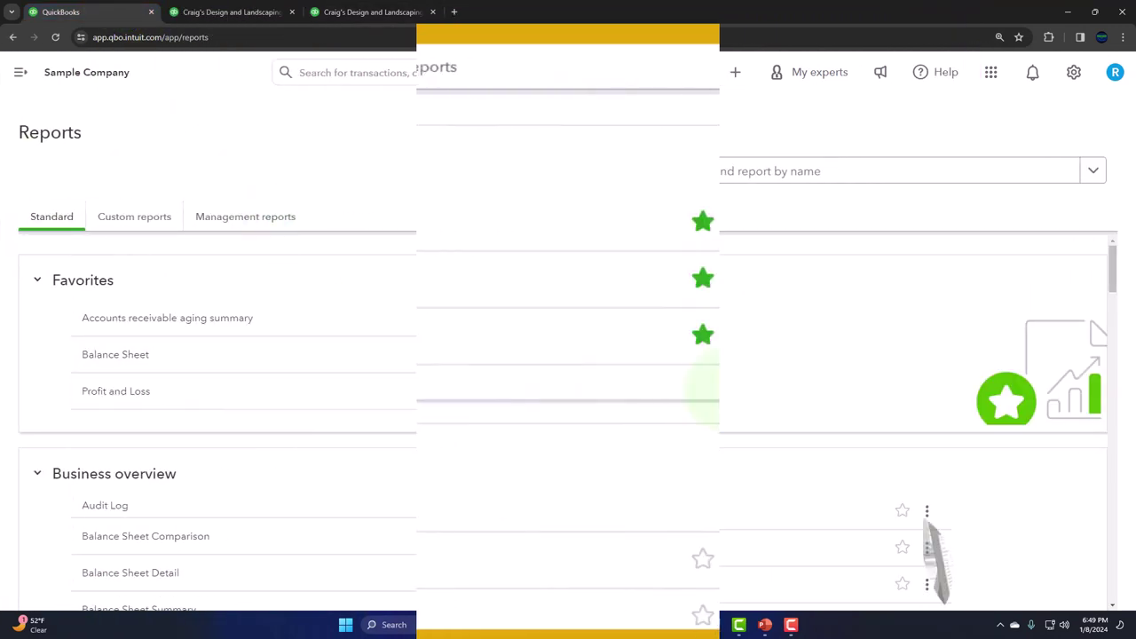
Look through the standard report groups for the "What you owe" and "Expenses and vendors" sections.
{"action": "scroll", "coordinate": [937, 555], "scroll_direction": "down", "scroll_amount": 7}
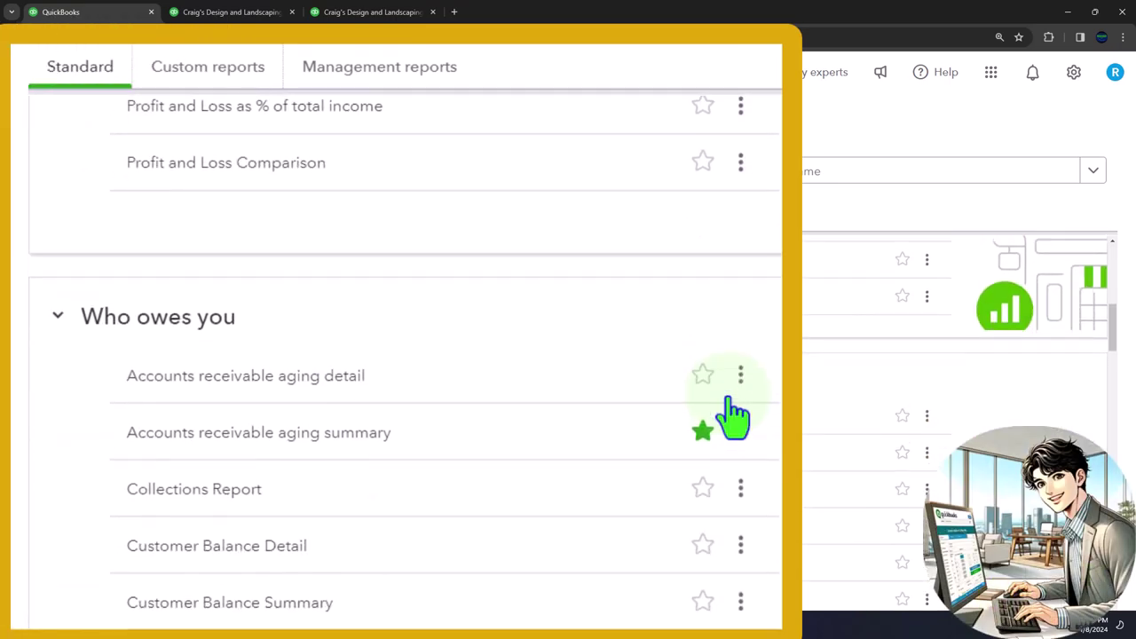
{"action": "scroll", "coordinate": [733, 414], "scroll_direction": "down", "scroll_amount": 6}
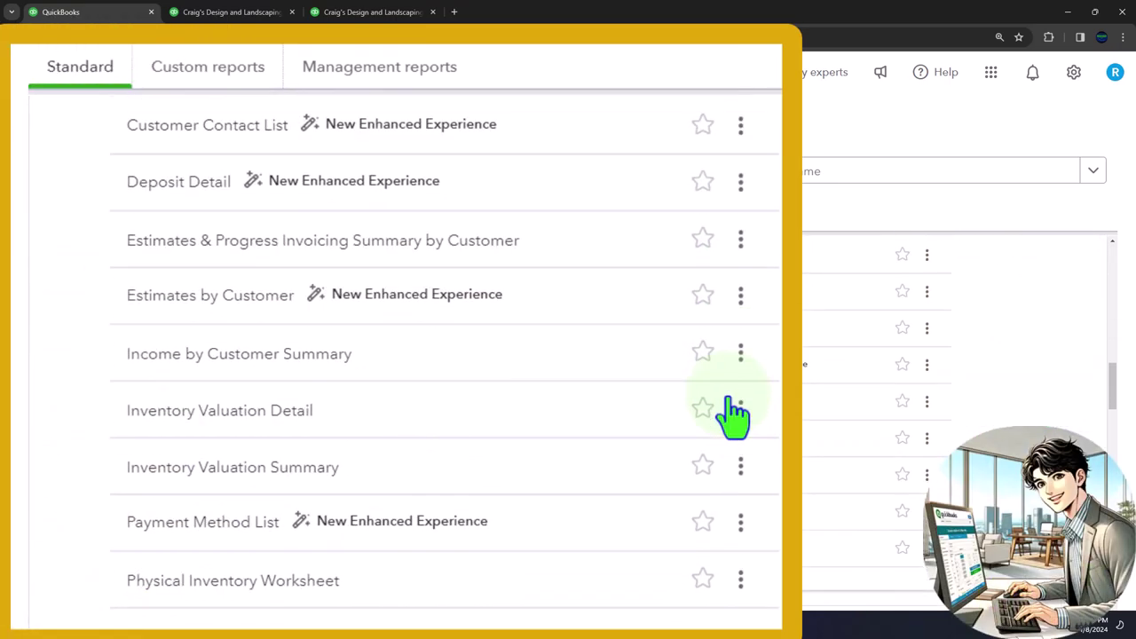
{"action": "scroll", "coordinate": [733, 417], "scroll_direction": "down", "scroll_amount": 6}
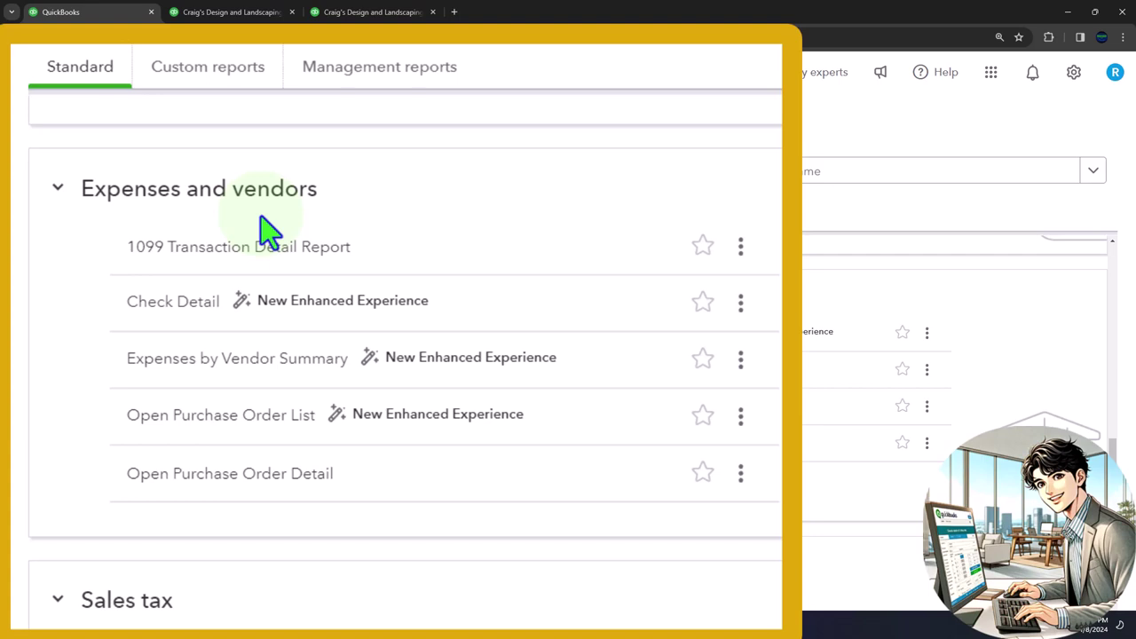
{"action": "scroll", "coordinate": [266, 233], "scroll_direction": "up", "scroll_amount": 3}
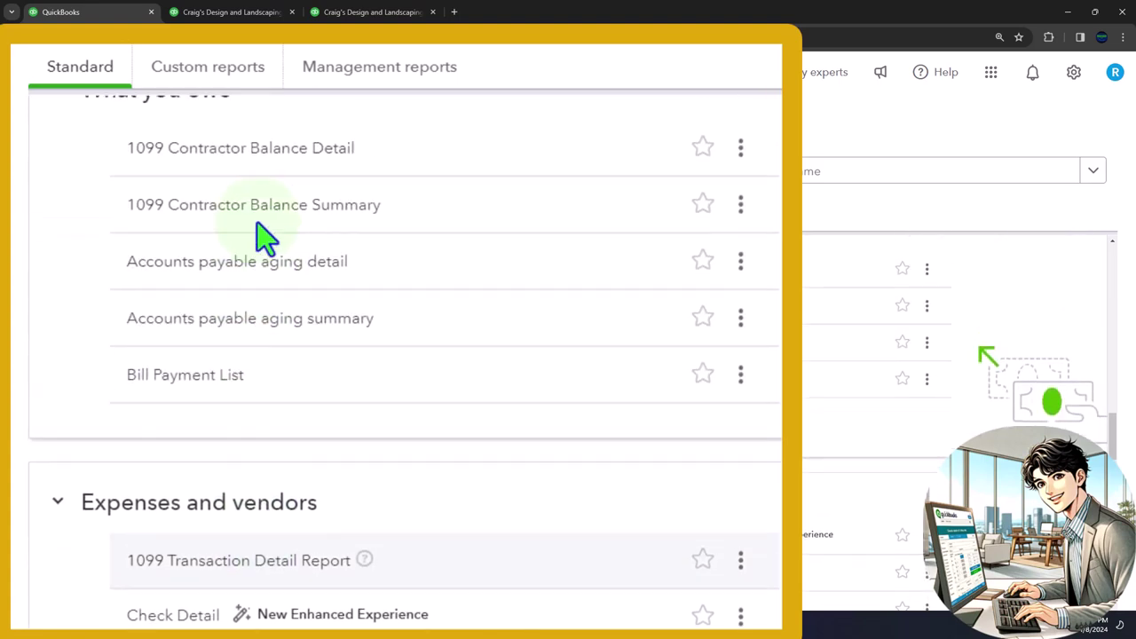
{"action": "scroll", "coordinate": [265, 239], "scroll_direction": "up", "scroll_amount": 1}
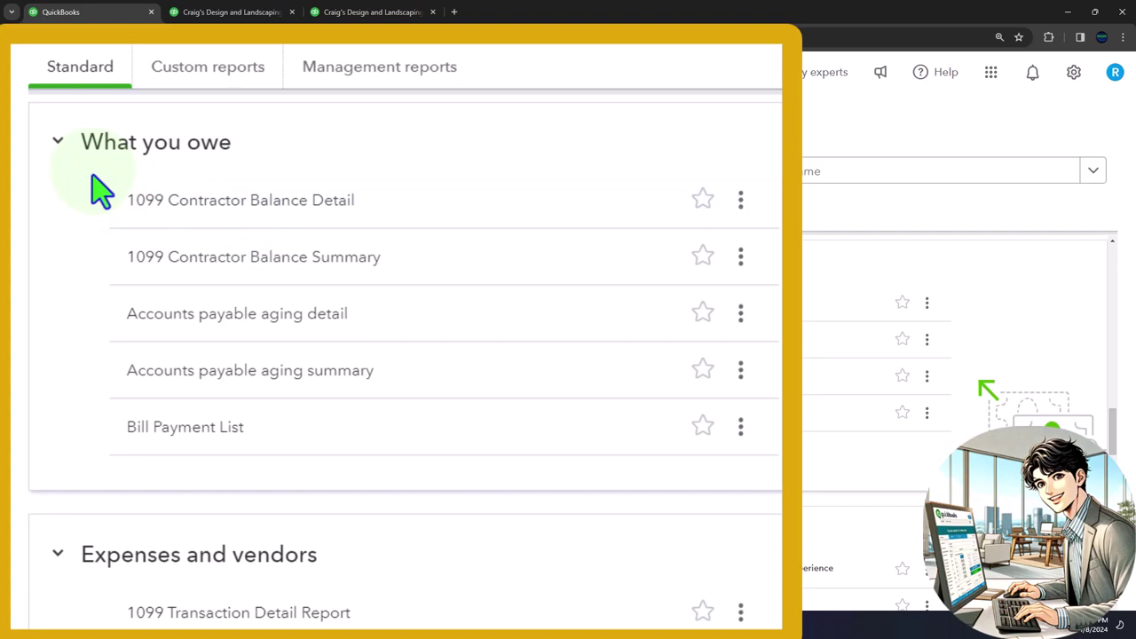
Open the Check Detail report from the "Expenses and vendors" section in a new browser tab and dismiss the modern view introduction.
{"action": "scroll", "coordinate": [102, 191], "scroll_direction": "down", "scroll_amount": 3}
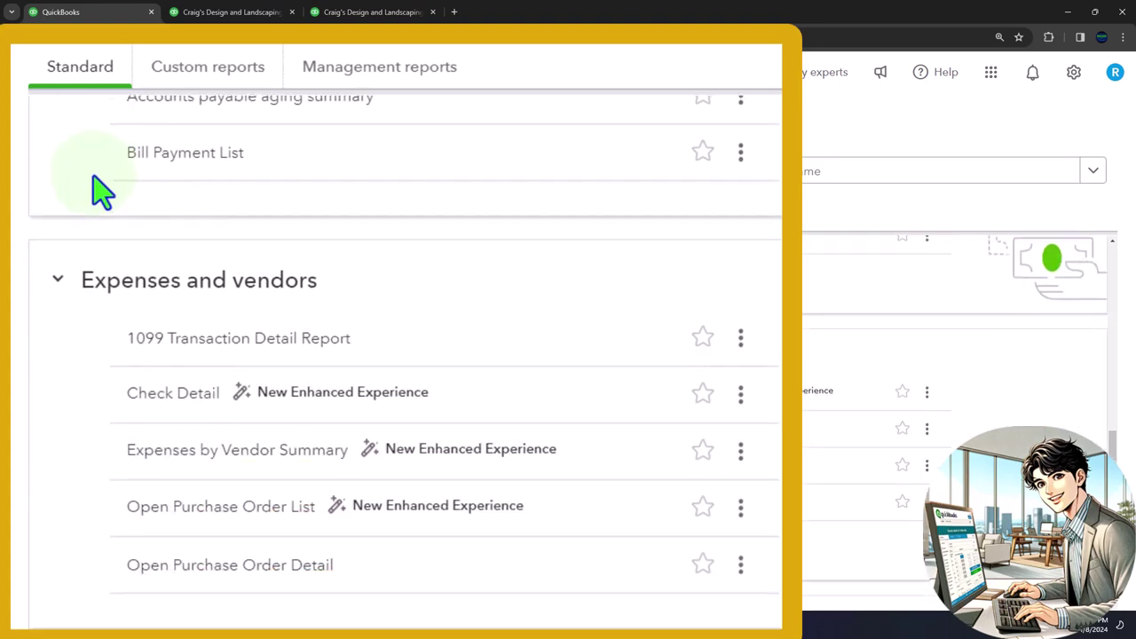
{"action": "scroll", "coordinate": [99, 197], "scroll_direction": "up", "scroll_amount": 1}
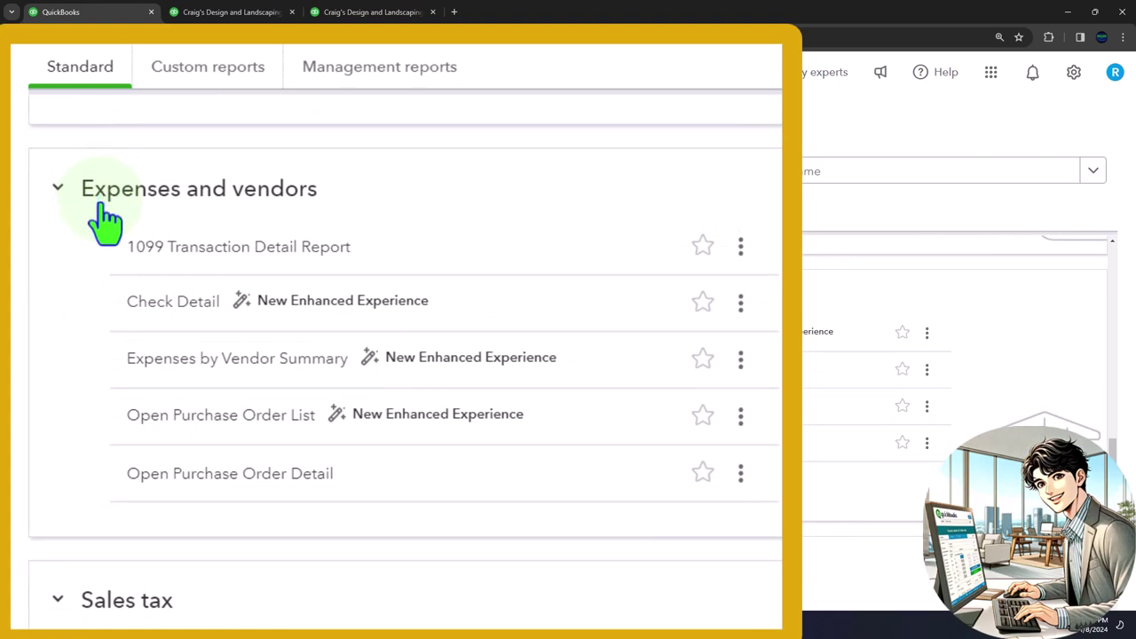
{"action": "right_click", "coordinate": [180, 307]}
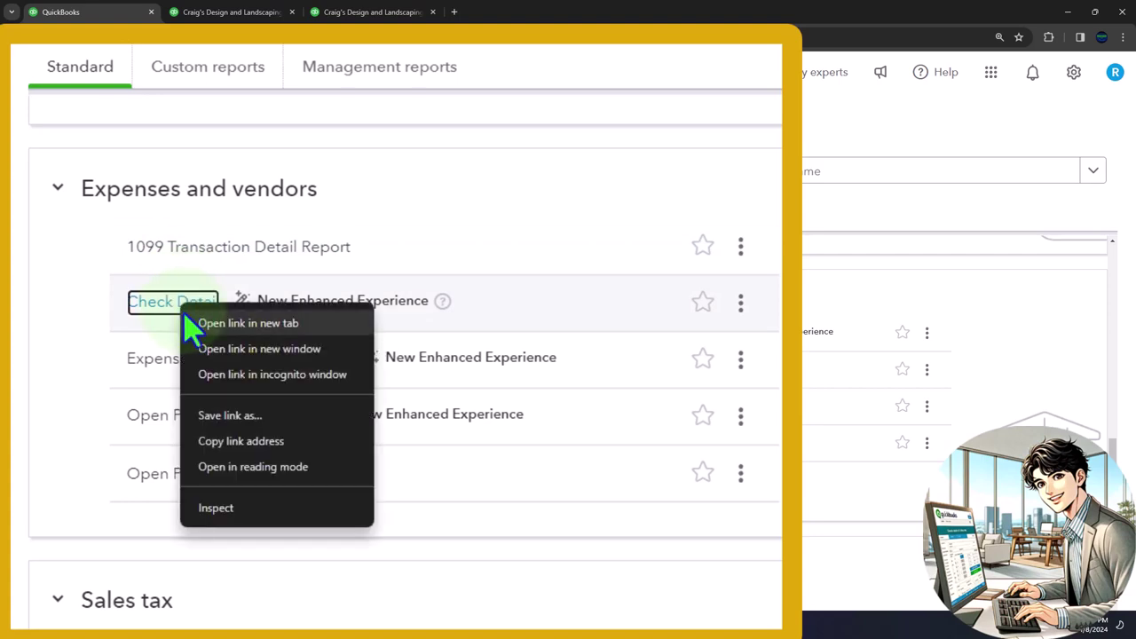
{"action": "left_click", "coordinate": [189, 322]}
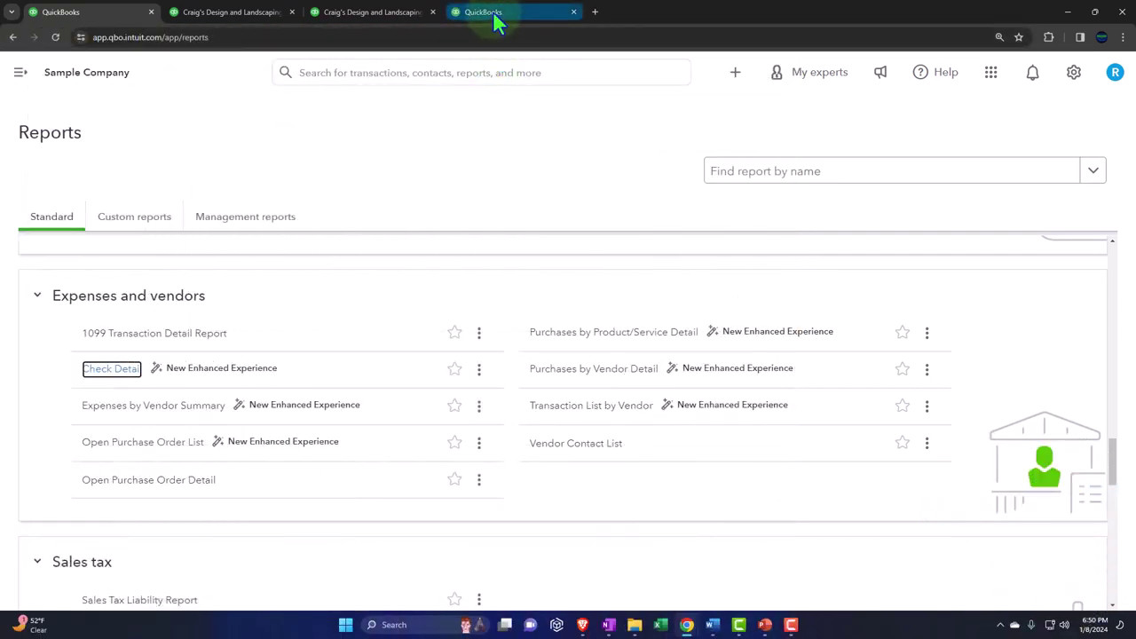
{"action": "left_click", "coordinate": [494, 23]}
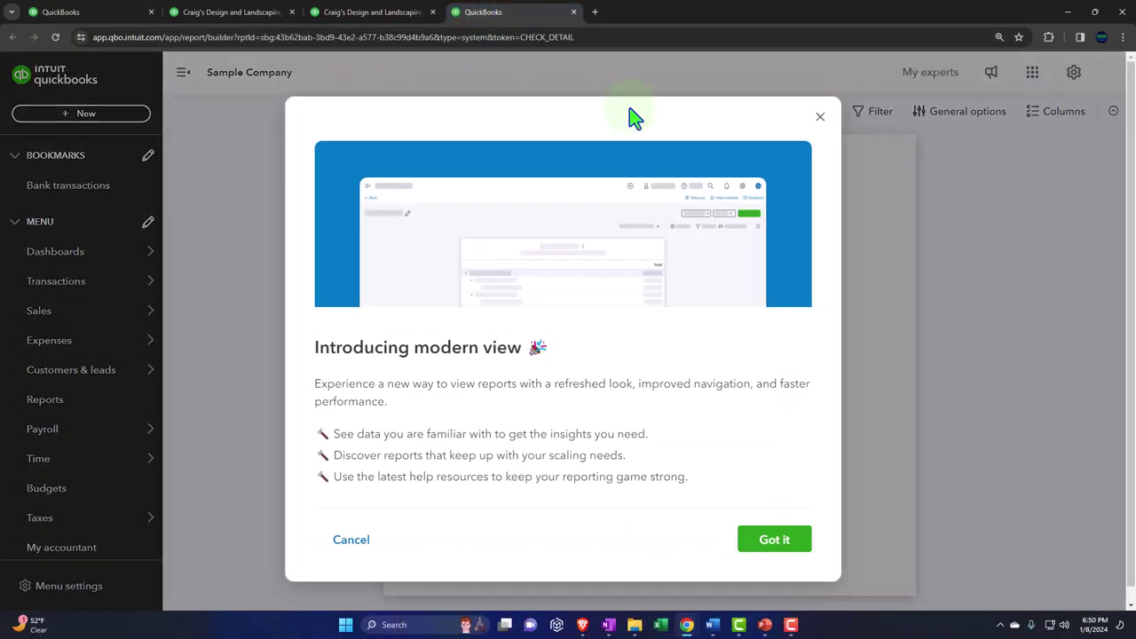
{"action": "left_click", "coordinate": [821, 115]}
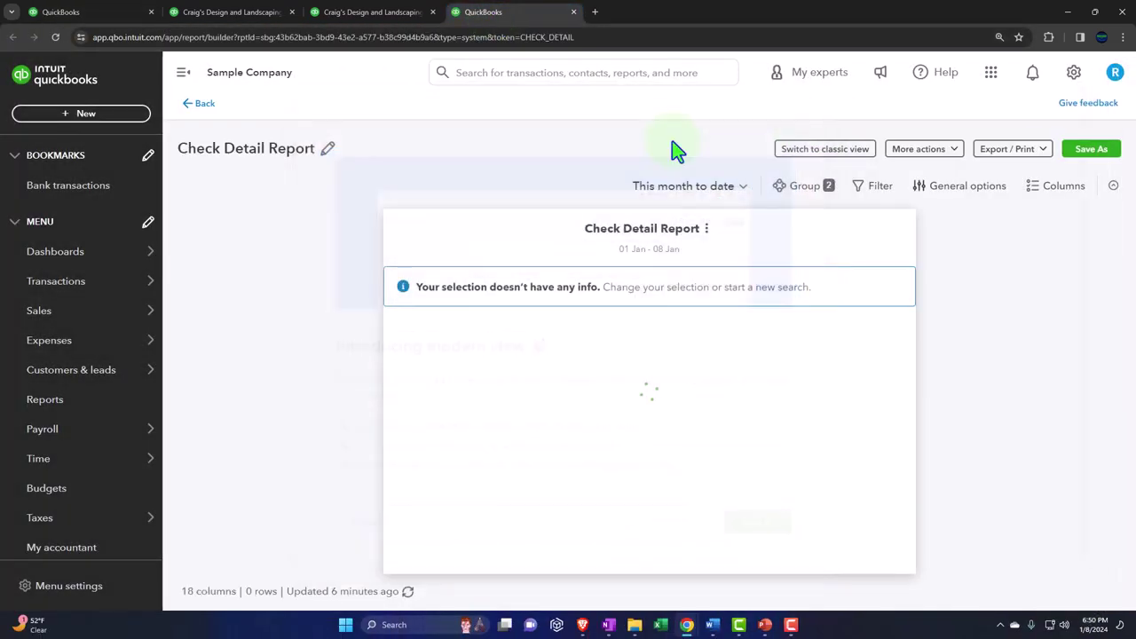
Go back from the Check Detail report to the Reports list and close that browser tab.
{"action": "left_click", "coordinate": [186, 105]}
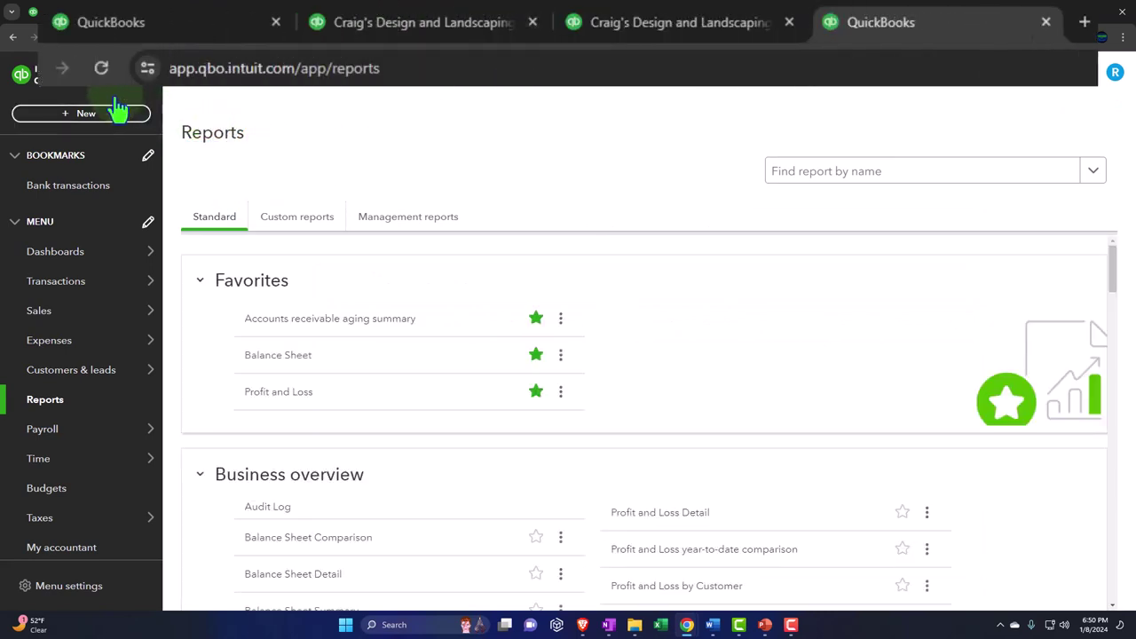
{"action": "left_click", "coordinate": [319, 355]}
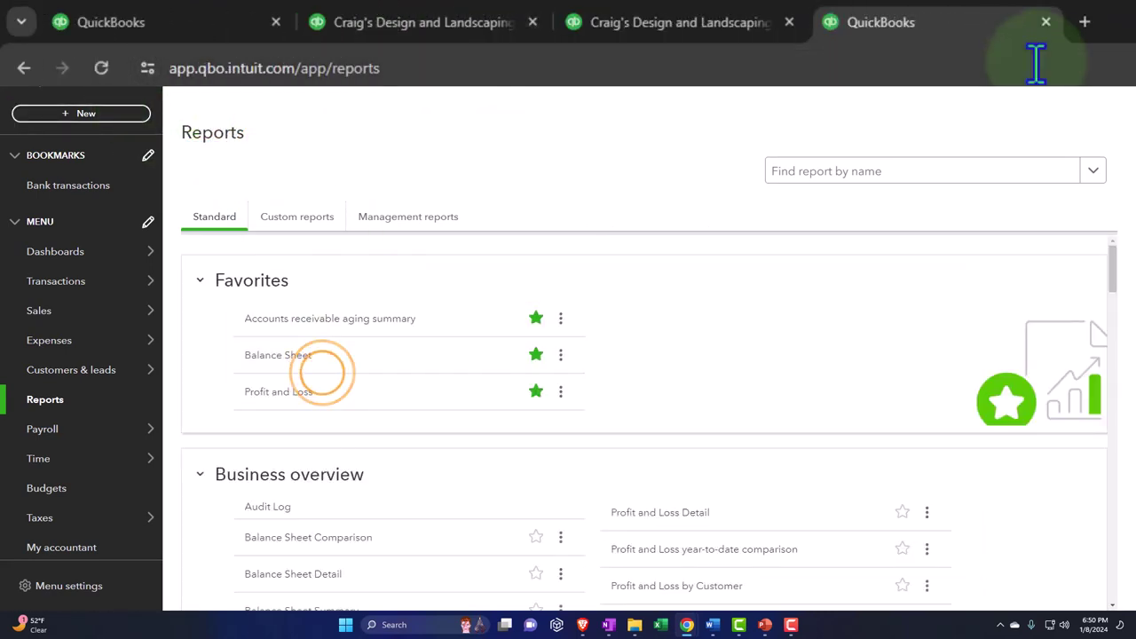
{"action": "left_click", "coordinate": [1046, 21]}
From the original Reports list, open Check Detail in a new browser tab again and hide its navigation menu.
{"action": "left_click", "coordinate": [232, 27]}
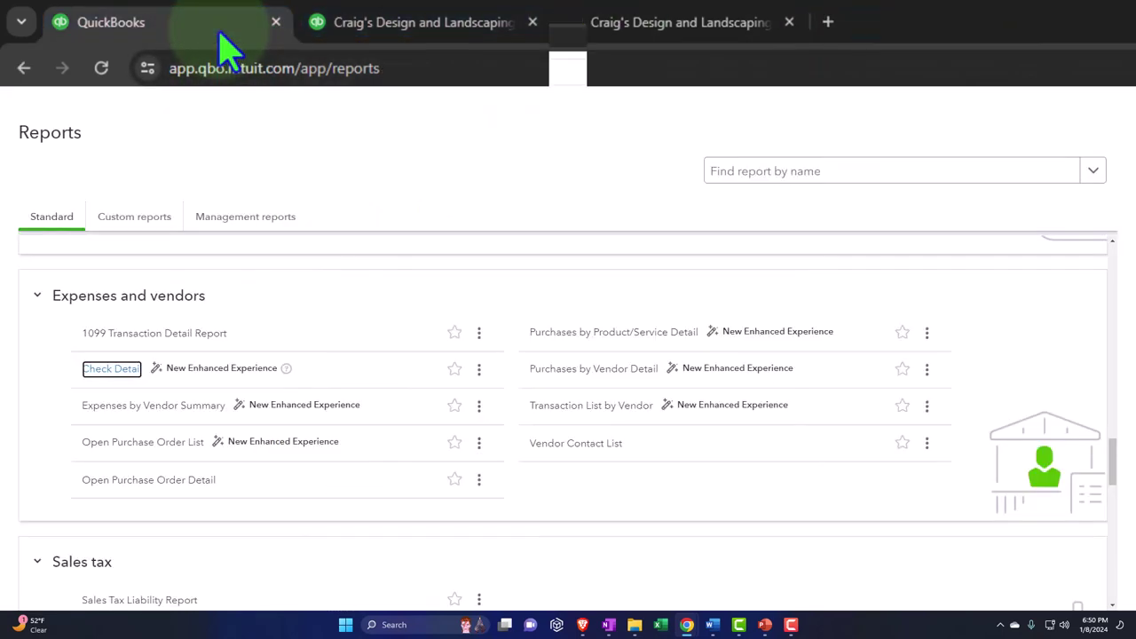
{"action": "right_click", "coordinate": [115, 377]}
{"action": "left_click", "coordinate": [133, 382]}
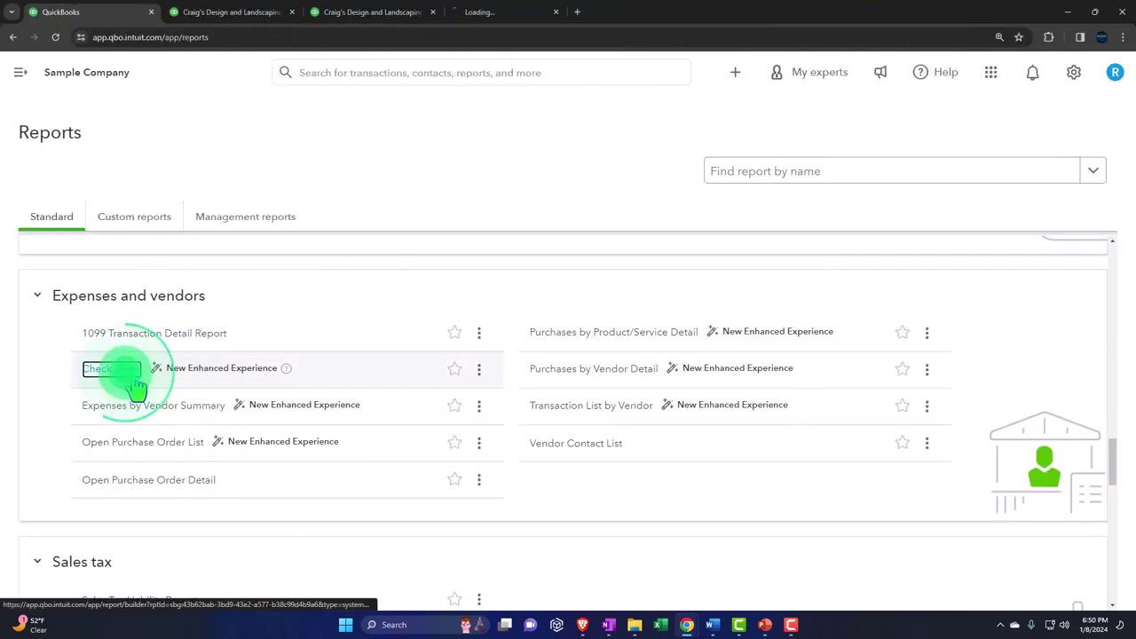
{"action": "left_click", "coordinate": [491, 12]}
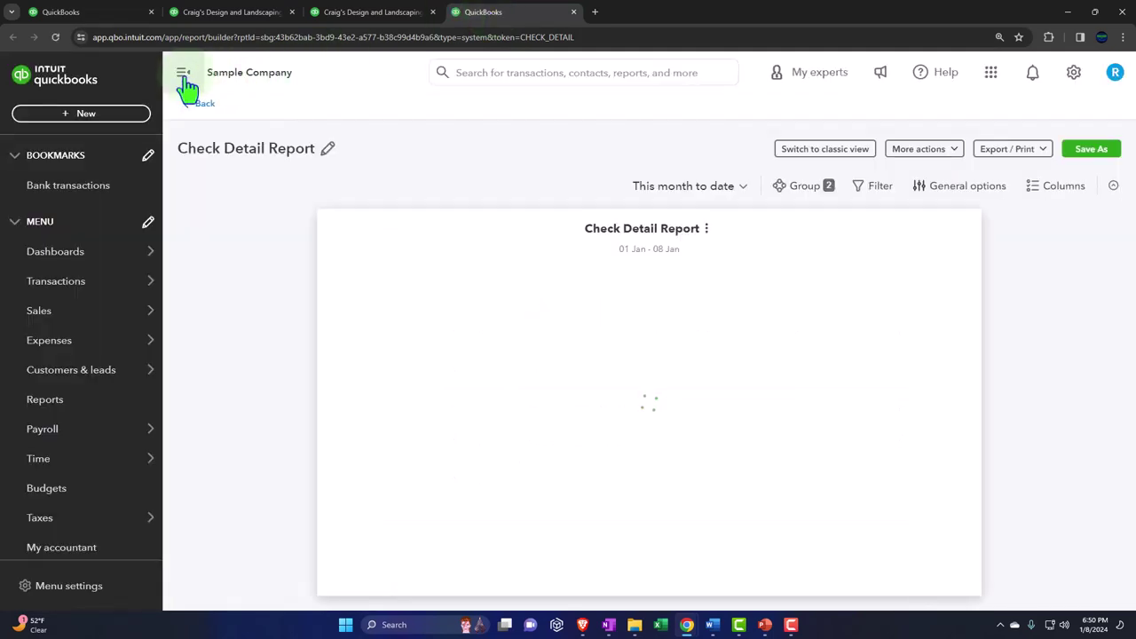
{"action": "left_click", "coordinate": [183, 72]}
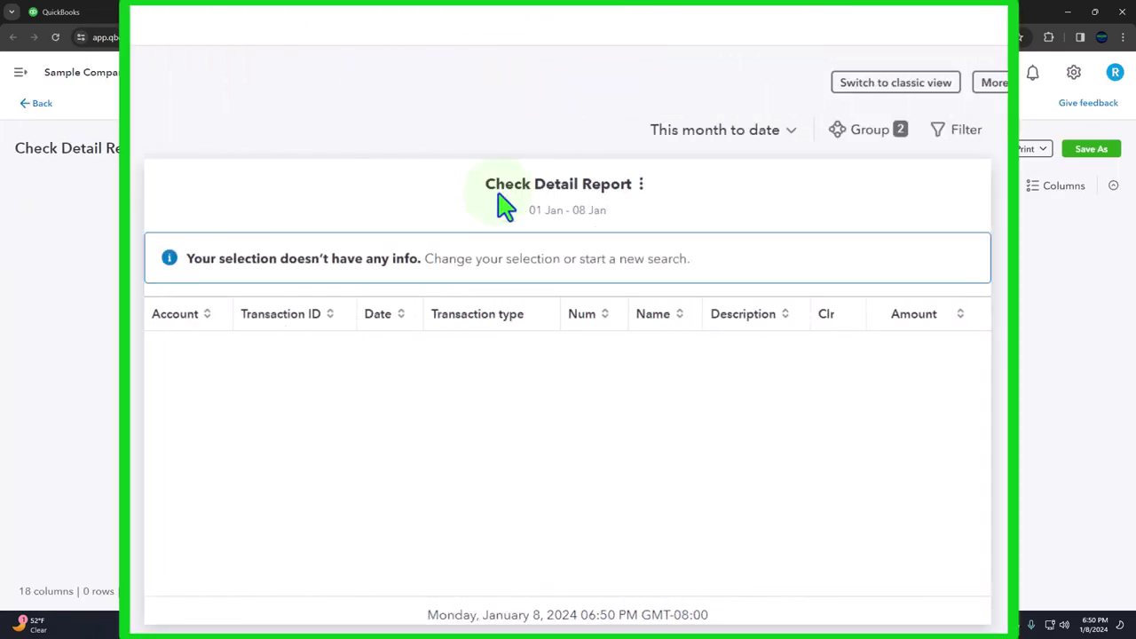
Set the Check Detail report to custom dates from 01/01/2023 to 12/31/2023.
{"action": "left_click", "coordinate": [743, 134]}
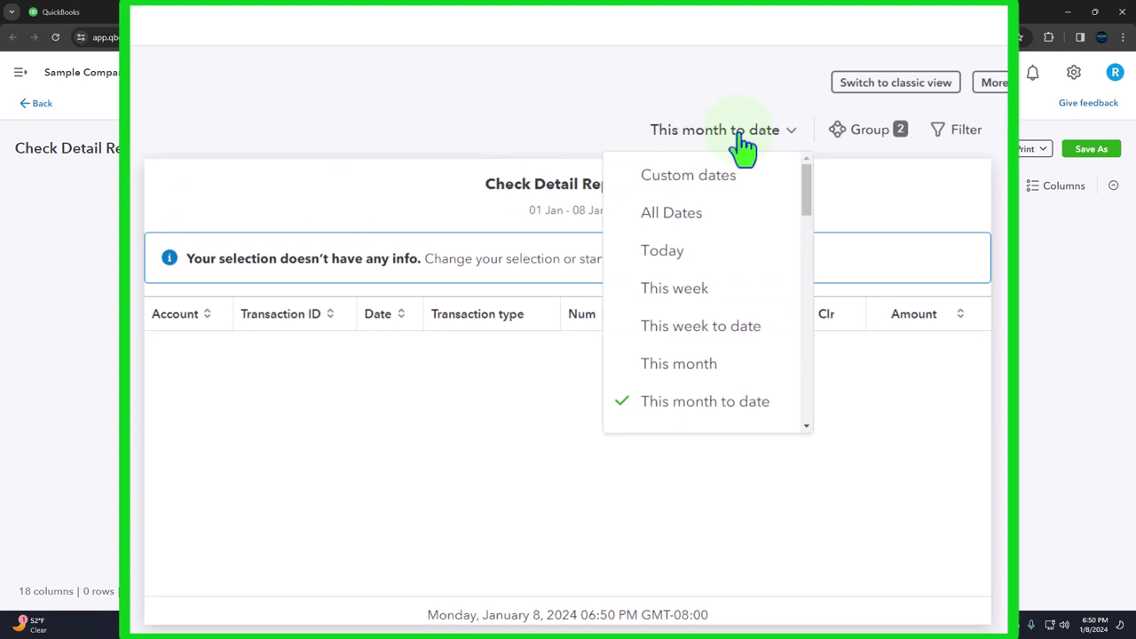
{"action": "left_click", "coordinate": [735, 182]}
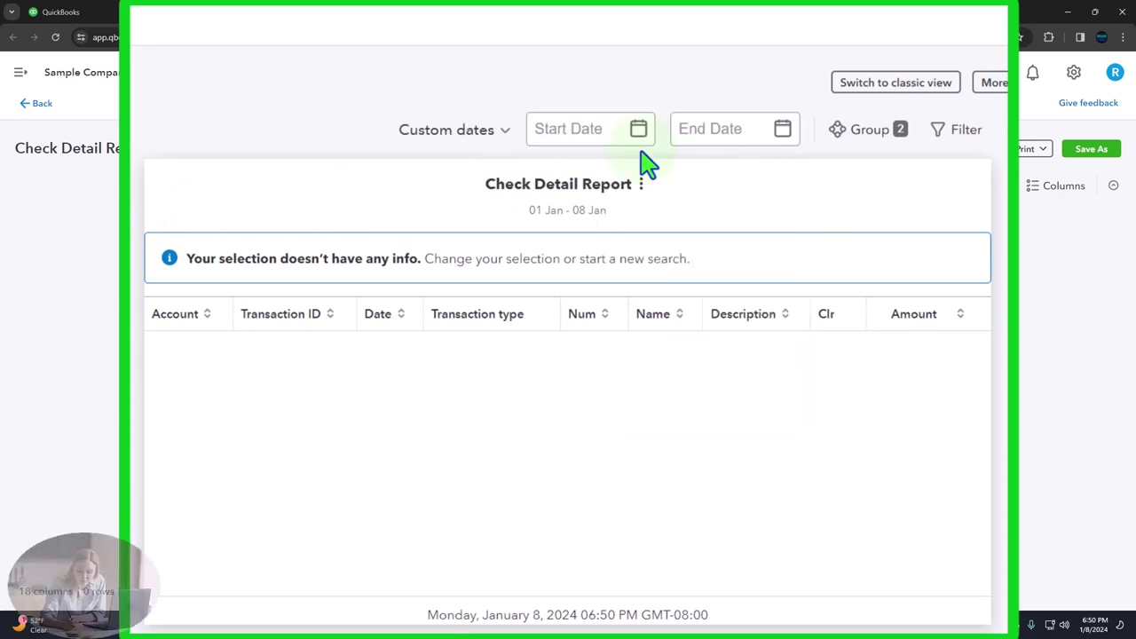
{"action": "left_click", "coordinate": [612, 127]}
{"action": "type", "text": "01012023"}
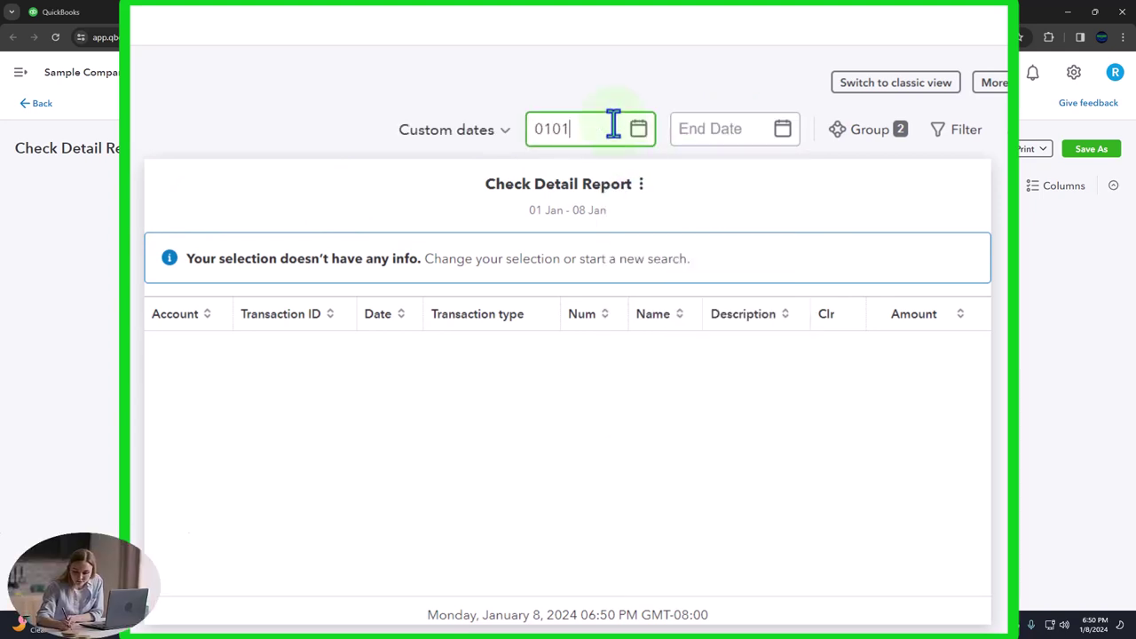
{"action": "key", "text": "Tab"}
{"action": "type", "text": "12/31/2023"}
{"action": "key", "text": "Tab"}
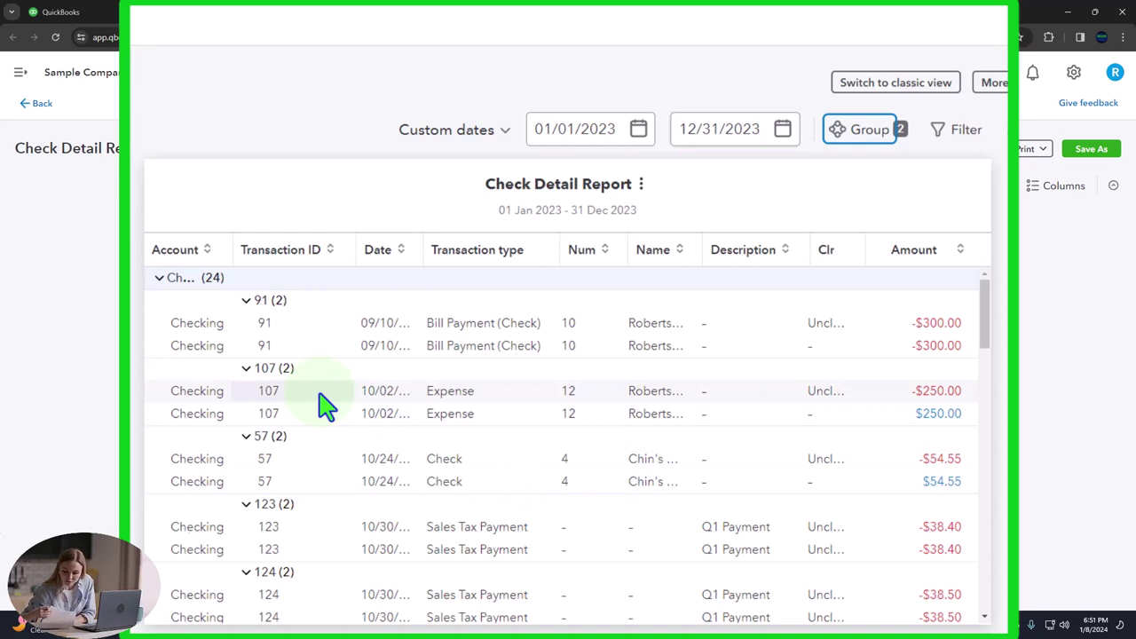
Look through the transactions in the Check Detail report, comparing their types, check numbers, payees and amounts.
{"action": "scroll", "coordinate": [324, 405], "scroll_direction": "down", "scroll_amount": 3}
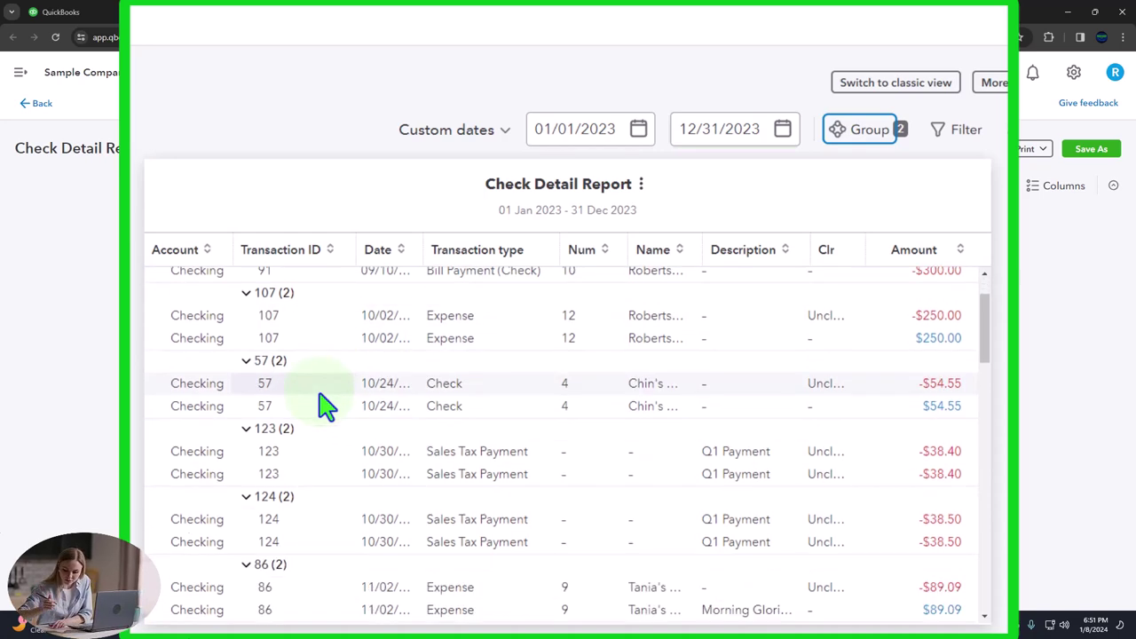
{"action": "scroll", "coordinate": [324, 406], "scroll_direction": "down", "scroll_amount": 3}
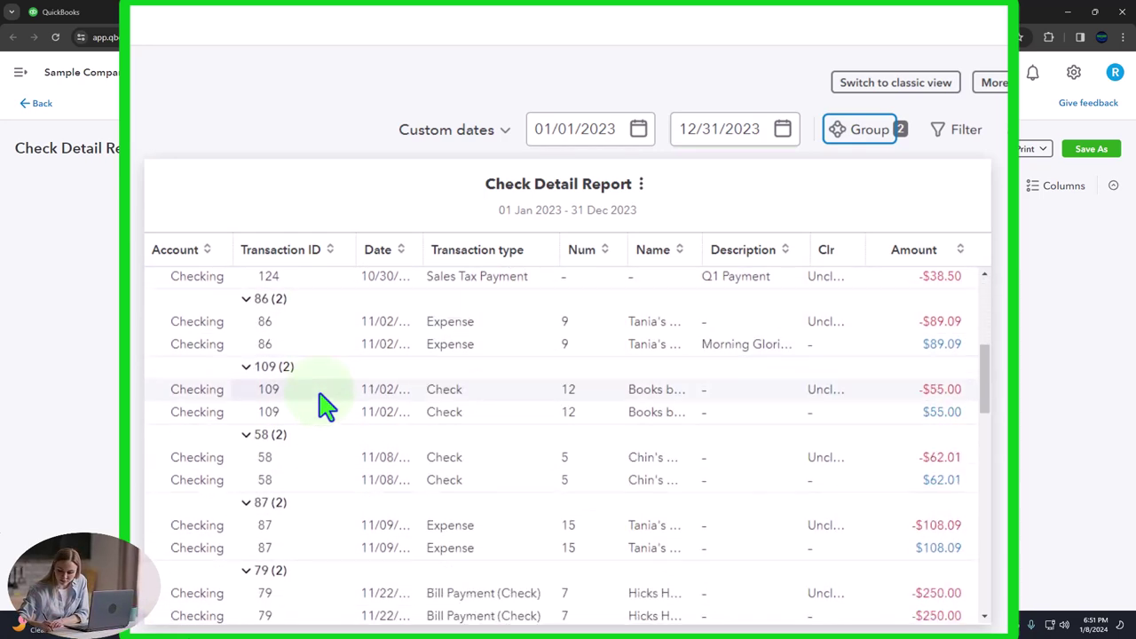
{"action": "scroll", "coordinate": [324, 406], "scroll_direction": "down", "scroll_amount": 3}
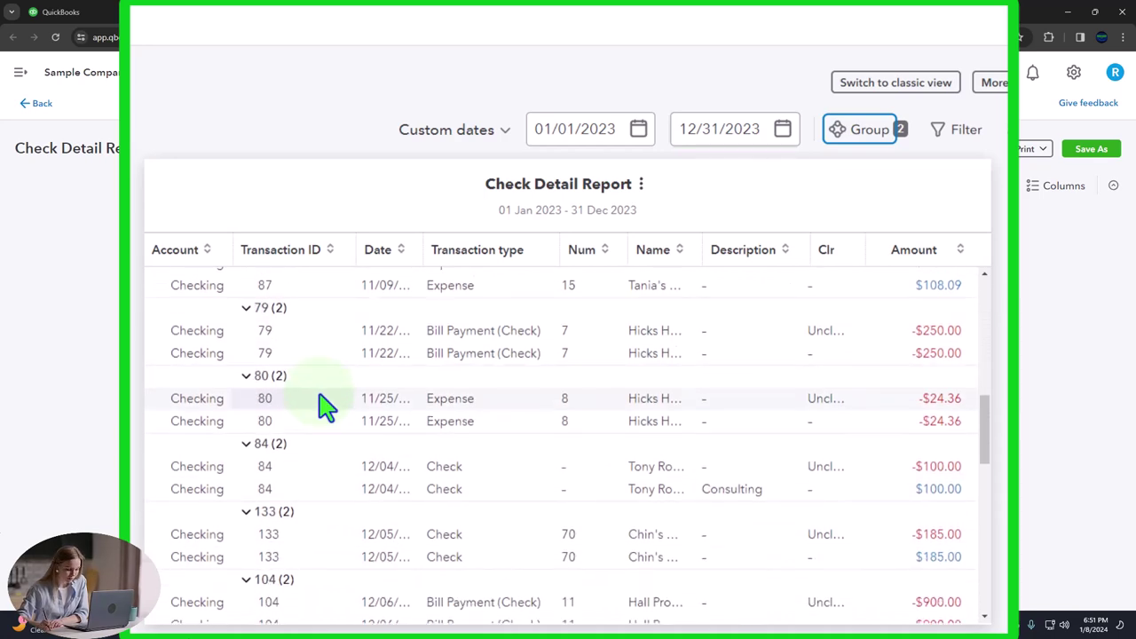
{"action": "scroll", "coordinate": [324, 405], "scroll_direction": "down", "scroll_amount": 1}
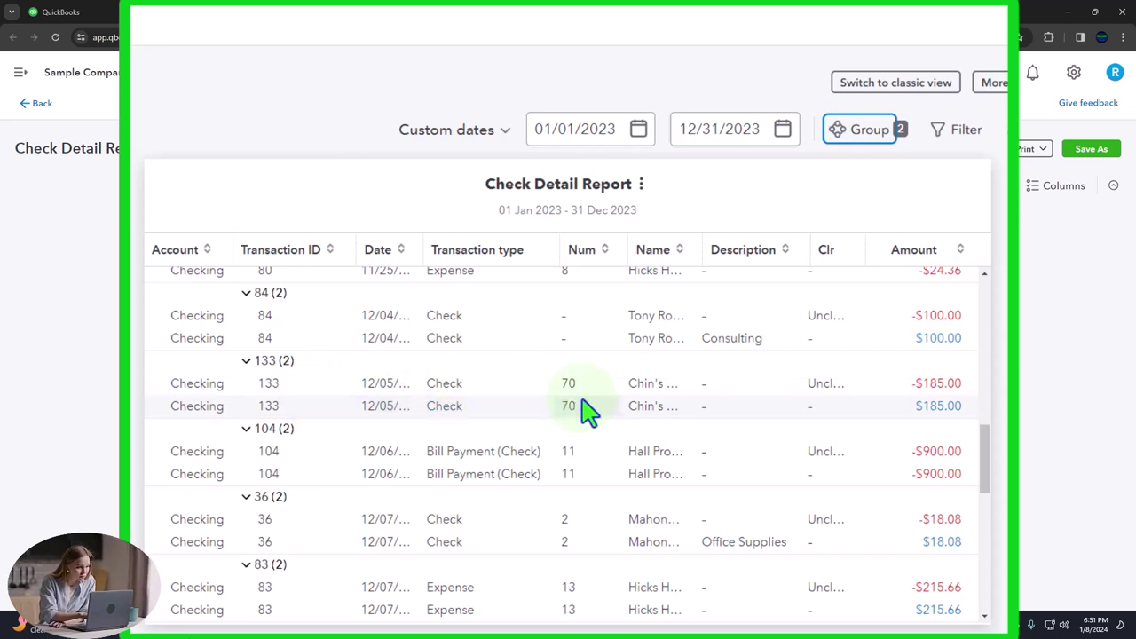
{"action": "scroll", "coordinate": [591, 410], "scroll_direction": "down", "scroll_amount": 3}
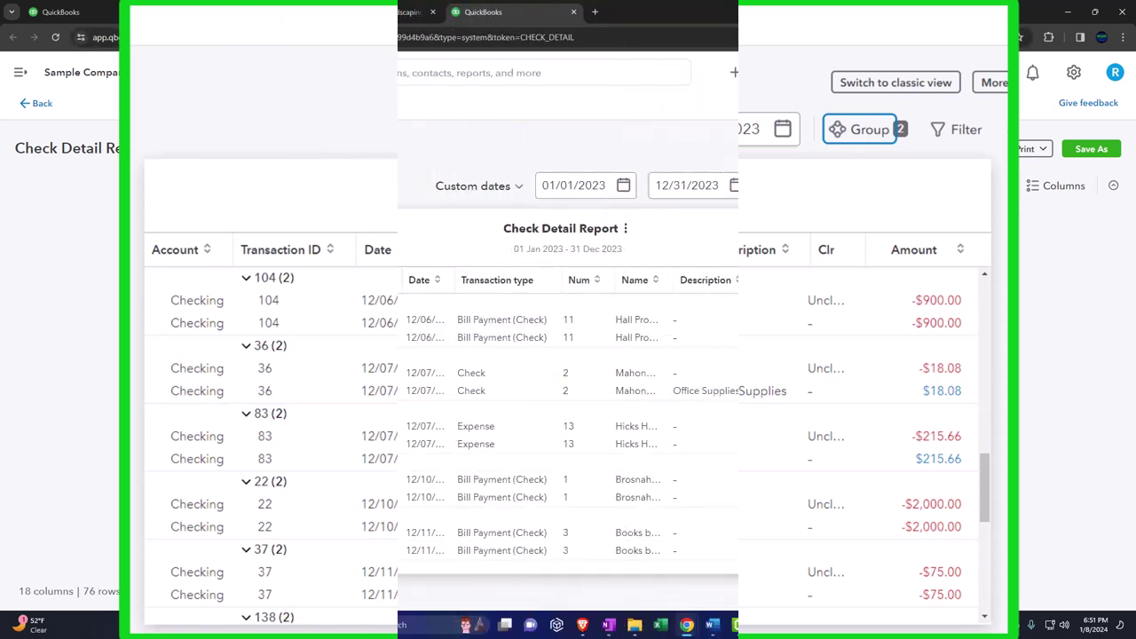
Open the Checking account's transaction report from the Balance Sheet tab and add a second filter on Transaction type.
{"action": "left_click", "coordinate": [240, 11]}
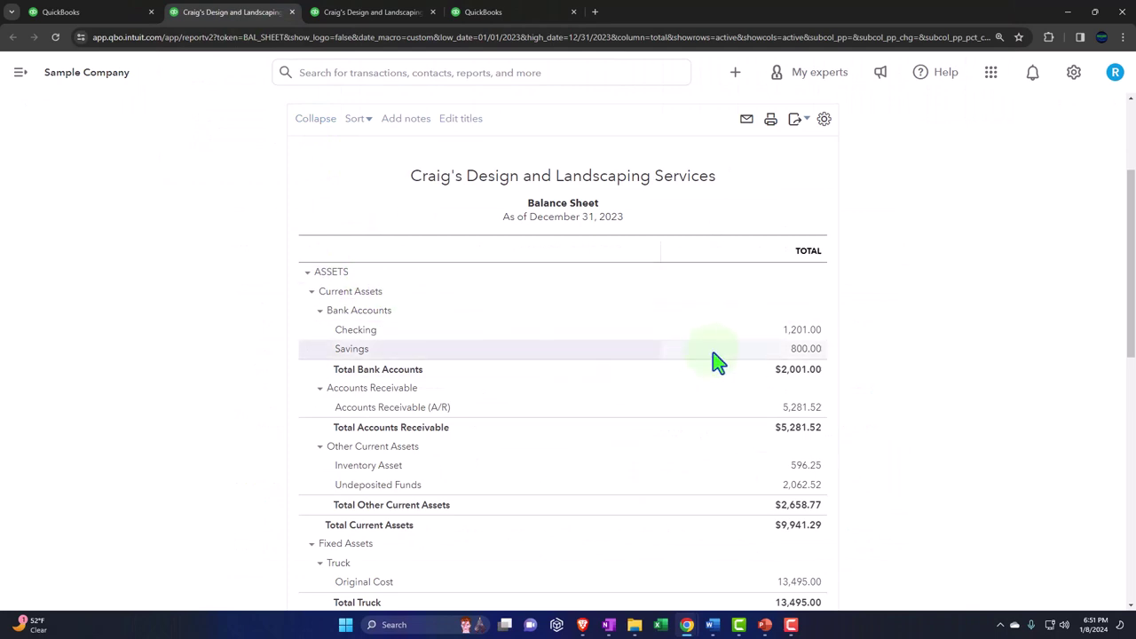
{"action": "left_click", "coordinate": [796, 343]}
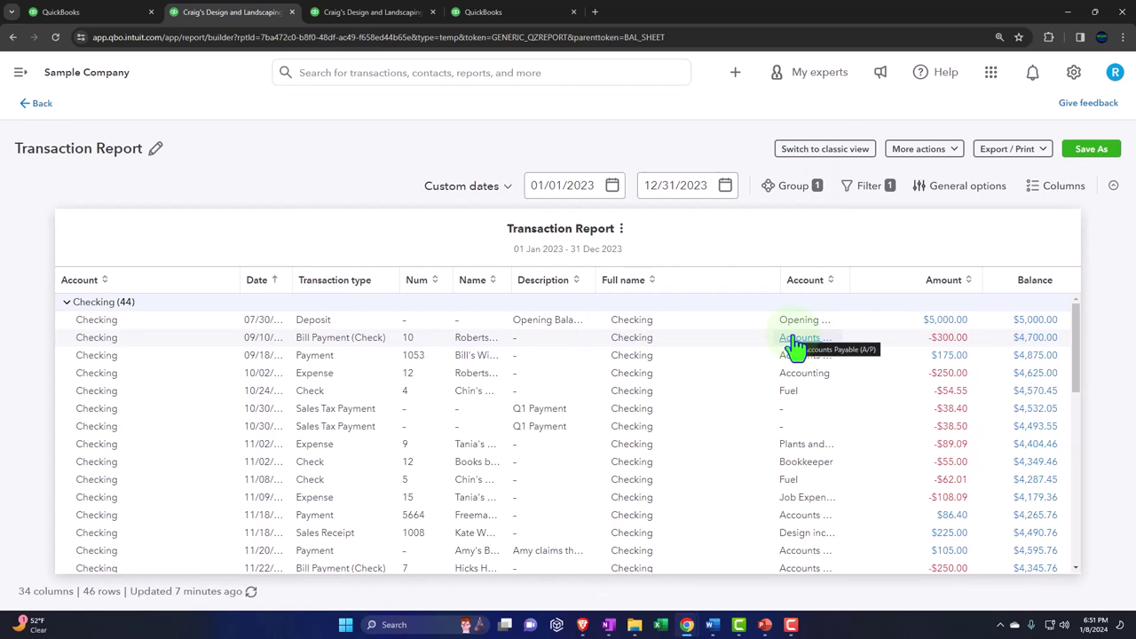
{"action": "left_click", "coordinate": [873, 197]}
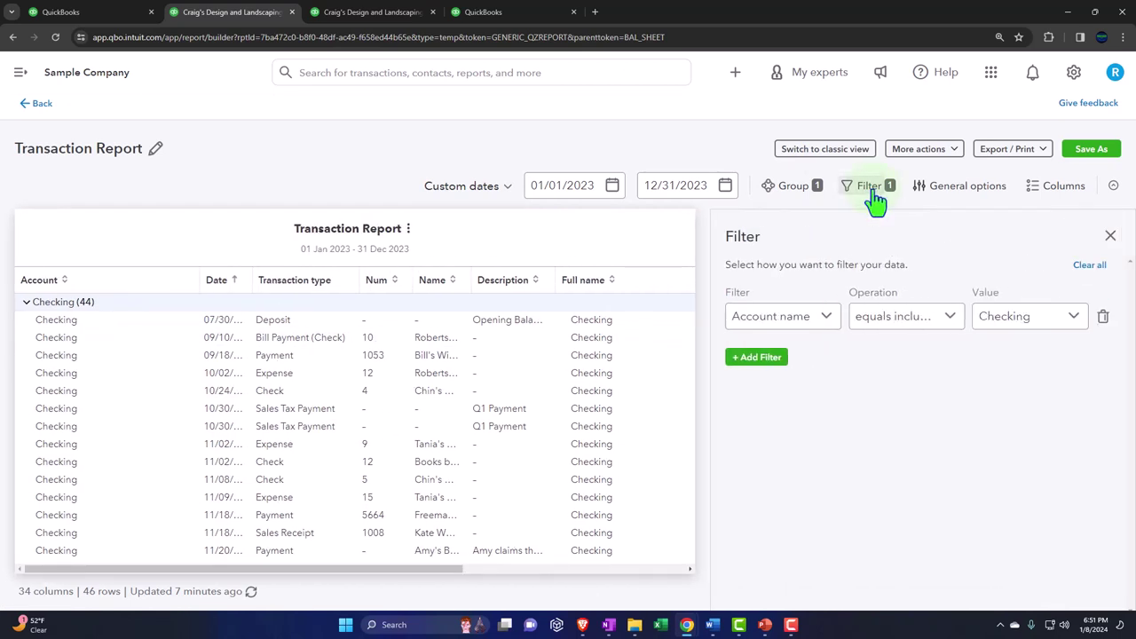
{"action": "left_click", "coordinate": [760, 358]}
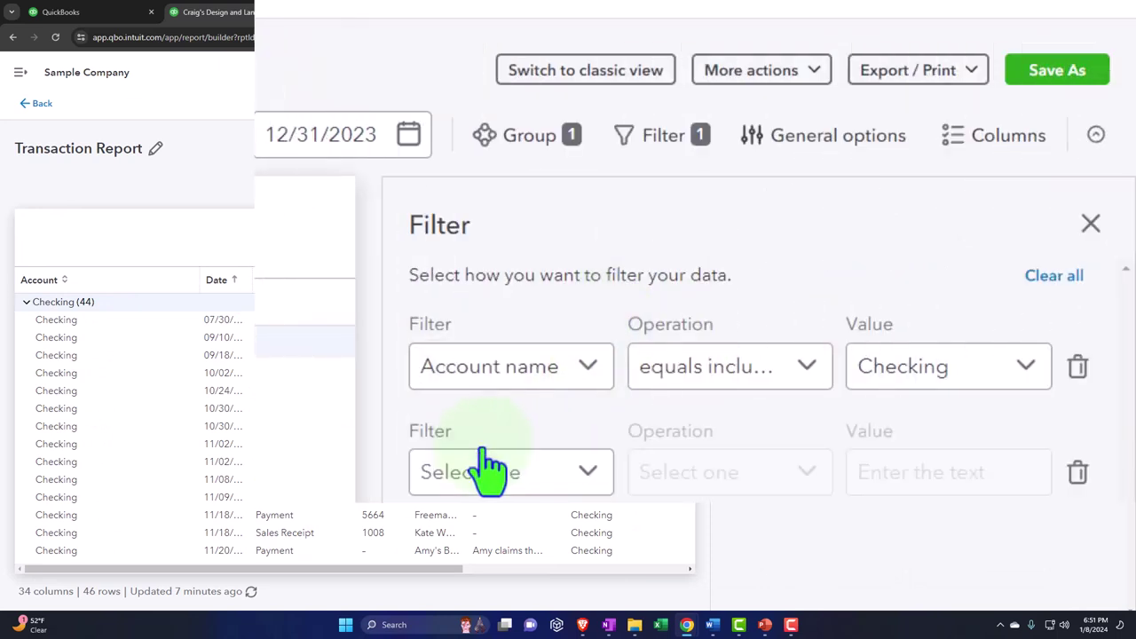
{"action": "left_click", "coordinate": [545, 483]}
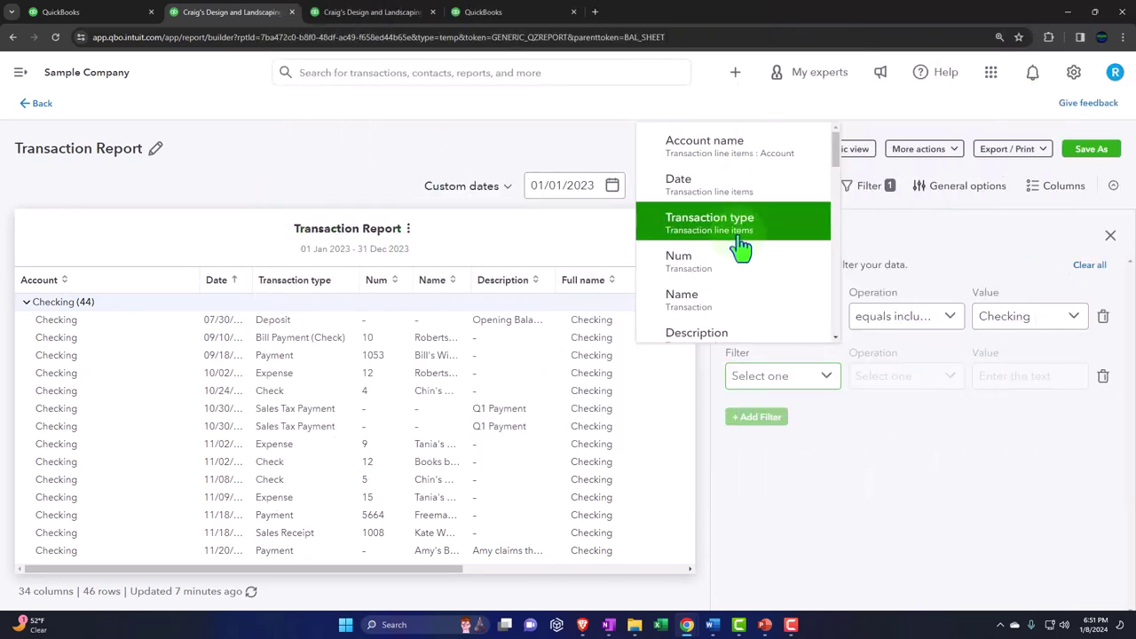
{"action": "left_click", "coordinate": [741, 248]}
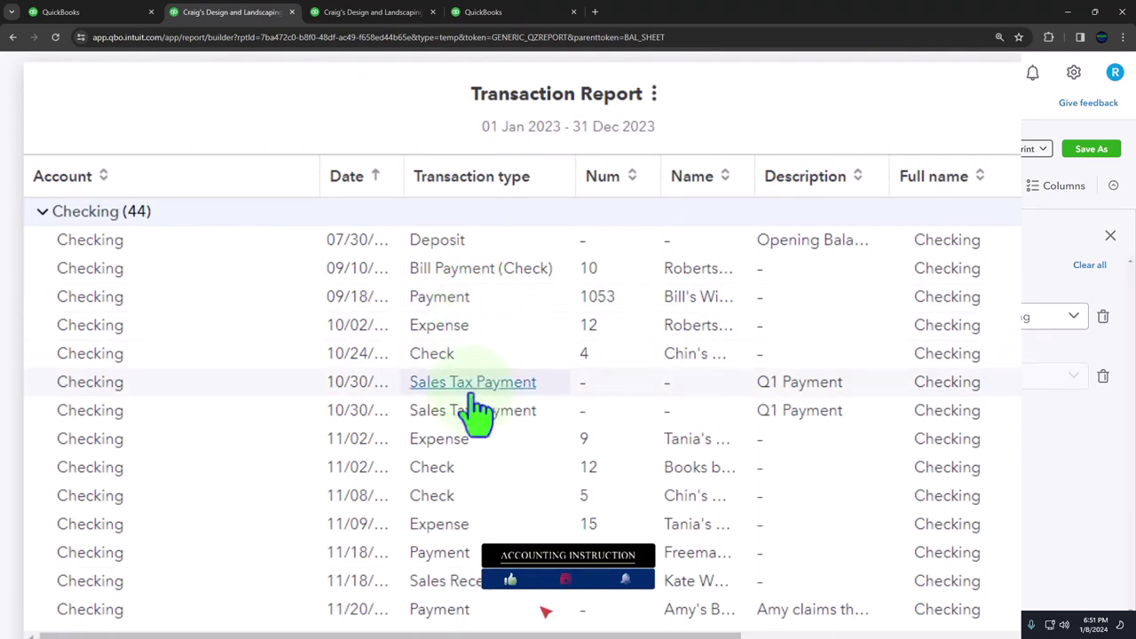
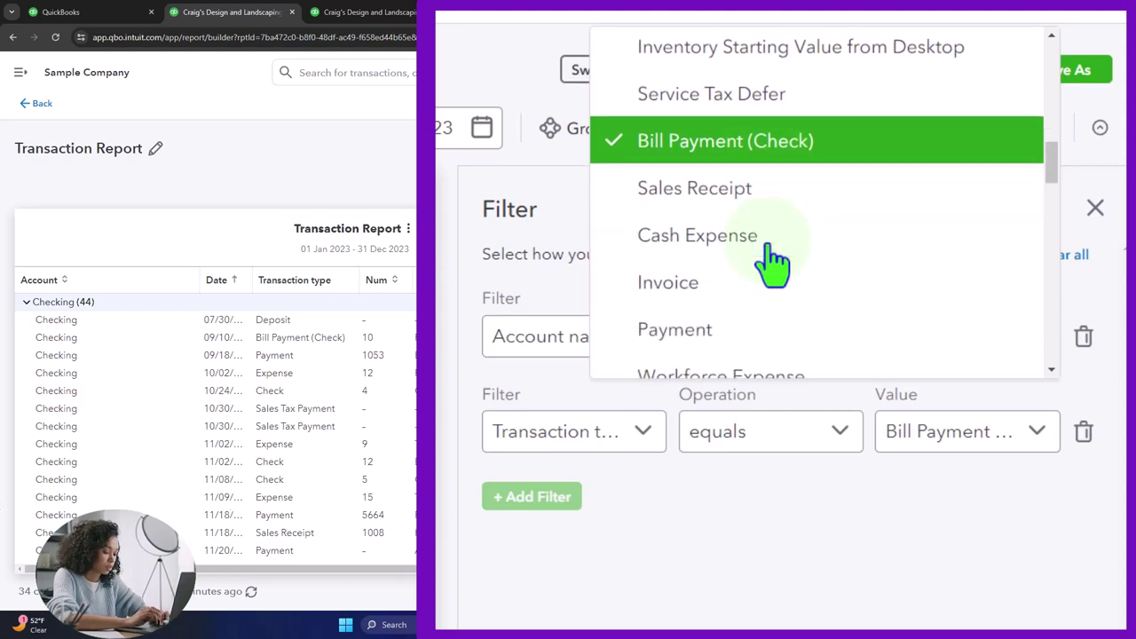
Add Cash Expense and Check to the values of the report's Transaction type filter.
{"action": "scroll", "coordinate": [770, 253], "scroll_direction": "down", "scroll_amount": 2}
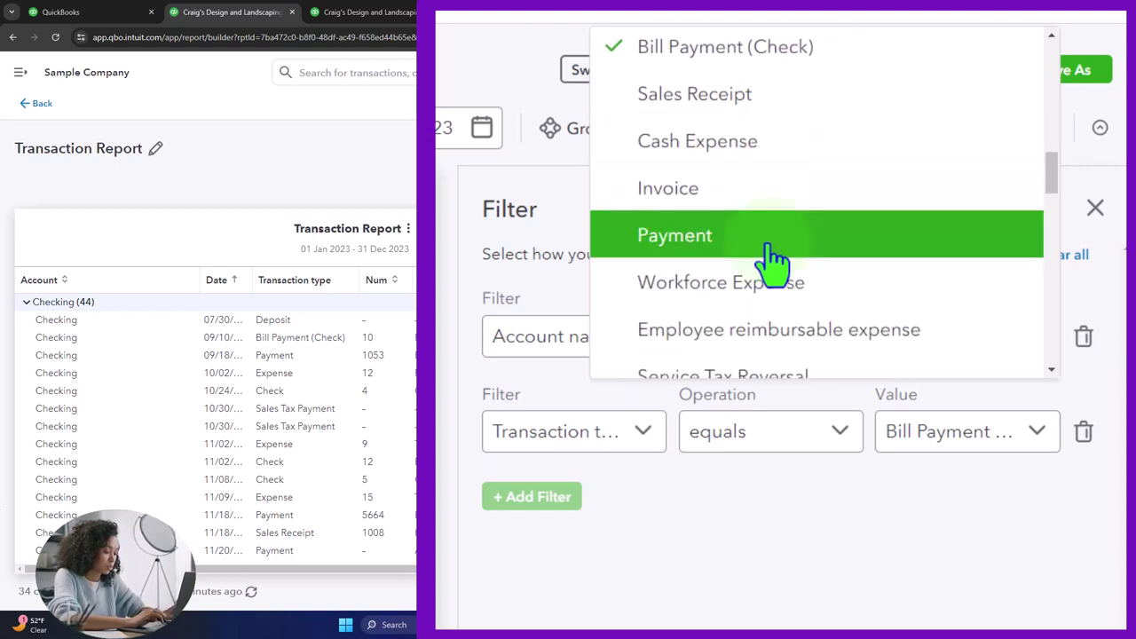
{"action": "left_click", "coordinate": [757, 178]}
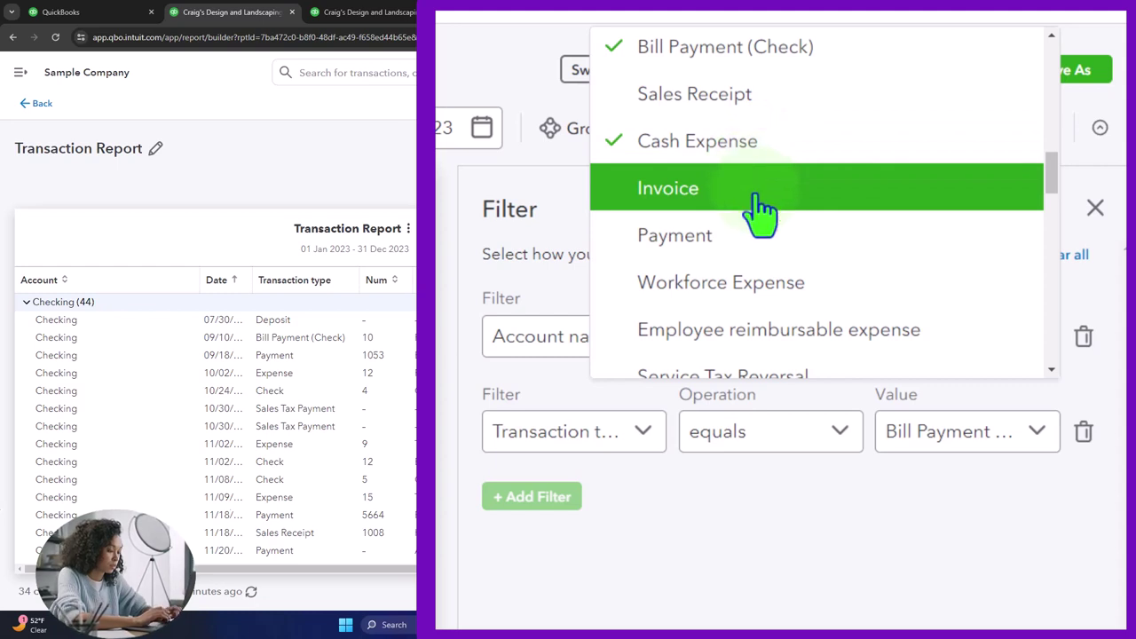
{"action": "scroll", "coordinate": [757, 245], "scroll_direction": "down", "scroll_amount": 2}
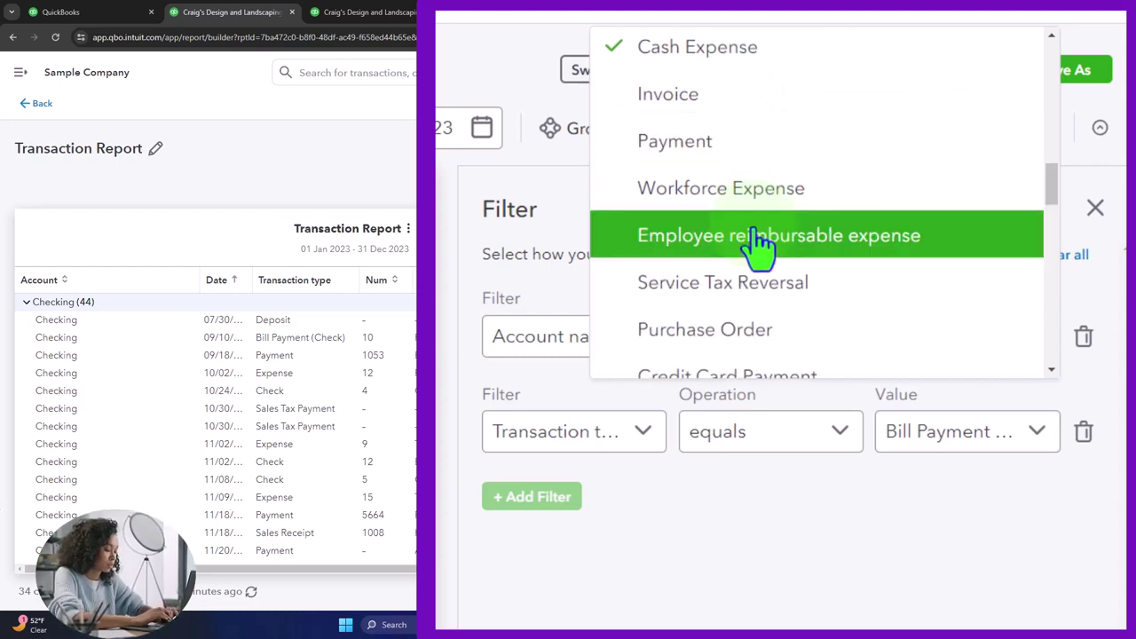
{"action": "scroll", "coordinate": [757, 244], "scroll_direction": "down", "scroll_amount": 2}
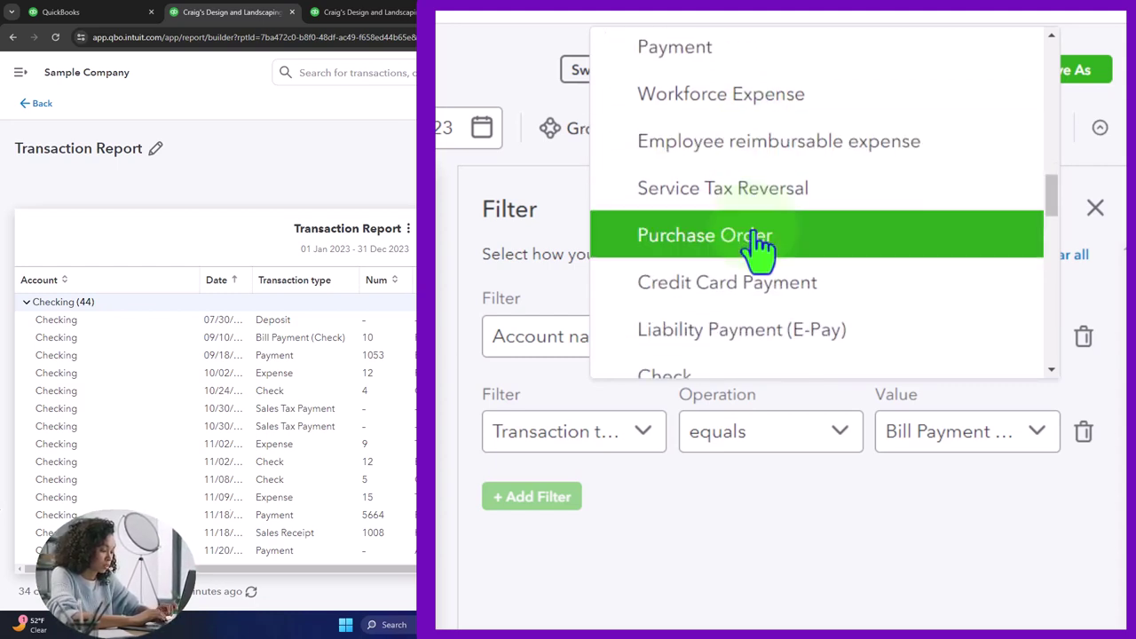
{"action": "scroll", "coordinate": [757, 244], "scroll_direction": "down", "scroll_amount": 2}
{"action": "scroll", "coordinate": [756, 249], "scroll_direction": "down", "scroll_amount": 2}
{"action": "left_click", "coordinate": [737, 202]}
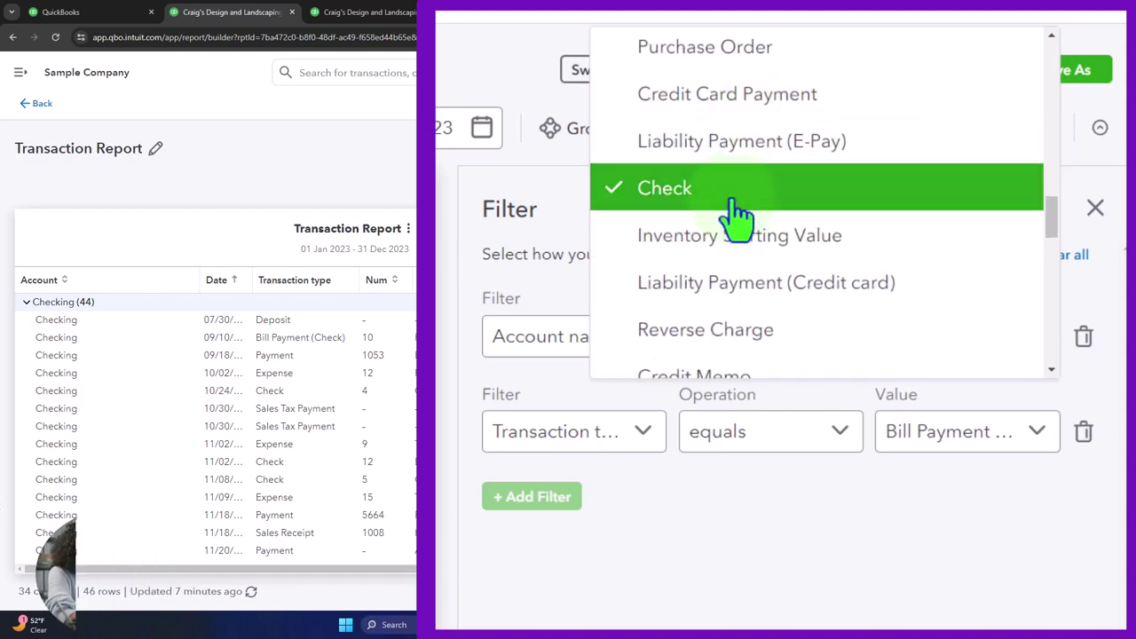
Add Liability Payment (Check) and Paycheck to the Transaction type filter's selected values.
{"action": "scroll", "coordinate": [737, 216], "scroll_direction": "down", "scroll_amount": 6}
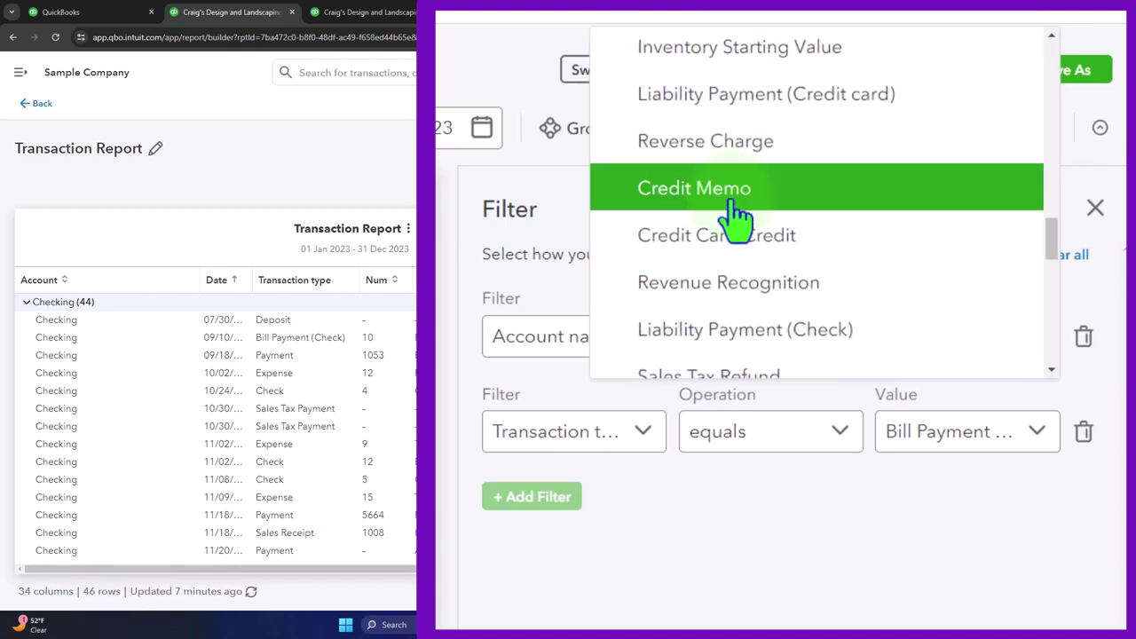
{"action": "scroll", "coordinate": [737, 215], "scroll_direction": "down", "scroll_amount": 2}
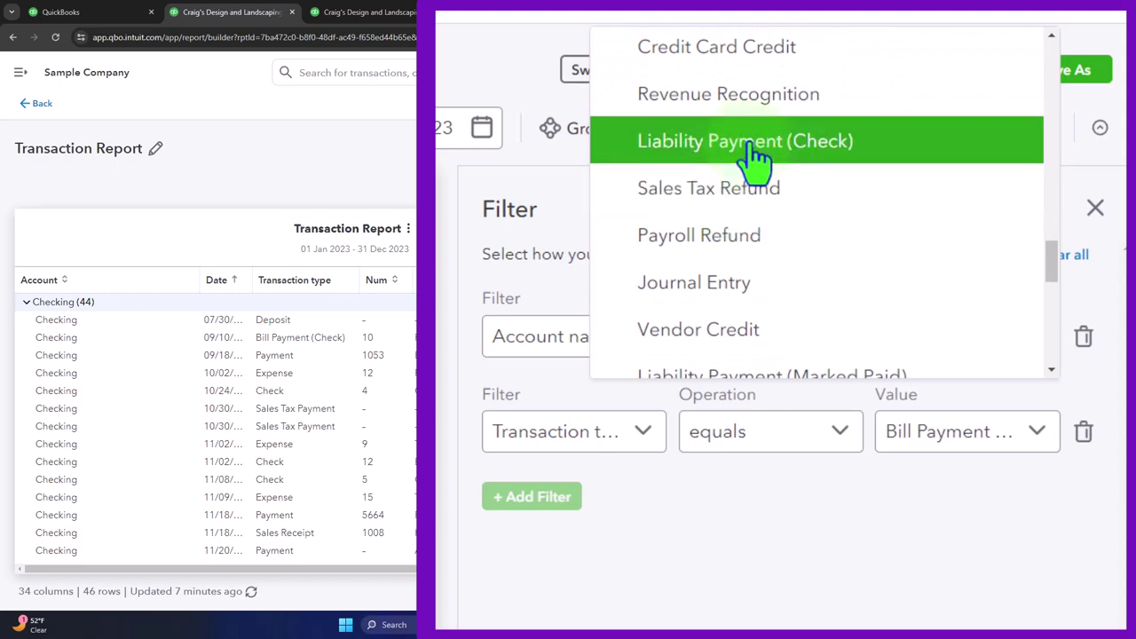
{"action": "left_click", "coordinate": [753, 156]}
{"action": "scroll", "coordinate": [753, 155], "scroll_direction": "down", "scroll_amount": 8}
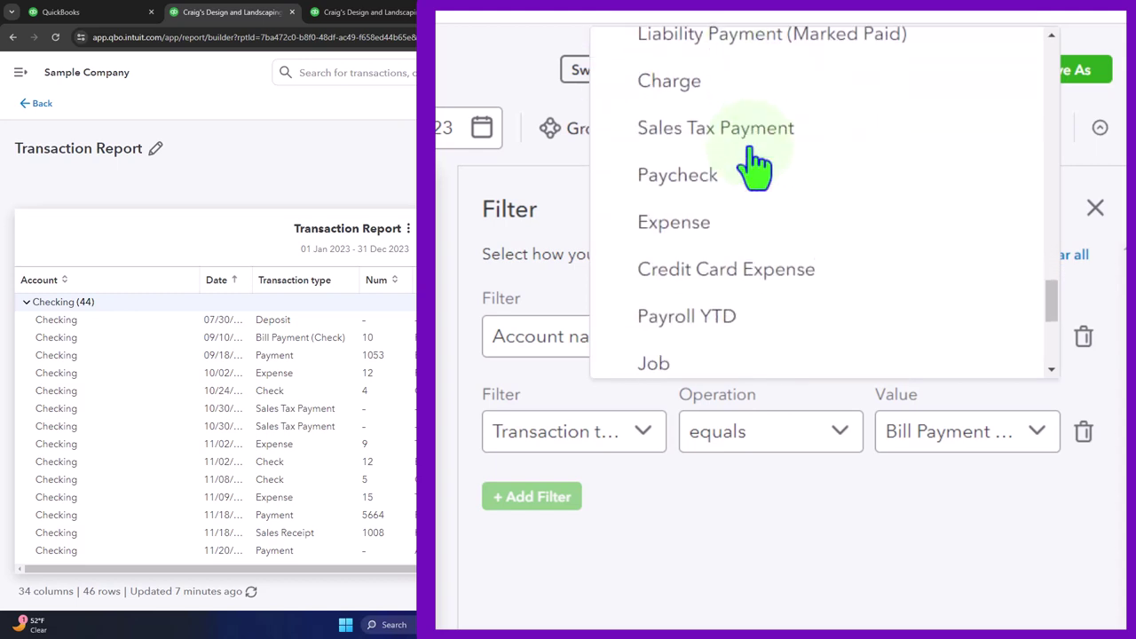
{"action": "left_click", "coordinate": [753, 164]}
{"action": "scroll", "coordinate": [753, 204], "scroll_direction": "down", "scroll_amount": 4}
{"action": "scroll", "coordinate": [753, 203], "scroll_direction": "up", "scroll_amount": 4}
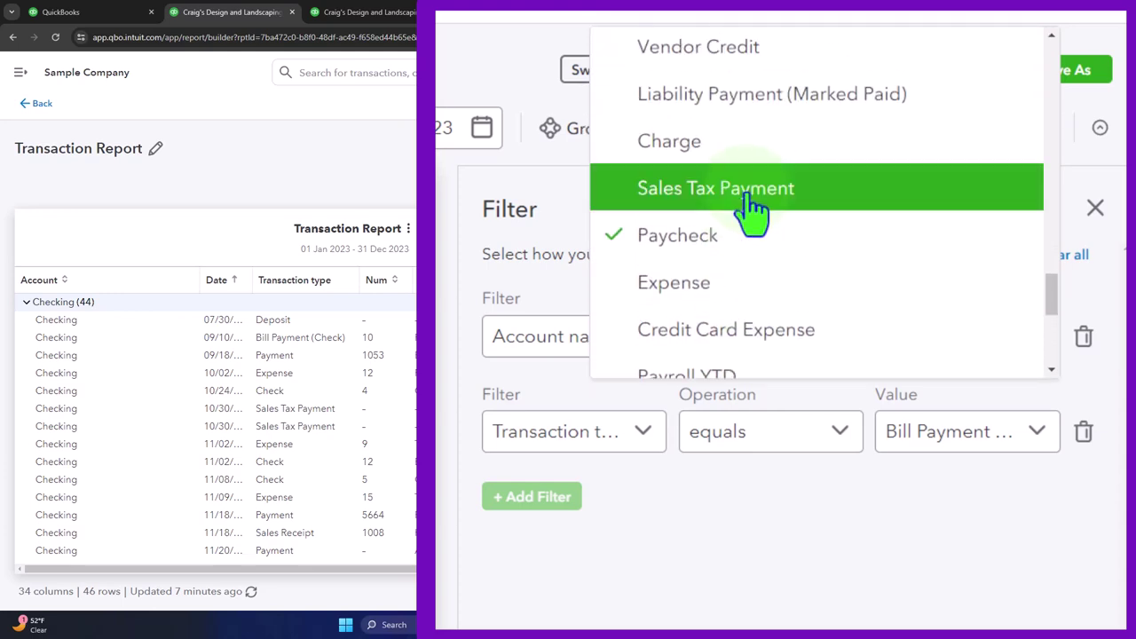
{"action": "scroll", "coordinate": [763, 230], "scroll_direction": "up", "scroll_amount": 10}
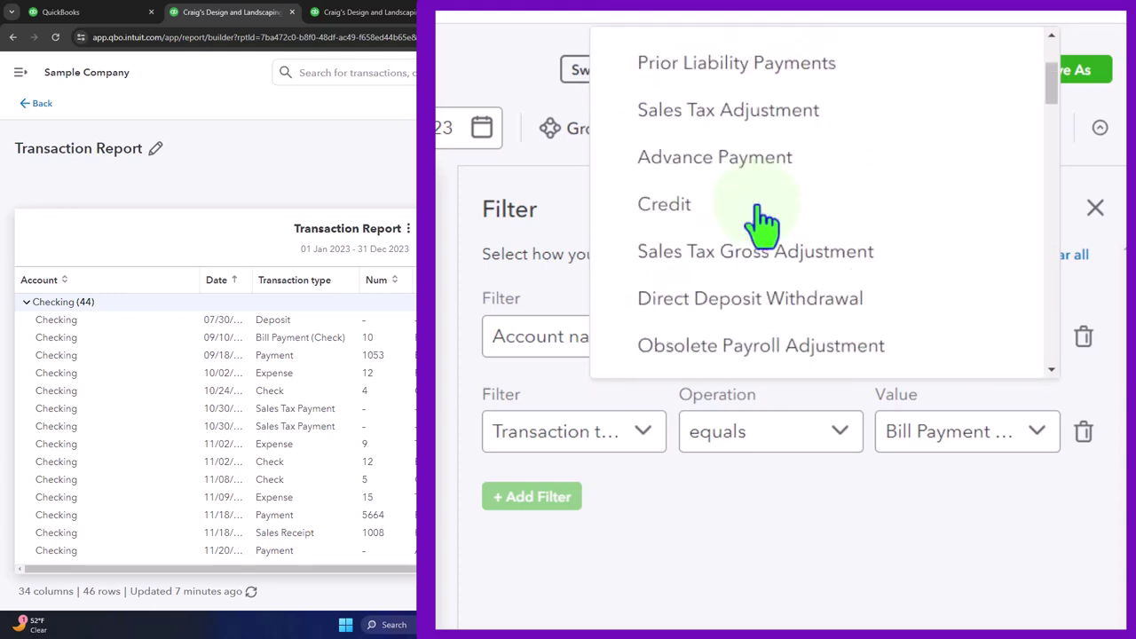
Search the transaction types for "exp", add Expense to the filter, and close the filter settings.
{"action": "type", "text": "exp"}
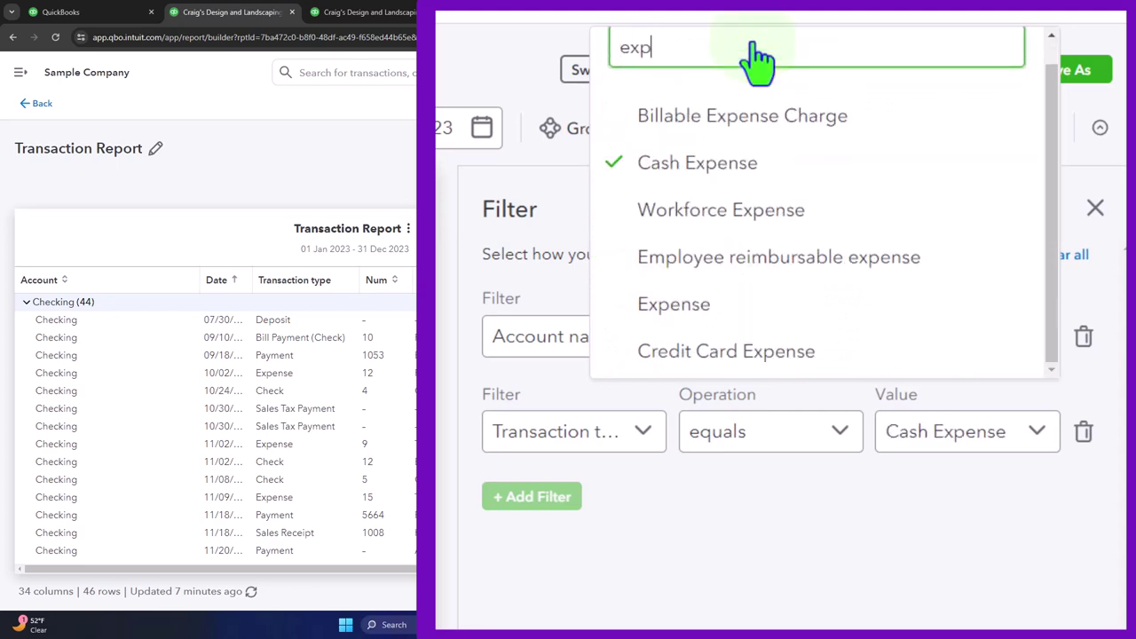
{"action": "left_click", "coordinate": [720, 307]}
{"action": "left_click", "coordinate": [698, 603]}
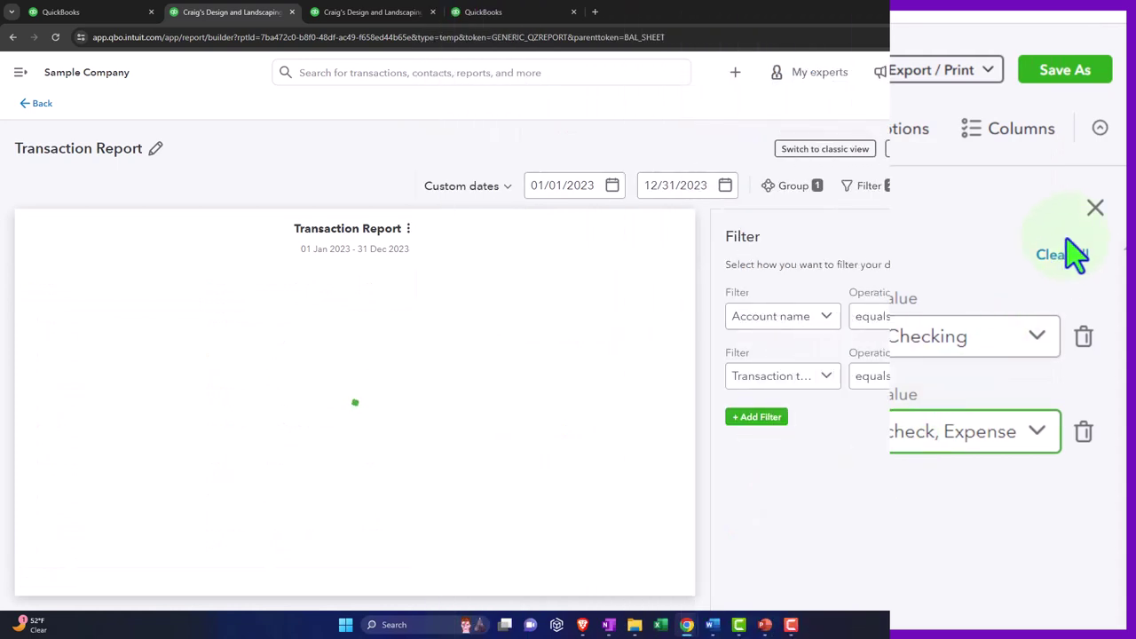
{"action": "left_click", "coordinate": [1095, 207]}
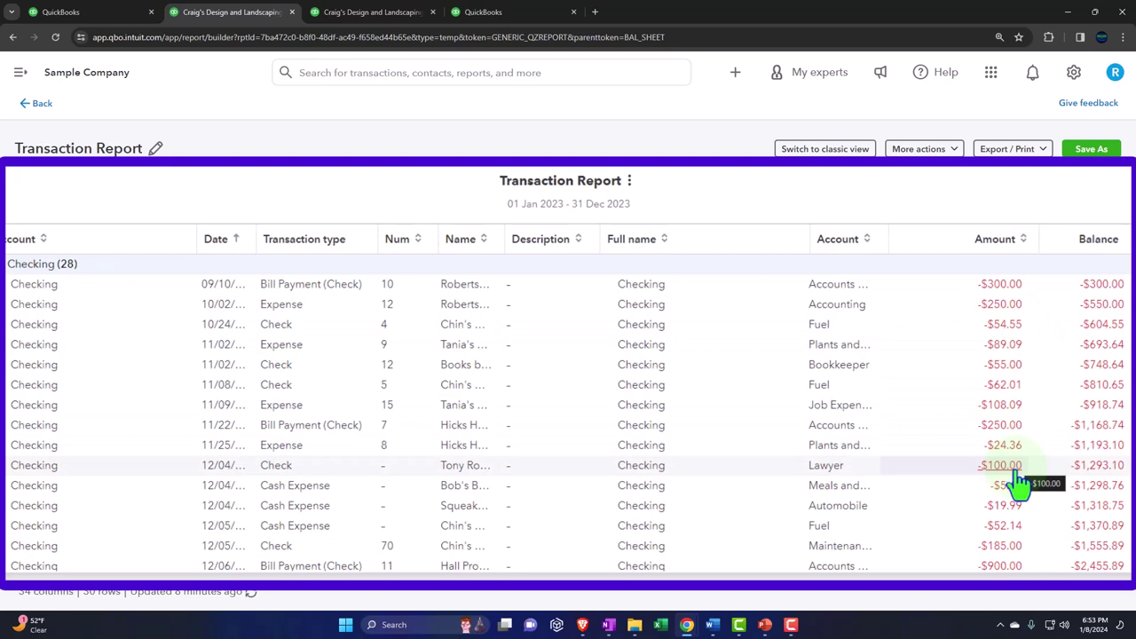
Return to the Check Detail report and compare its transaction types and amounts with the filtered Checking transactions.
{"action": "left_click", "coordinate": [505, 11]}
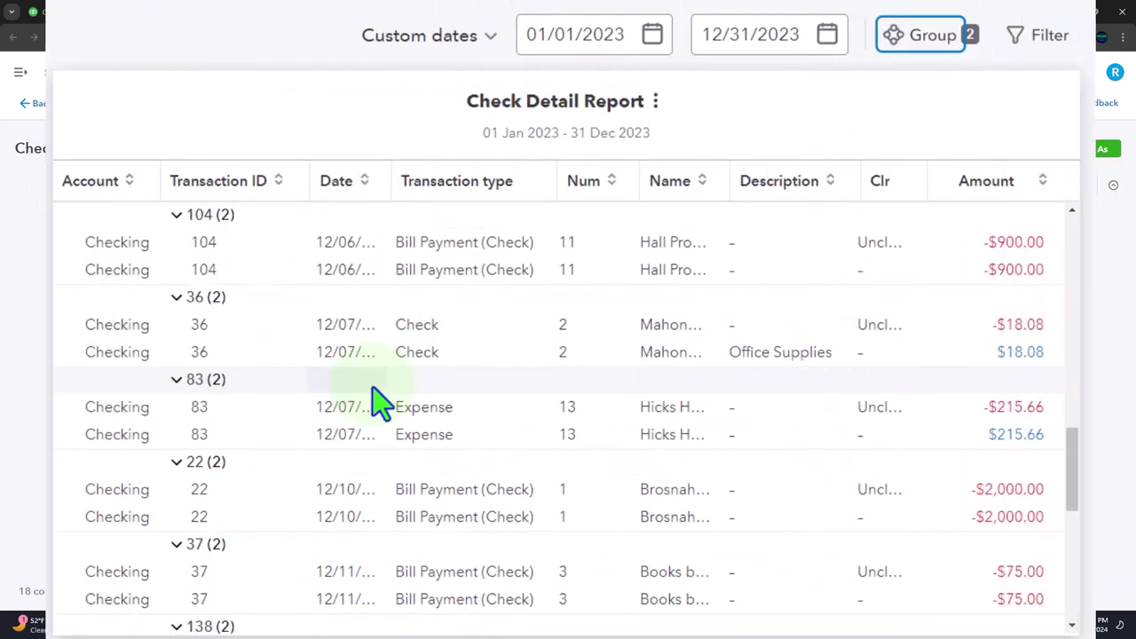
{"action": "scroll", "coordinate": [378, 404], "scroll_direction": "down", "scroll_amount": 5}
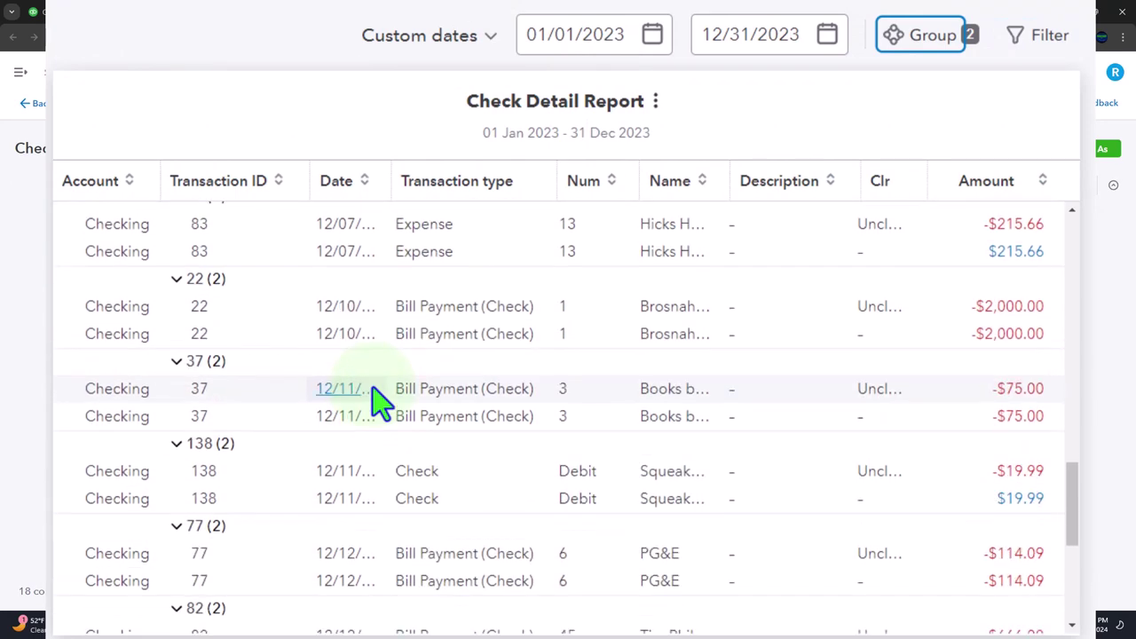
{"action": "scroll", "coordinate": [378, 404], "scroll_direction": "down", "scroll_amount": 3}
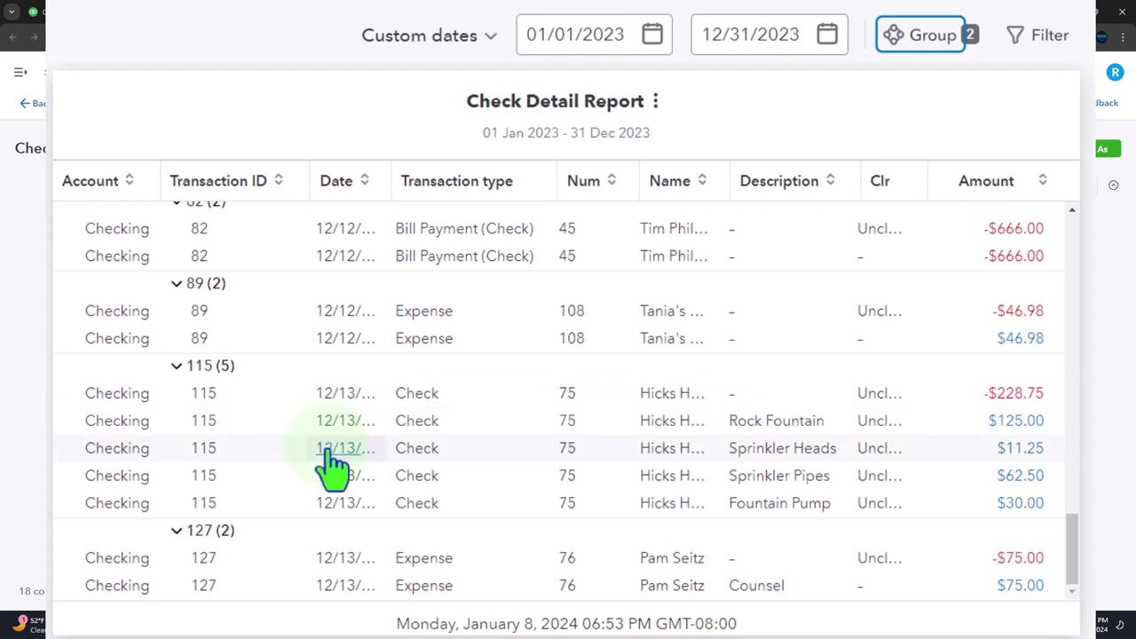
{"action": "scroll", "coordinate": [329, 462], "scroll_direction": "up", "scroll_amount": 7}
{"action": "scroll", "coordinate": [327, 450], "scroll_direction": "up", "scroll_amount": 11}
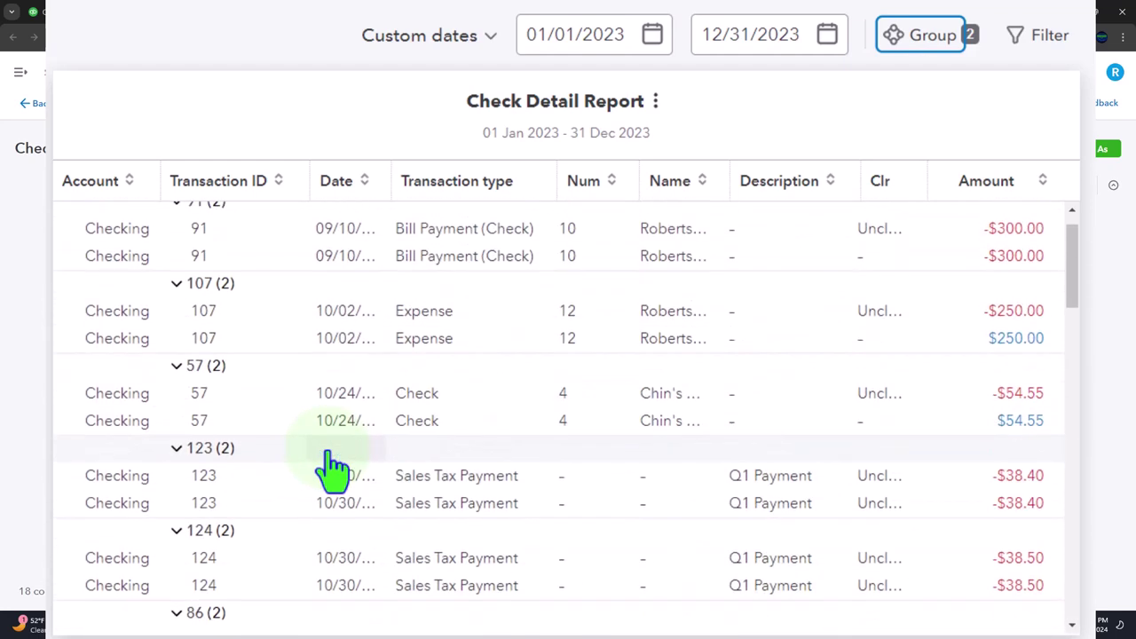
From the original Reports list, open Open Purchase Order List in a new browser tab and switch to it.
{"action": "left_click", "coordinate": [98, 12]}
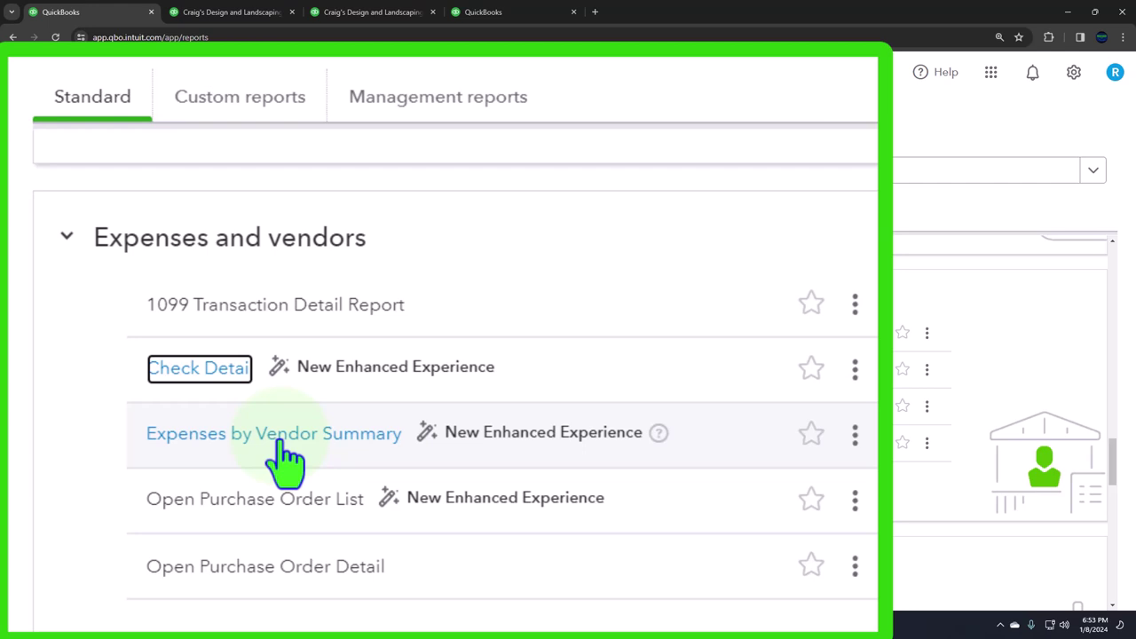
{"action": "right_click", "coordinate": [274, 508]}
{"action": "left_click", "coordinate": [305, 263]}
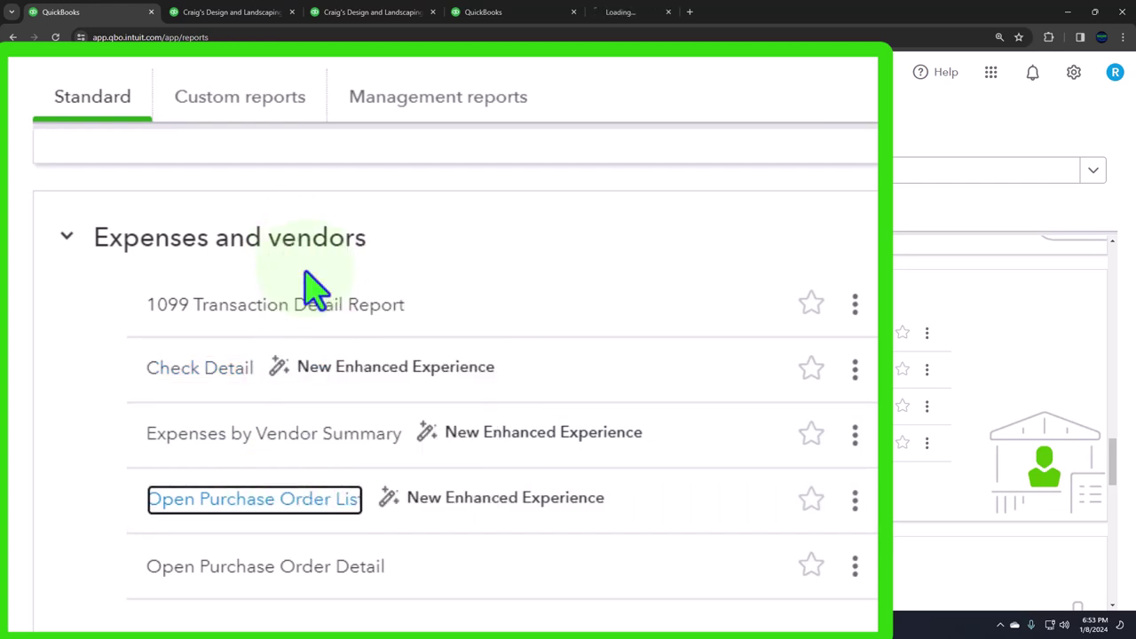
{"action": "left_click", "coordinate": [642, 16]}
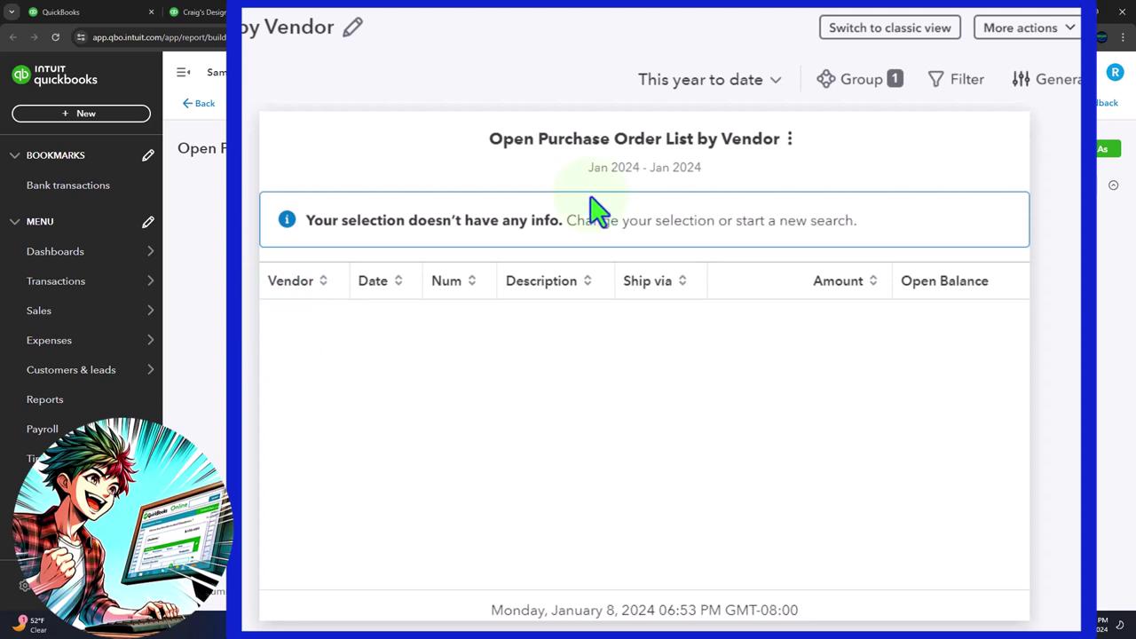
Set the Open Purchase Order List by Vendor report to custom dates from 01/01/2023 to 12/31/2023.
{"action": "left_click", "coordinate": [757, 84]}
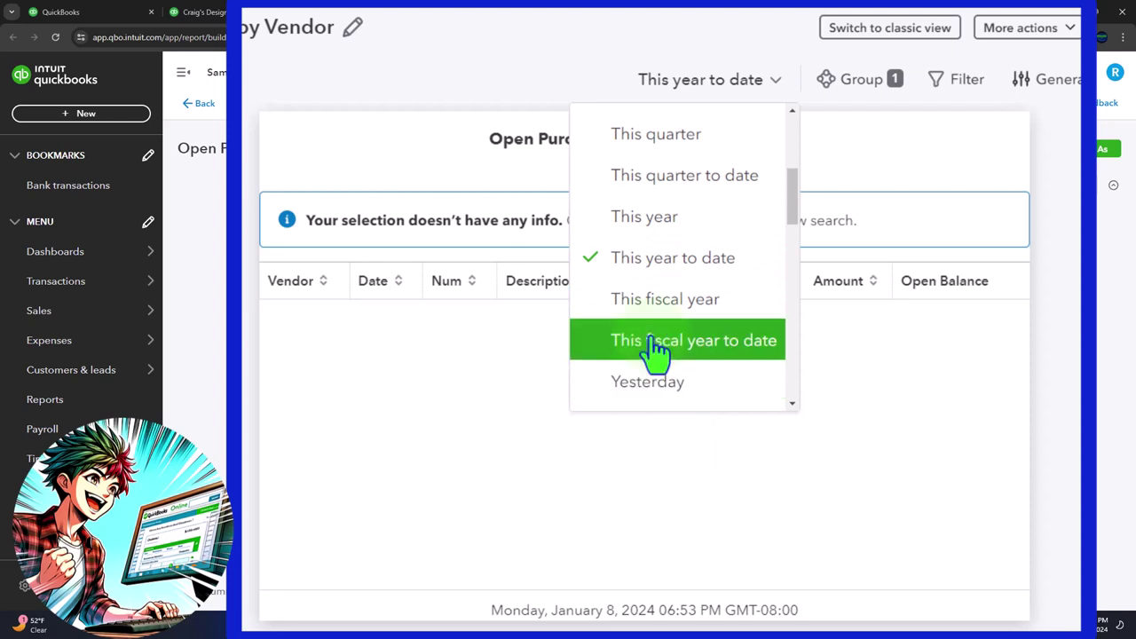
{"action": "scroll", "coordinate": [668, 311], "scroll_direction": "up", "scroll_amount": 3}
{"action": "left_click", "coordinate": [654, 133]}
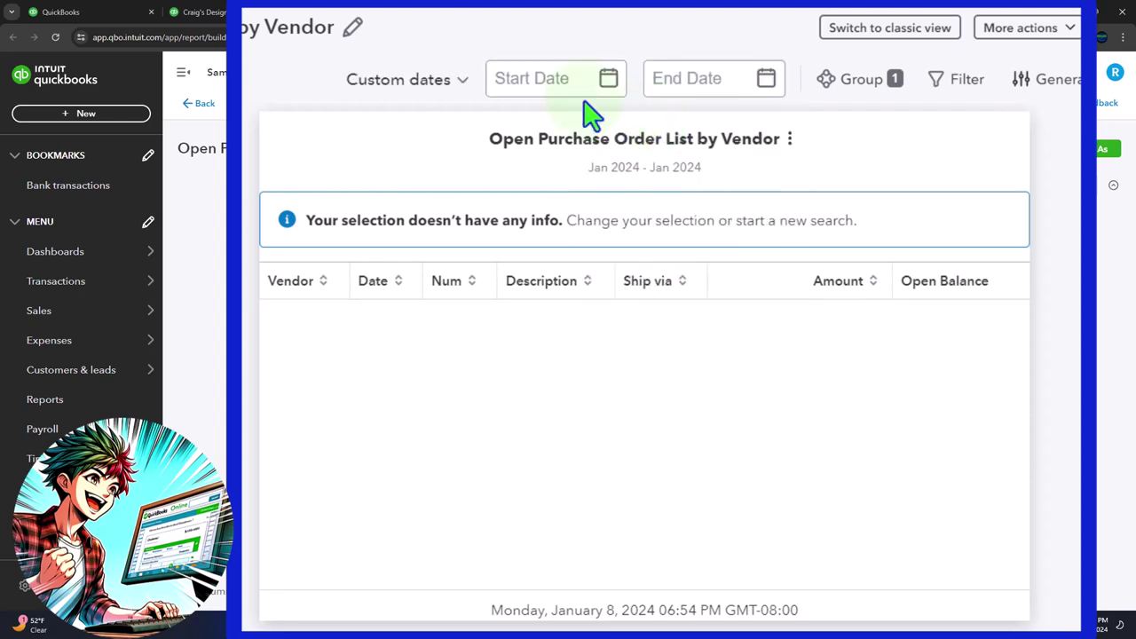
{"action": "left_click", "coordinate": [561, 85]}
{"action": "type", "text": "01/01/2023"}
{"action": "key", "text": "Tab"}
{"action": "type", "text": "1"}
{"action": "type", "text": "2/31/2"}
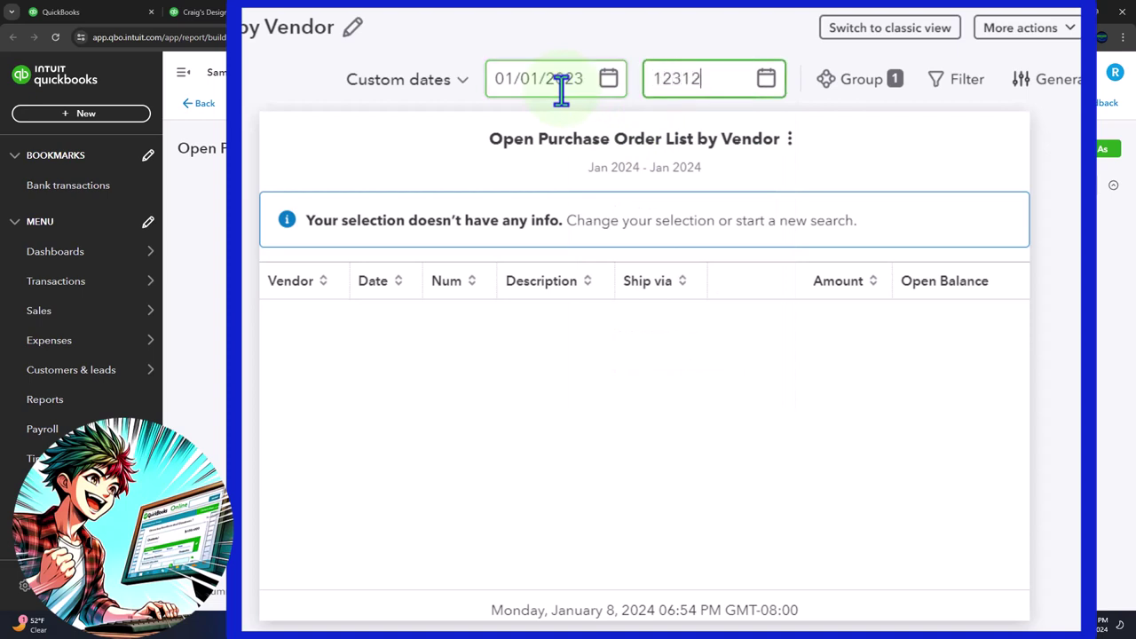
{"action": "type", "text": "023"}
{"action": "key", "text": "Tab"}
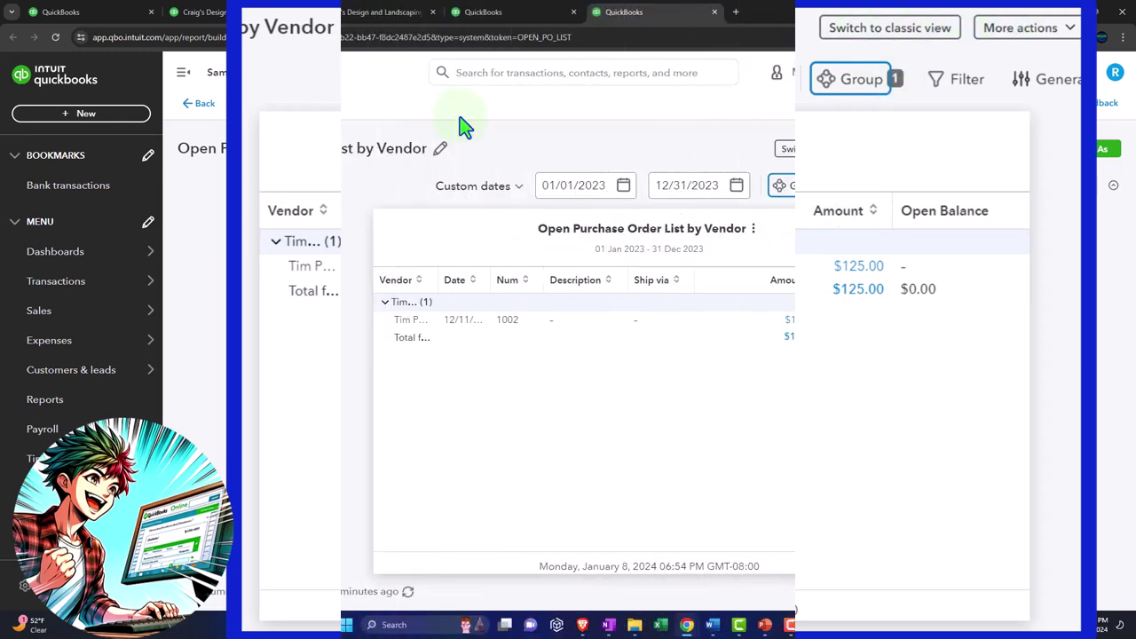
Look over the vendor forms available for new transactions, including Purchase order, and close the list.
{"action": "left_click", "coordinate": [87, 115]}
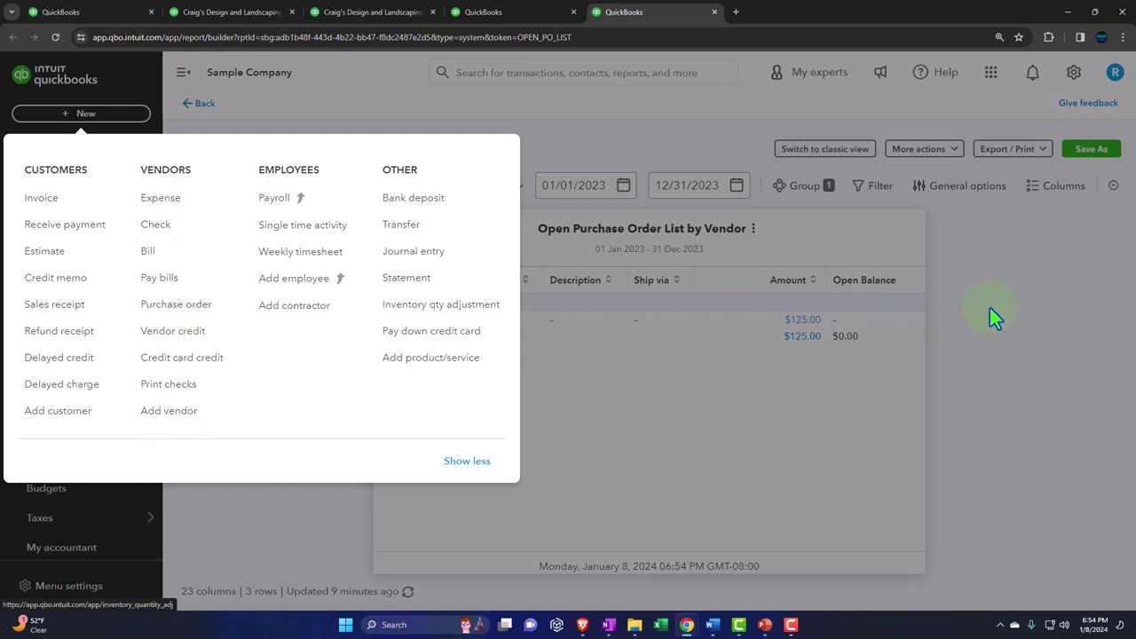
{"action": "left_click", "coordinate": [1019, 308]}
From the original Reports list, open Transaction List by Vendor in a new browser tab and hide its navigation menu.
{"action": "left_click", "coordinate": [120, 14]}
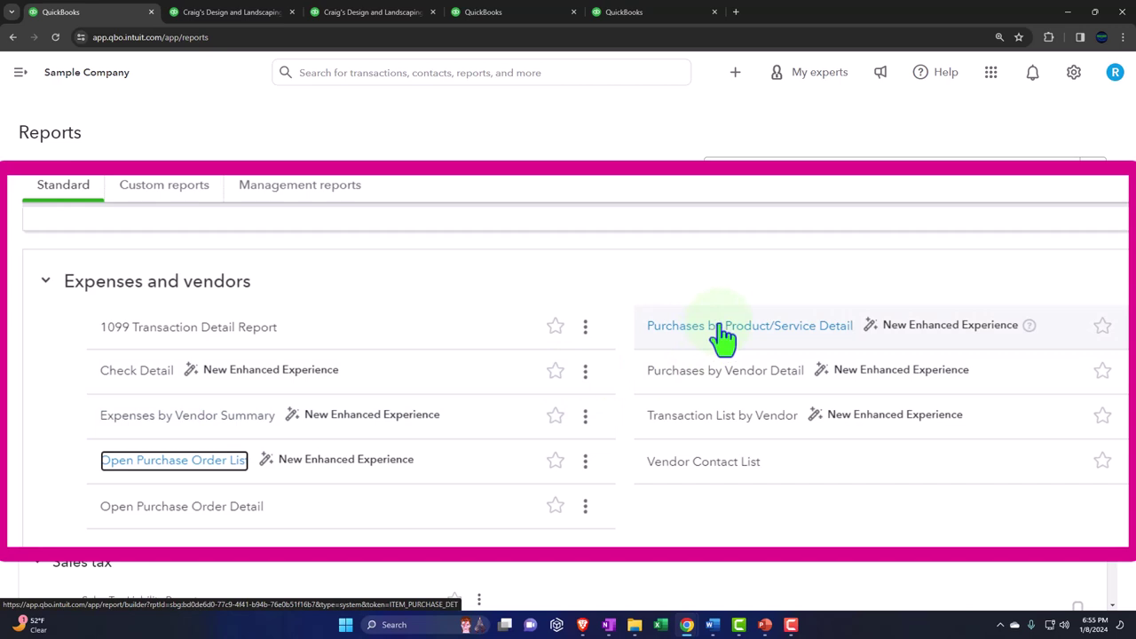
{"action": "right_click", "coordinate": [735, 433]}
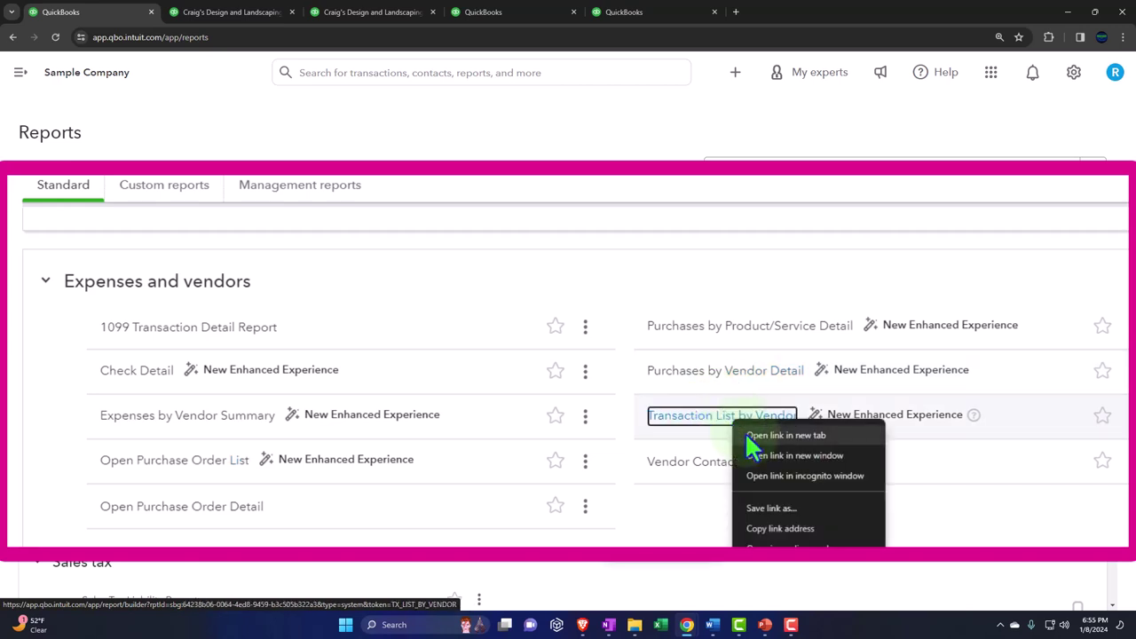
{"action": "left_click", "coordinate": [745, 432]}
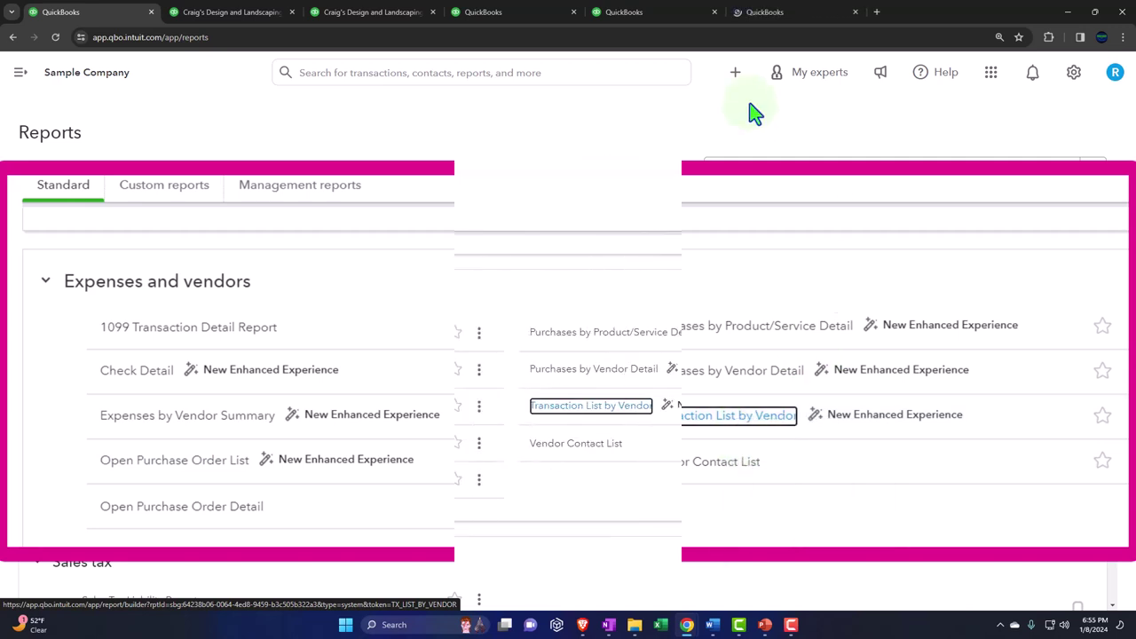
{"action": "left_click", "coordinate": [774, 11]}
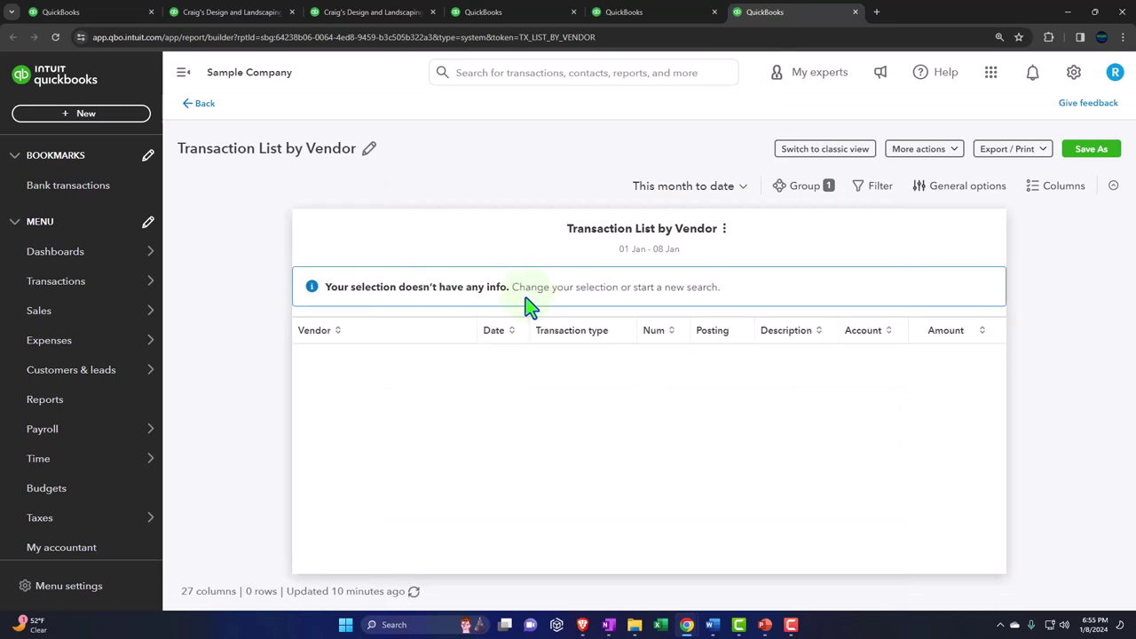
{"action": "left_click", "coordinate": [184, 75]}
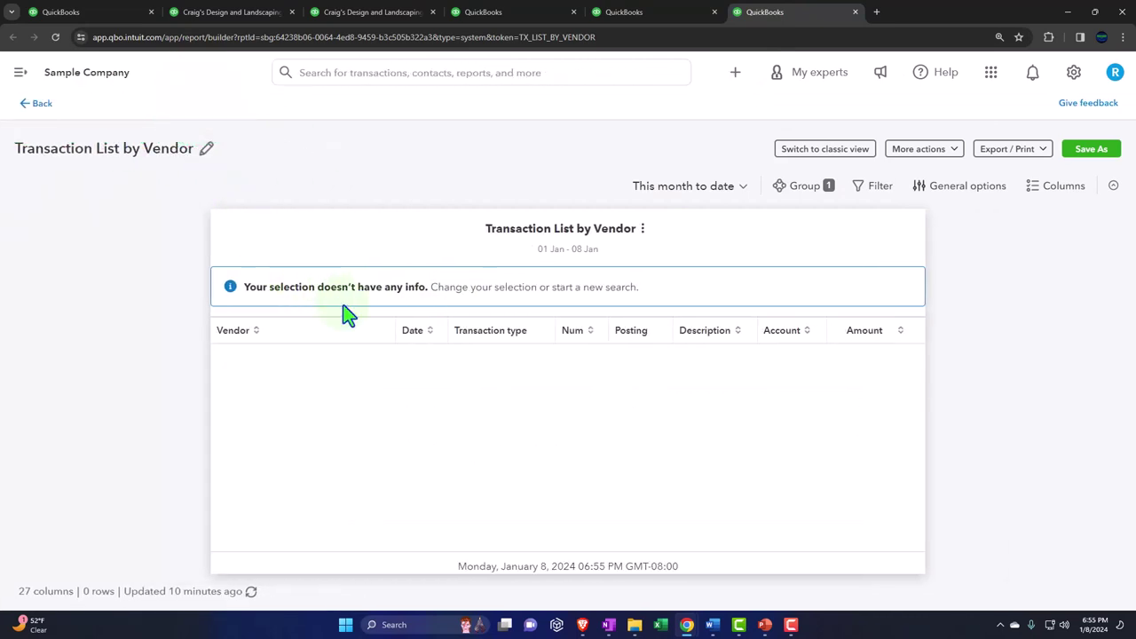
Set the Transaction List by Vendor report to custom dates from 01/01/2023 to 12/31/2023.
{"action": "left_click", "coordinate": [742, 197]}
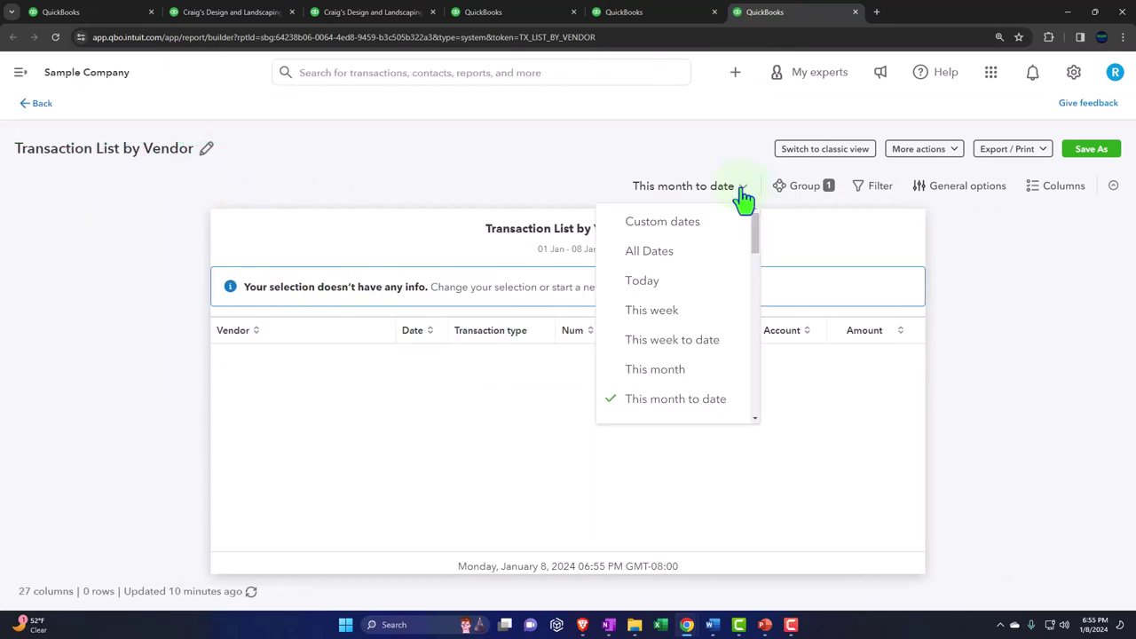
{"action": "left_click", "coordinate": [690, 226]}
{"action": "left_click", "coordinate": [577, 194]}
{"action": "type", "text": "01/01/2023"}
{"action": "key", "text": "Tab"}
{"action": "type", "text": "1"}
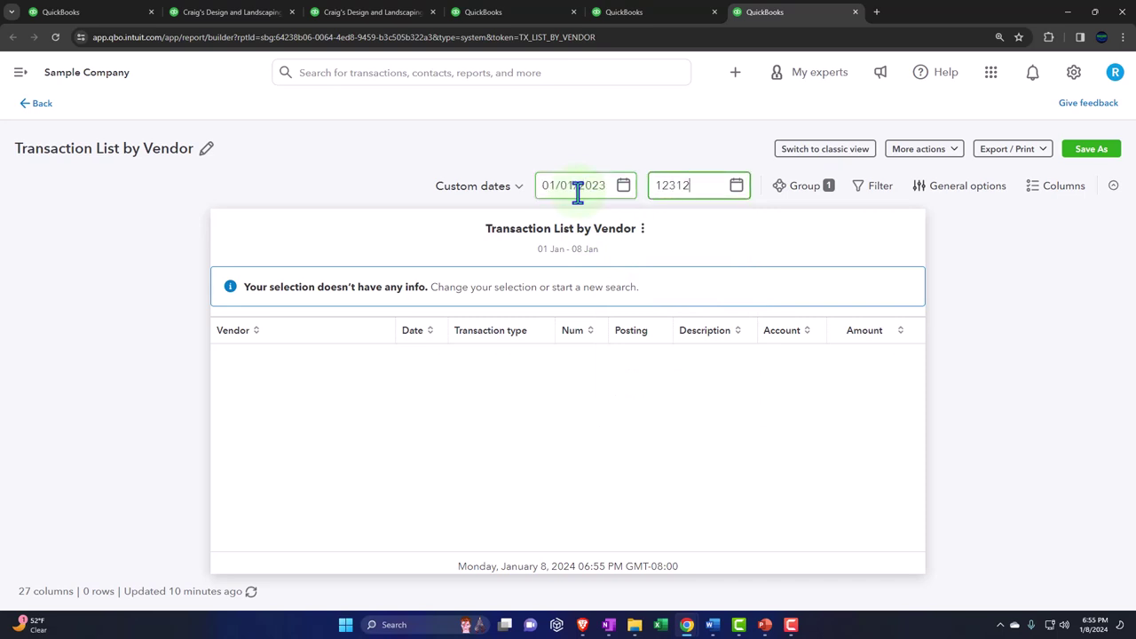
{"action": "key", "text": "Tab"}
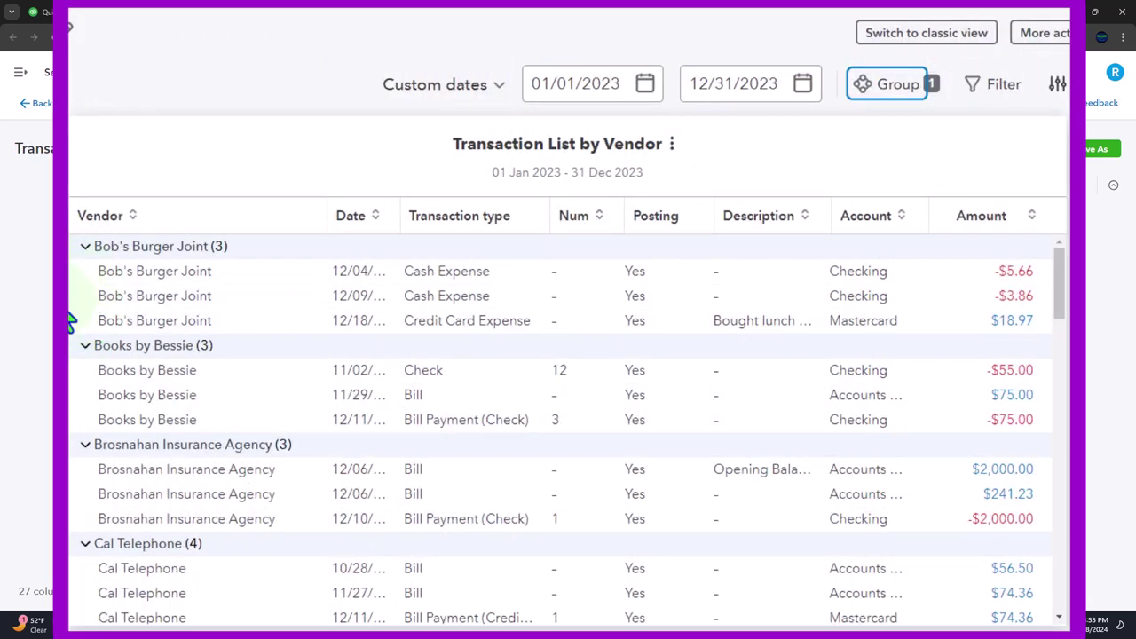
Look through the Transaction List by Vendor report, including the Hicks Hardware purchase order and check entries.
{"action": "scroll", "coordinate": [125, 404], "scroll_direction": "down", "scroll_amount": 1}
{"action": "scroll", "coordinate": [137, 407], "scroll_direction": "down", "scroll_amount": 4}
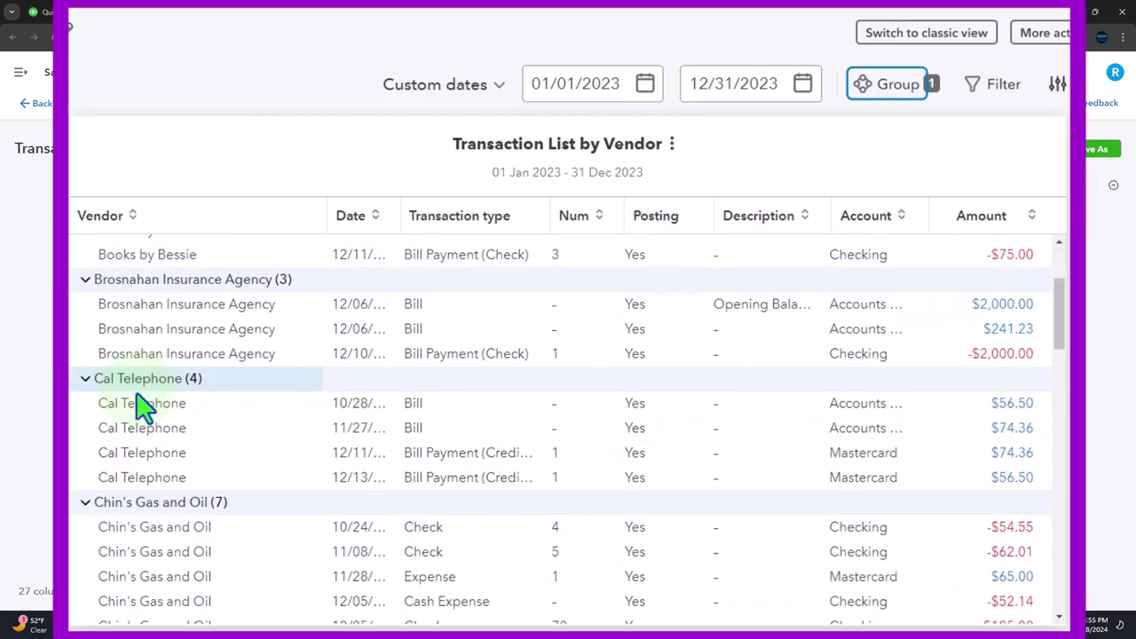
{"action": "scroll", "coordinate": [142, 409], "scroll_direction": "down", "scroll_amount": 1}
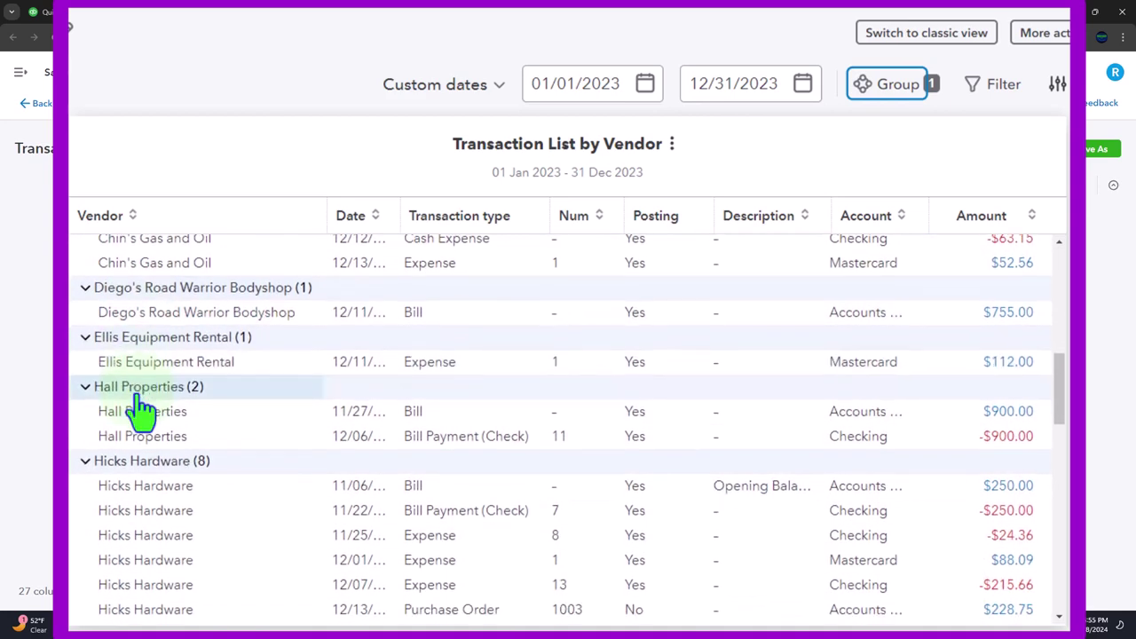
{"action": "scroll", "coordinate": [142, 408], "scroll_direction": "down", "scroll_amount": 2}
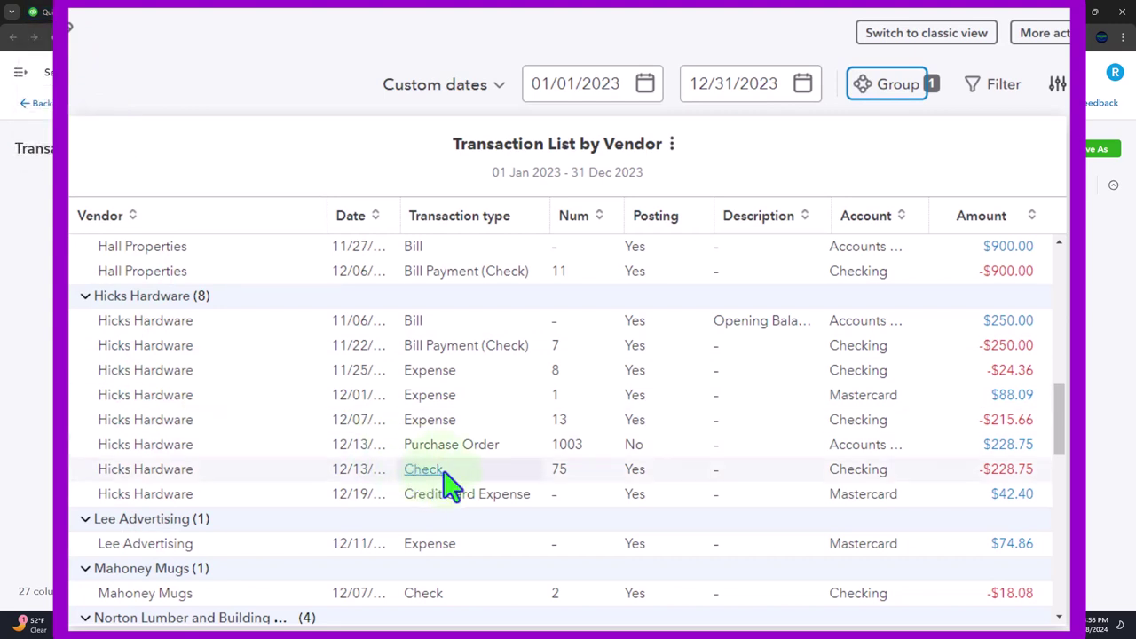
{"action": "scroll", "coordinate": [448, 480], "scroll_direction": "down", "scroll_amount": 3}
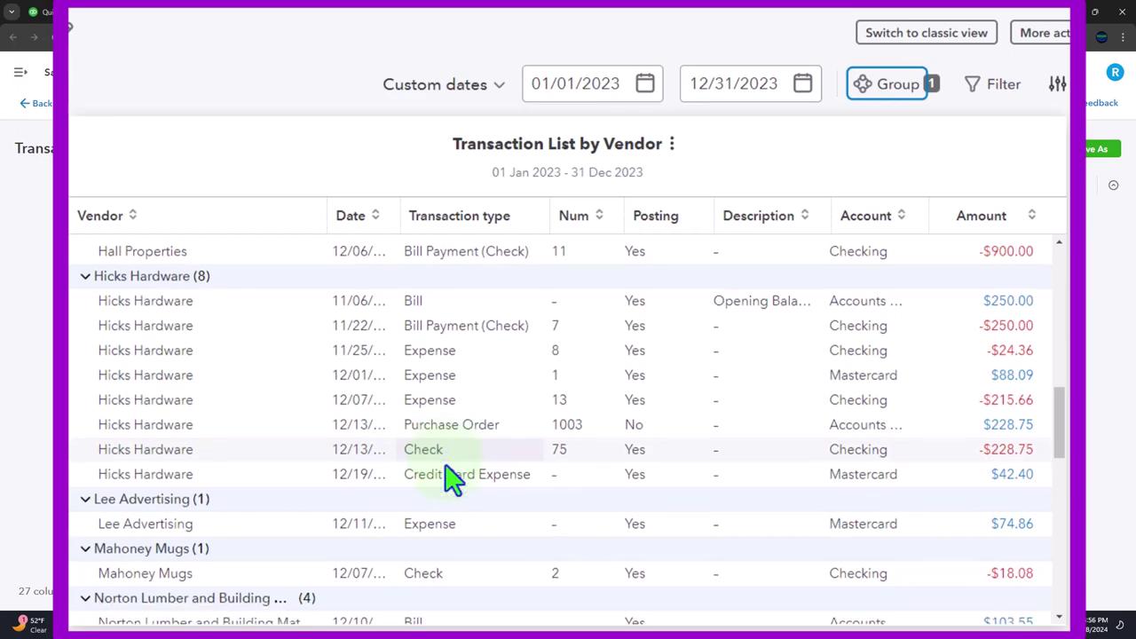
{"action": "scroll", "coordinate": [448, 480], "scroll_direction": "up", "scroll_amount": 10}
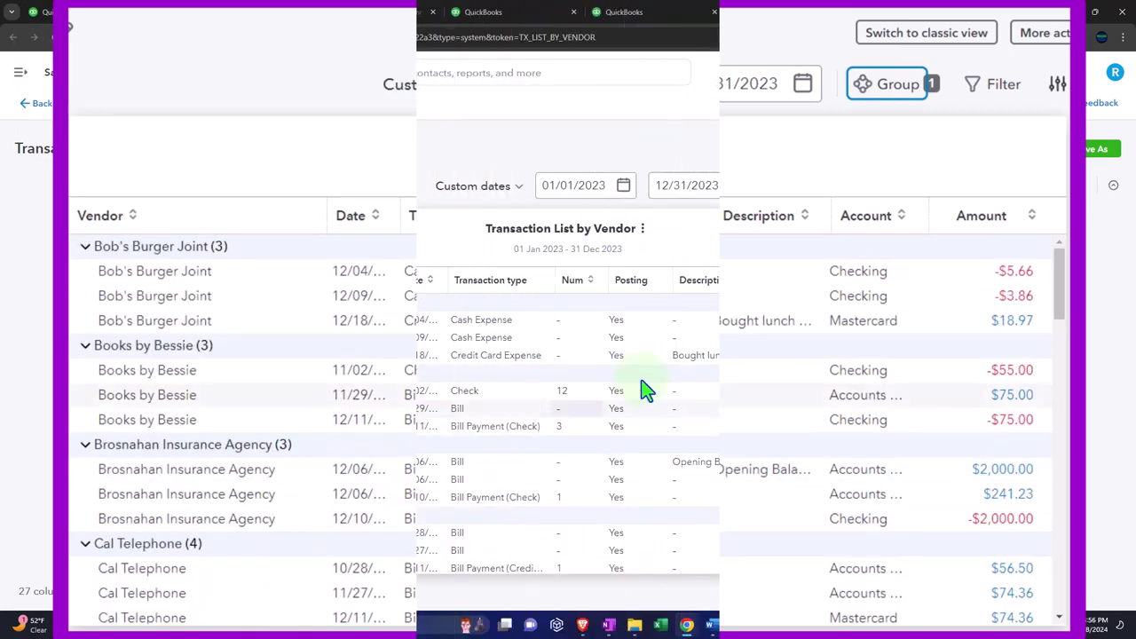
Close the Transaction List by Vendor, Open Purchase Order List and Check Detail tabs and return to the Reports list.
{"action": "left_click", "coordinate": [857, 12]}
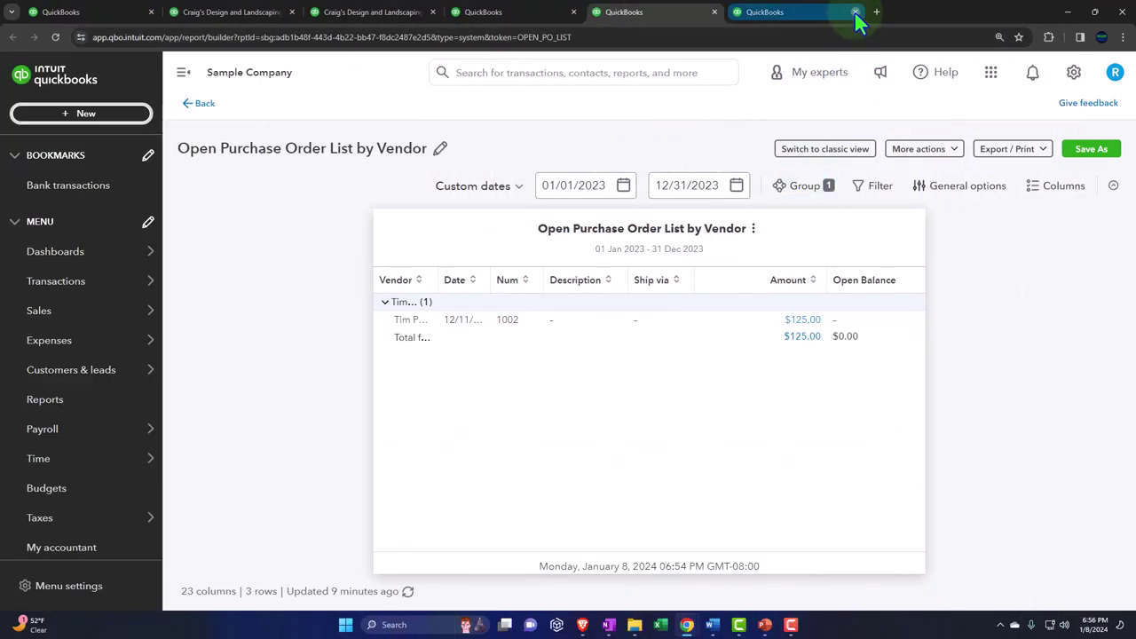
{"action": "left_click", "coordinate": [714, 12]}
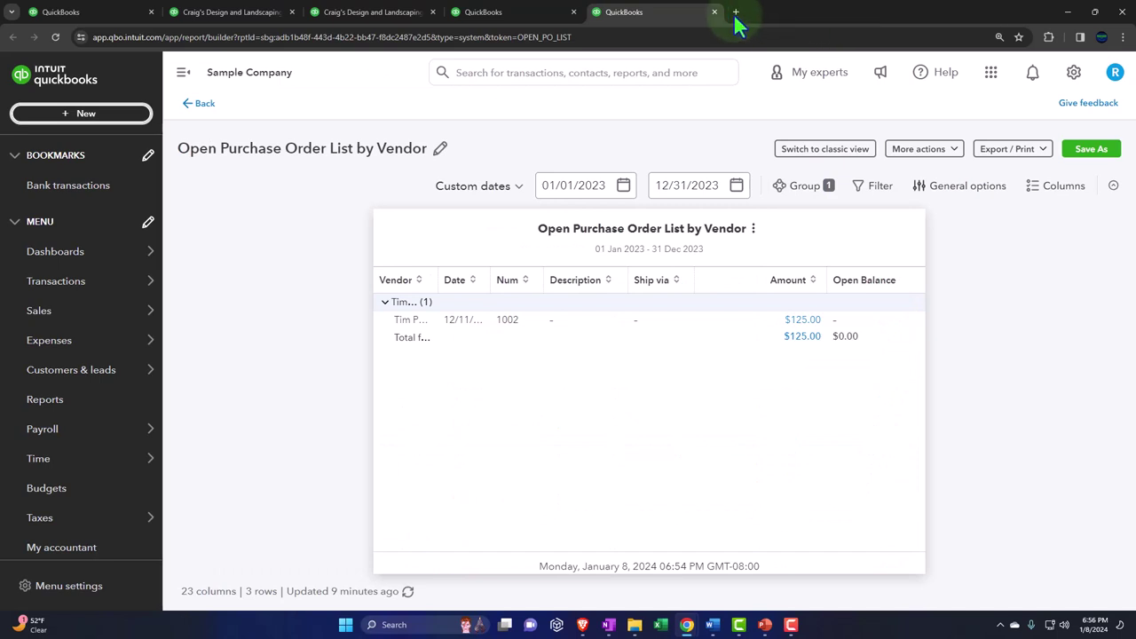
{"action": "left_click", "coordinate": [715, 13]}
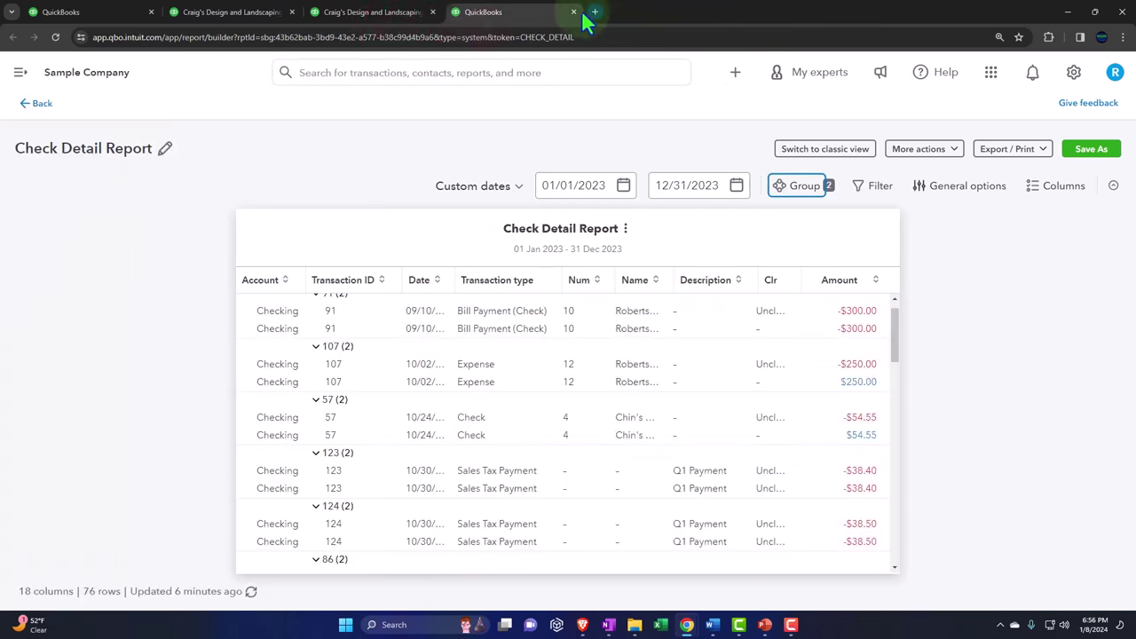
{"action": "left_click", "coordinate": [573, 11]}
{"action": "left_click", "coordinate": [112, 14]}
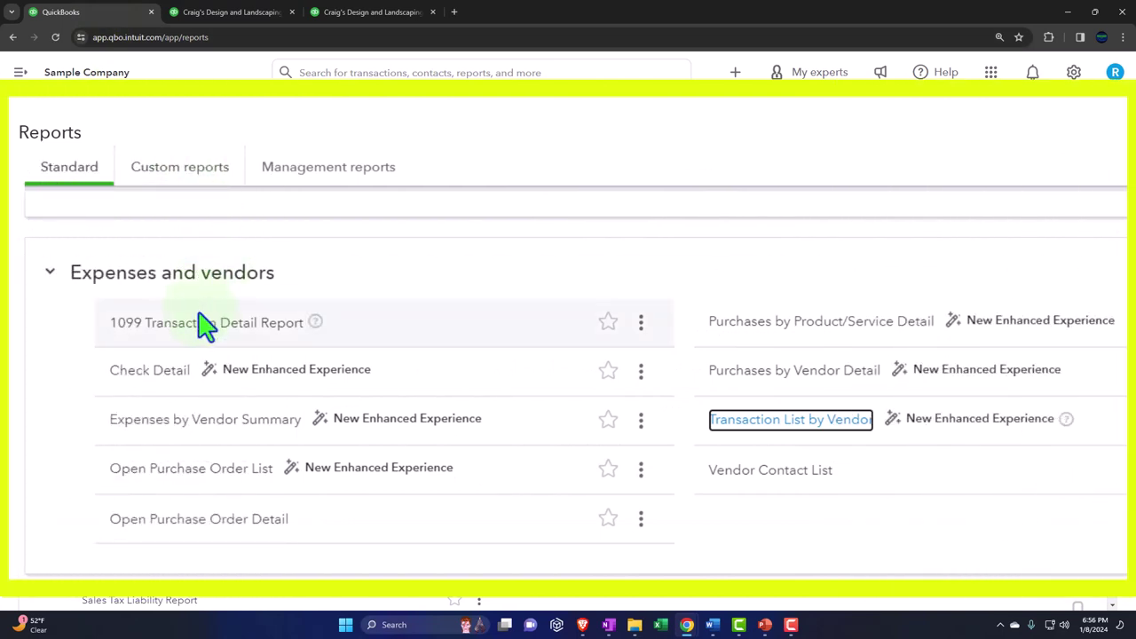
Open Expenses by Vendor Summary, Purchases by Product/Service Detail and Purchases by Vendor Detail, each in a new browser tab.
{"action": "right_click", "coordinate": [222, 433]}
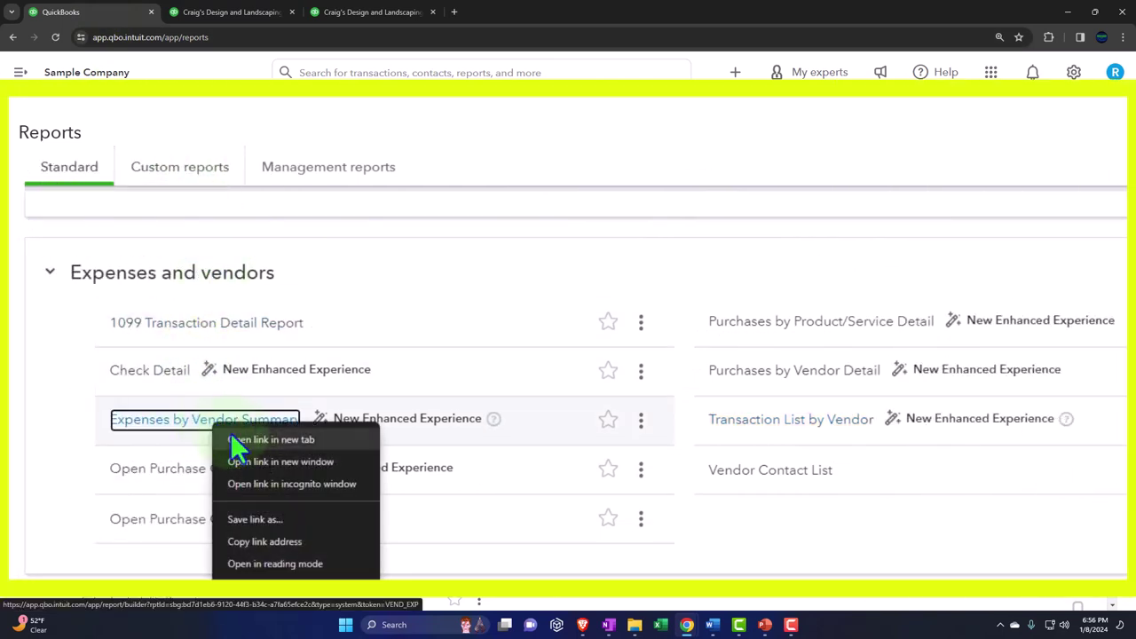
{"action": "left_click", "coordinate": [241, 438]}
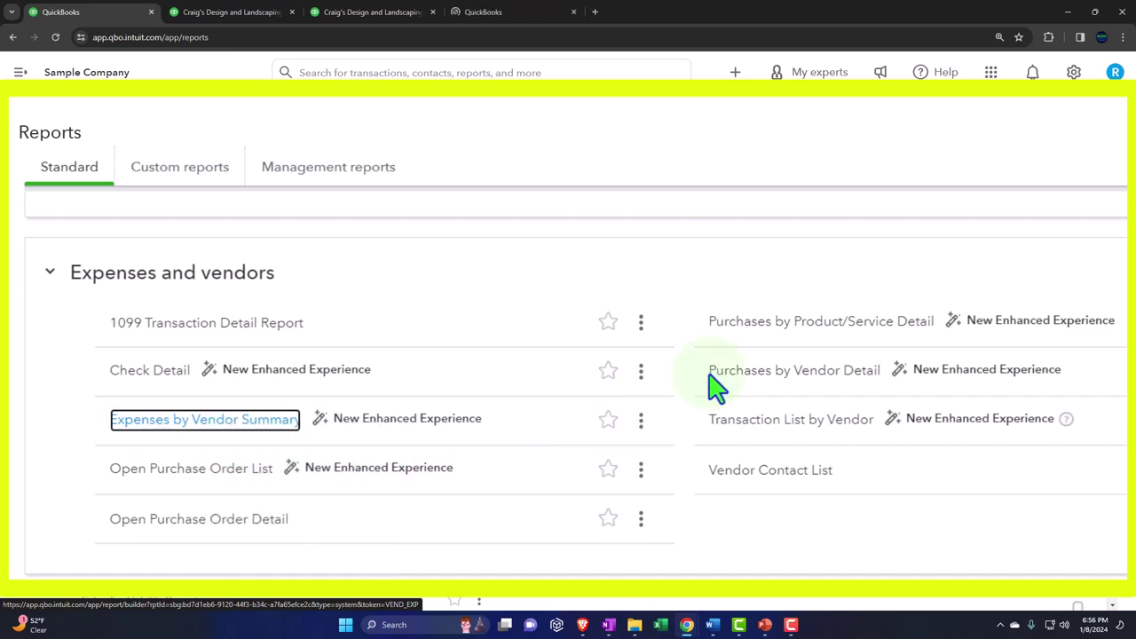
{"action": "right_click", "coordinate": [777, 336]}
{"action": "left_click", "coordinate": [785, 339]}
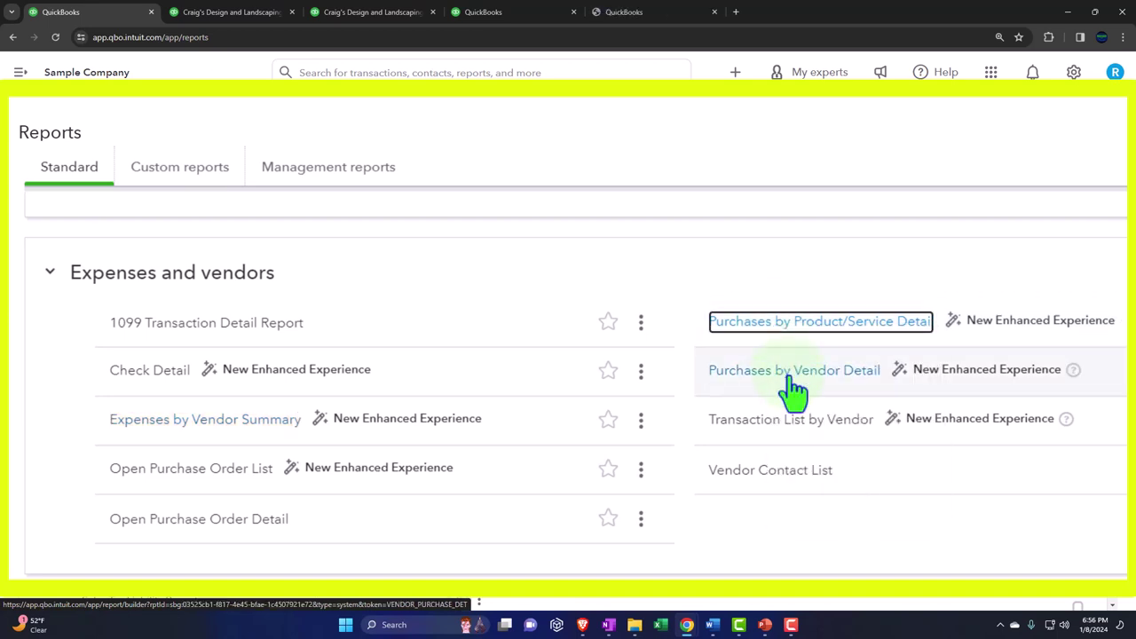
{"action": "right_click", "coordinate": [789, 376]}
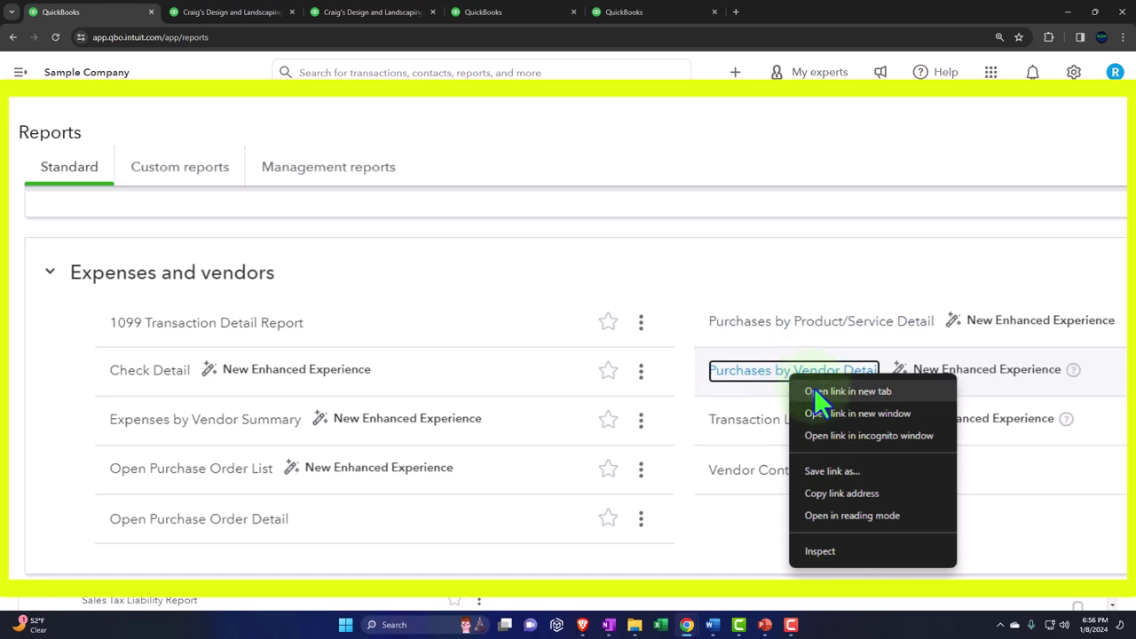
{"action": "left_click", "coordinate": [814, 389]}
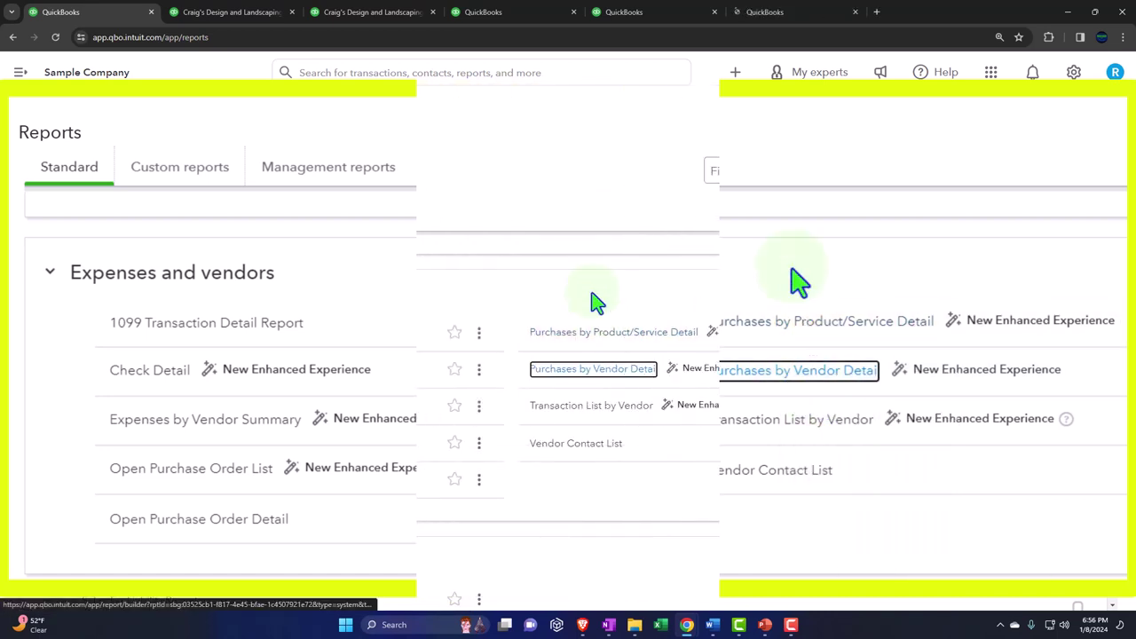
Hide the navigation menu on Expenses by Vendor Summary and set the report to custom dates from 01/01/2023 to 12/31/2023.
{"action": "left_click", "coordinate": [497, 12]}
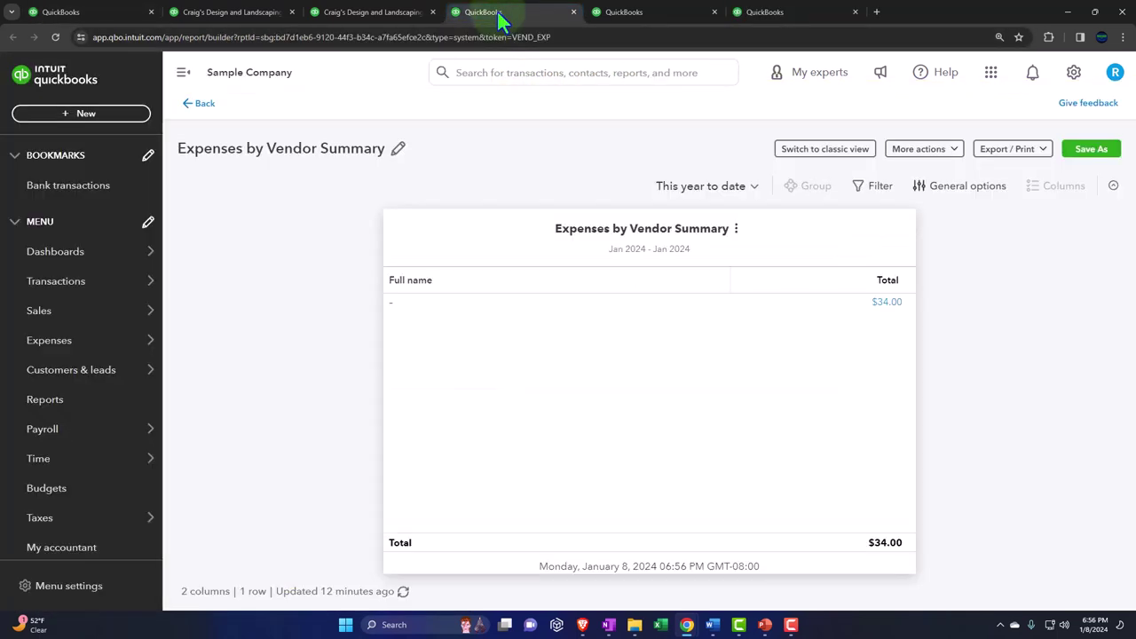
{"action": "left_click", "coordinate": [183, 74]}
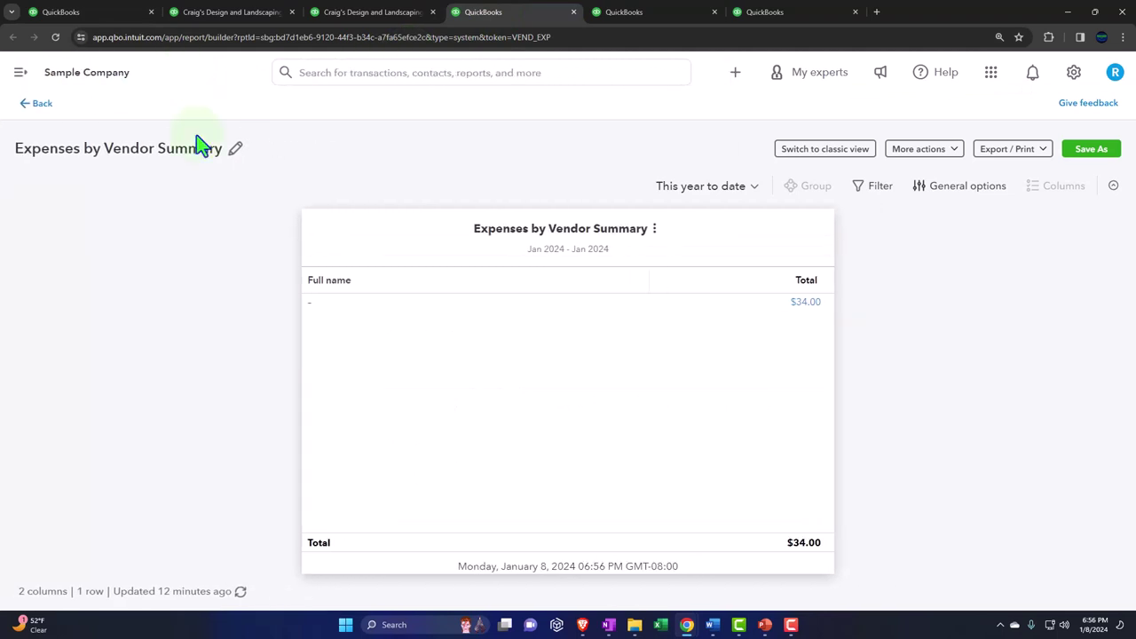
{"action": "left_click", "coordinate": [729, 190]}
{"action": "scroll", "coordinate": [743, 261], "scroll_direction": "up", "scroll_amount": 5}
{"action": "left_click", "coordinate": [728, 145]}
{"action": "left_click", "coordinate": [595, 105]}
{"action": "type", "text": "01/01/2023"}
{"action": "key", "text": "Tab"}
{"action": "type", "text": "123123"}
{"action": "key", "text": "Tab"}
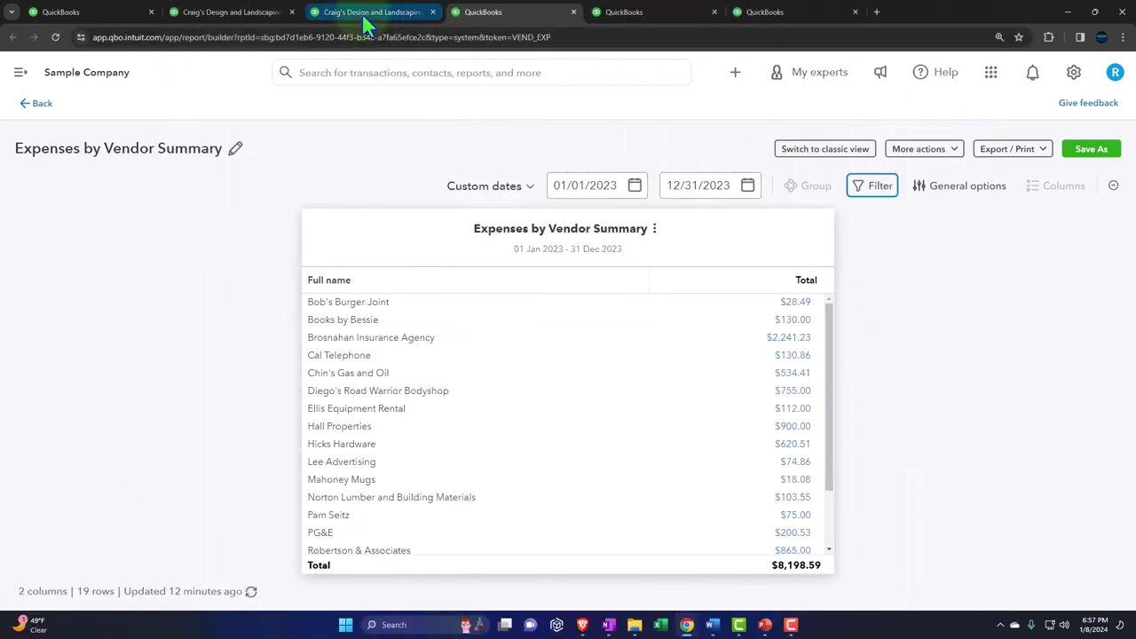
Collapse the Income section of the 2023 Profit and Loss report and review the cost of goods sold and expense accounts.
{"action": "left_click", "coordinate": [359, 12]}
{"action": "scroll", "coordinate": [302, 357], "scroll_direction": "up", "scroll_amount": 5}
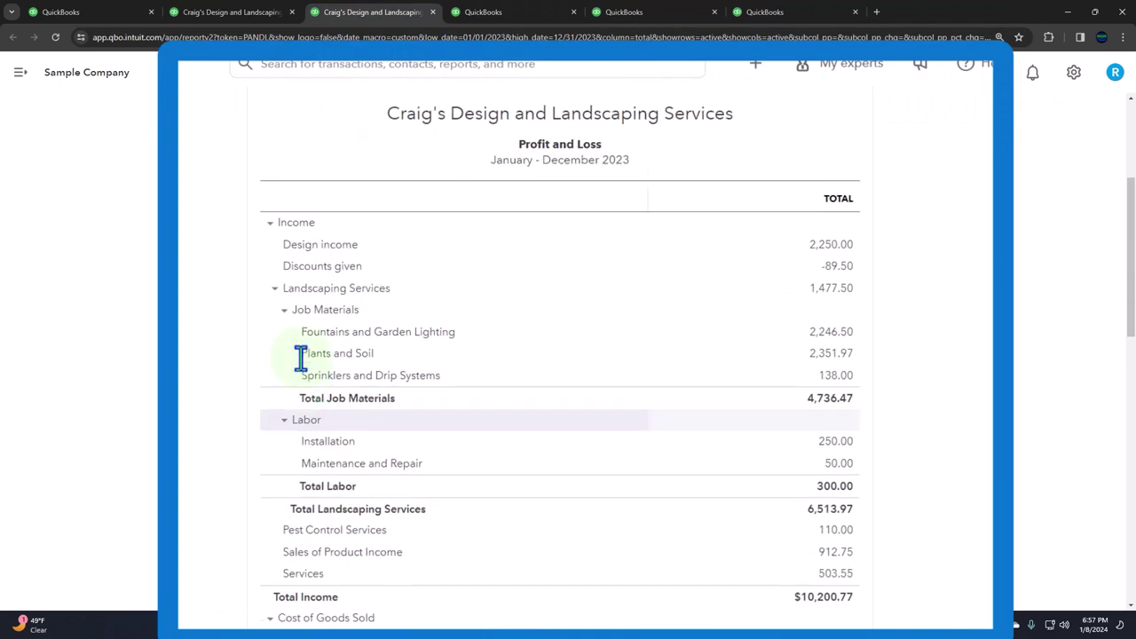
{"action": "left_click", "coordinate": [267, 224]}
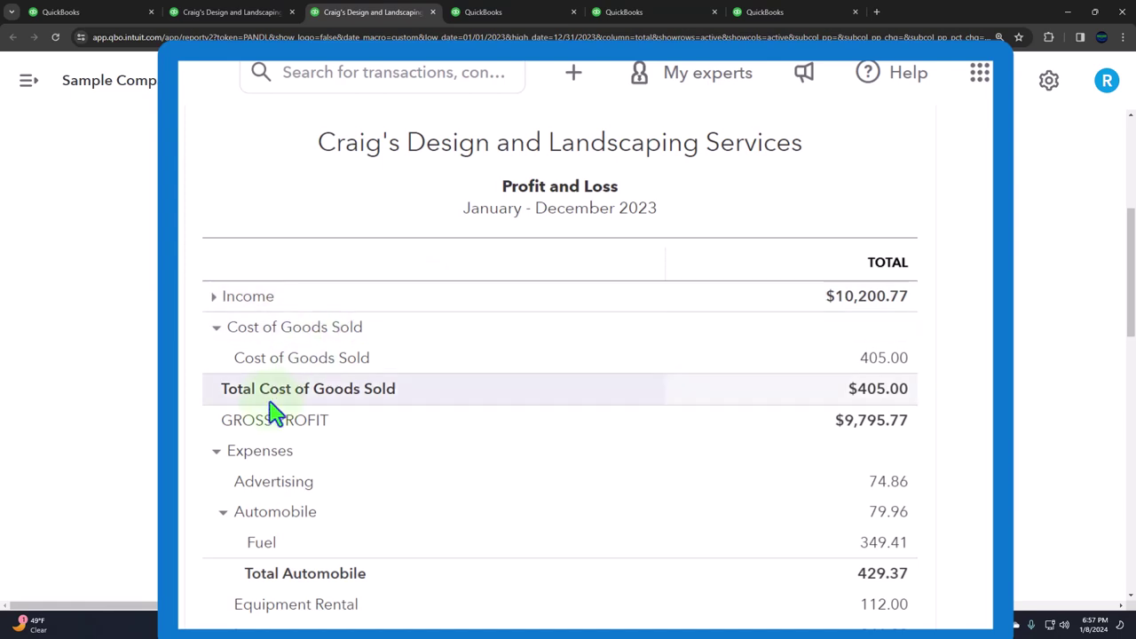
{"action": "scroll", "coordinate": [274, 408], "scroll_direction": "down", "scroll_amount": 2}
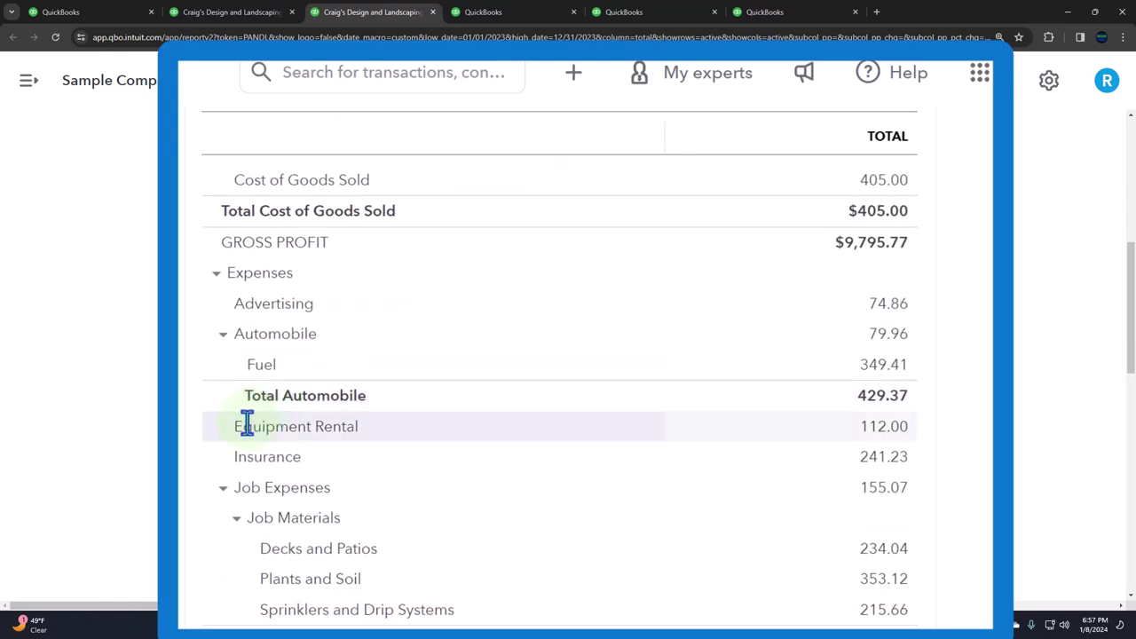
{"action": "scroll", "coordinate": [237, 426], "scroll_direction": "up", "scroll_amount": 1}
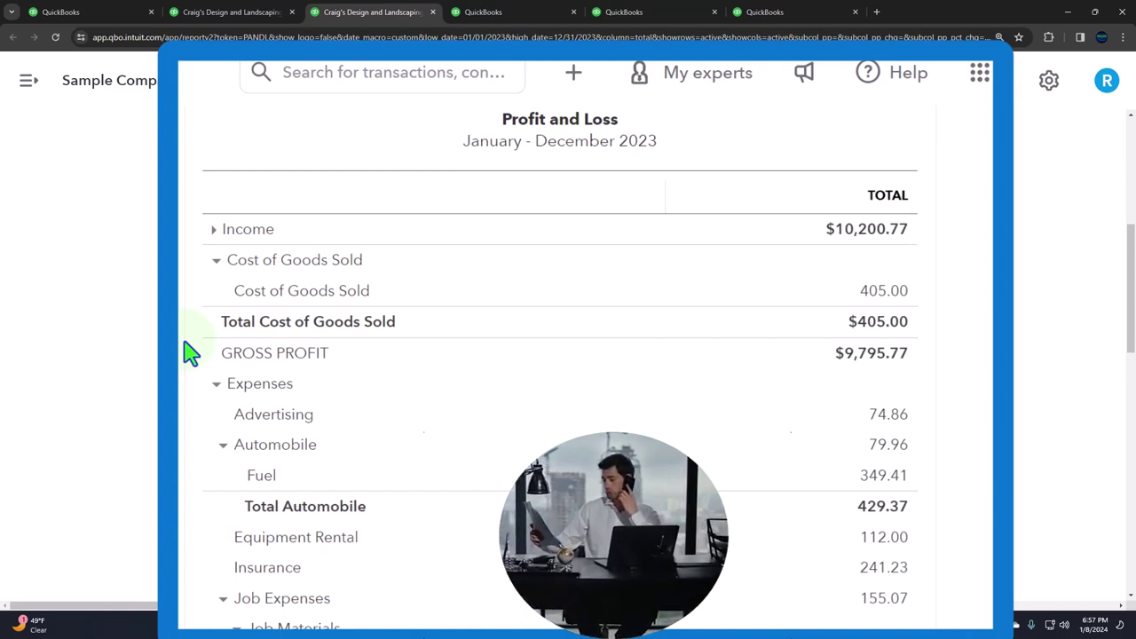
{"action": "scroll", "coordinate": [191, 353], "scroll_direction": "down", "scroll_amount": 2}
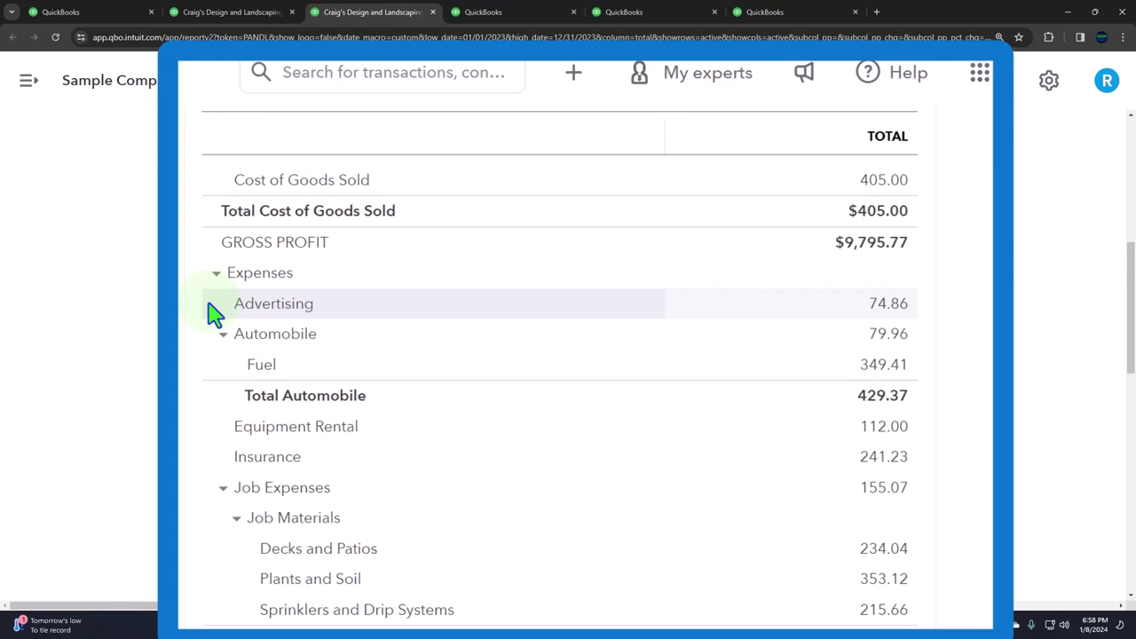
From the Reports list tab, open Bank transactions, hide the navigation menu and dismiss the bank connection introduction.
{"action": "left_click", "coordinate": [78, 11]}
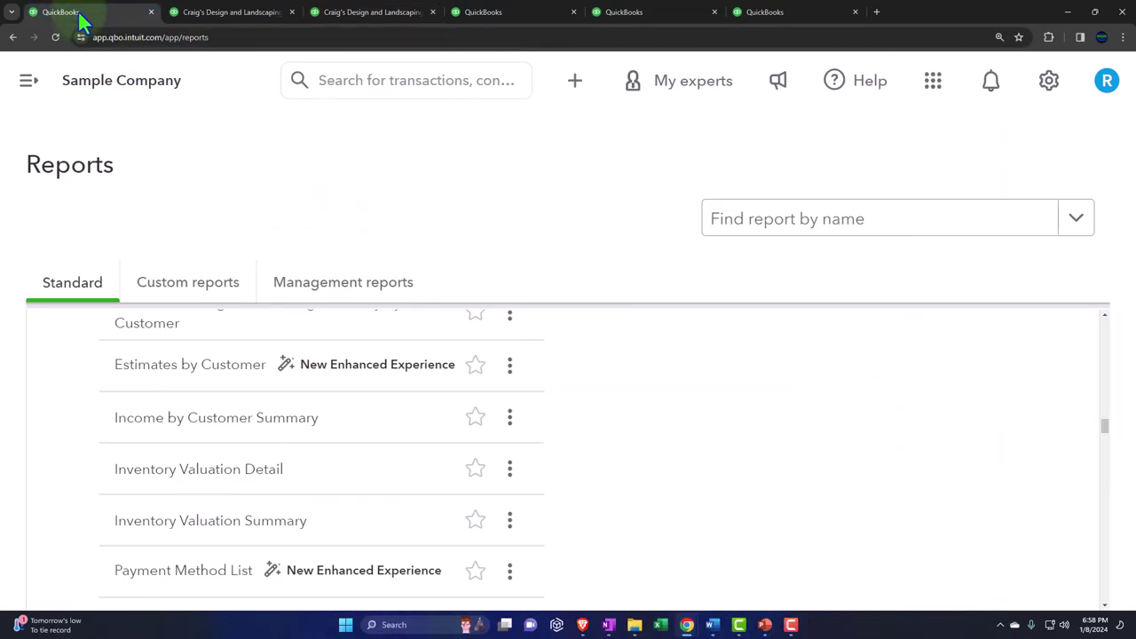
{"action": "key", "text": "ctrl+minus"}
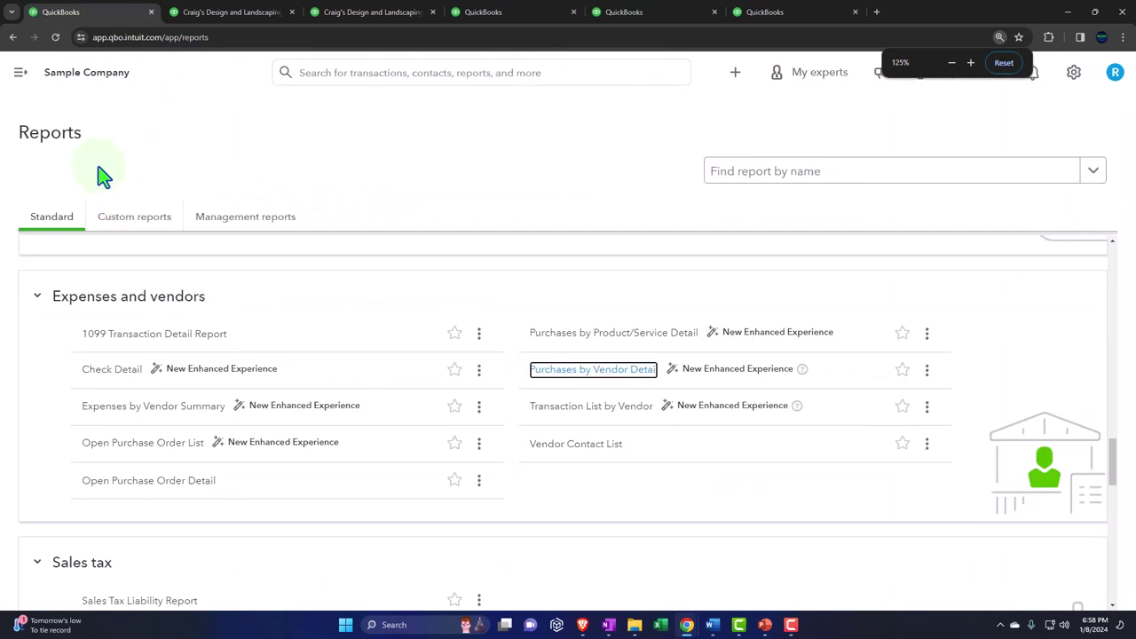
{"action": "left_click", "coordinate": [19, 75]}
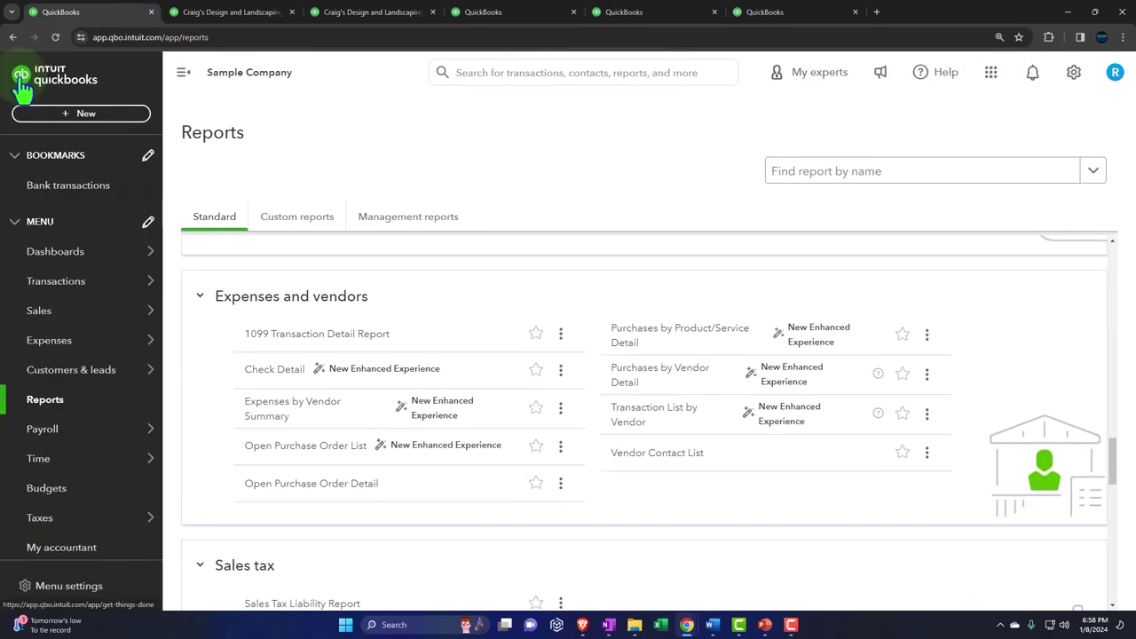
{"action": "mouse_move", "coordinate": [49, 289]}
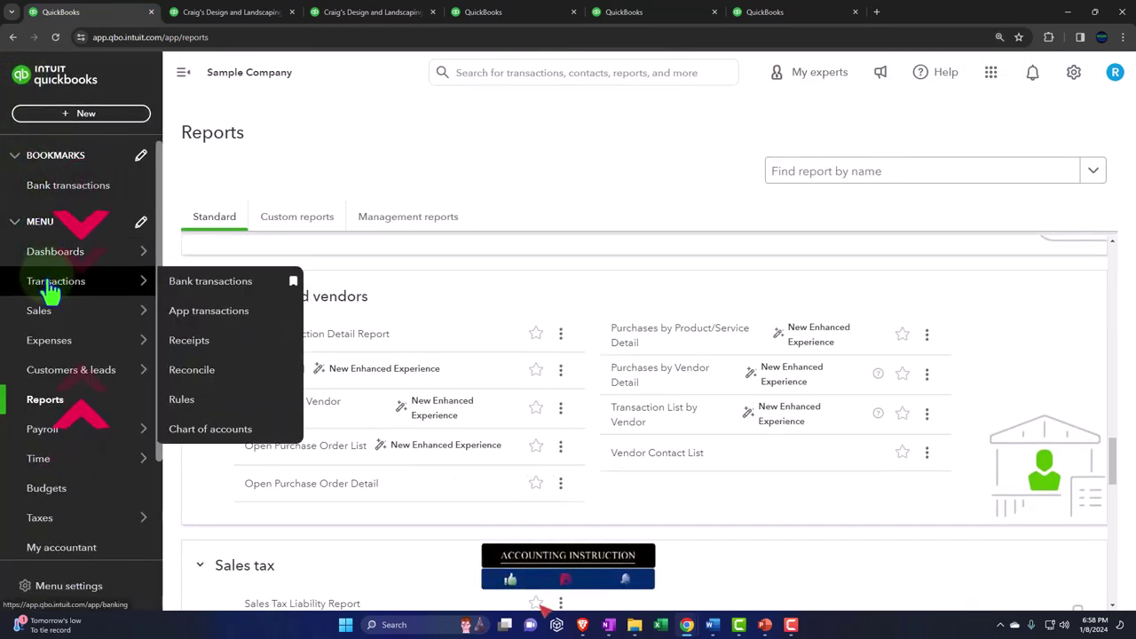
{"action": "left_click", "coordinate": [200, 286]}
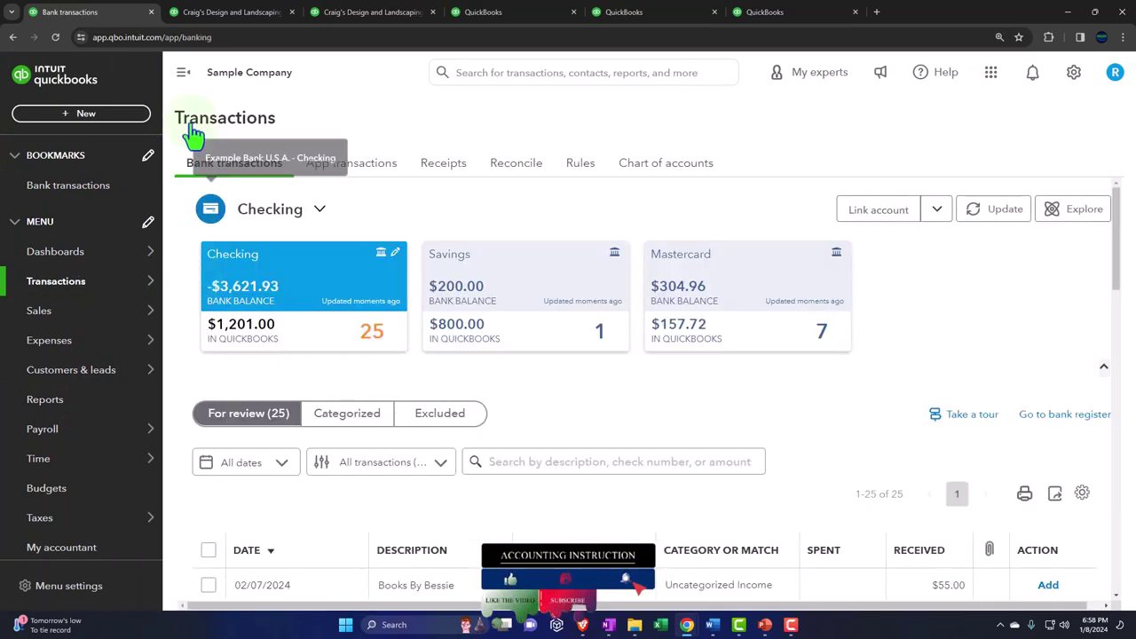
{"action": "left_click", "coordinate": [183, 72]}
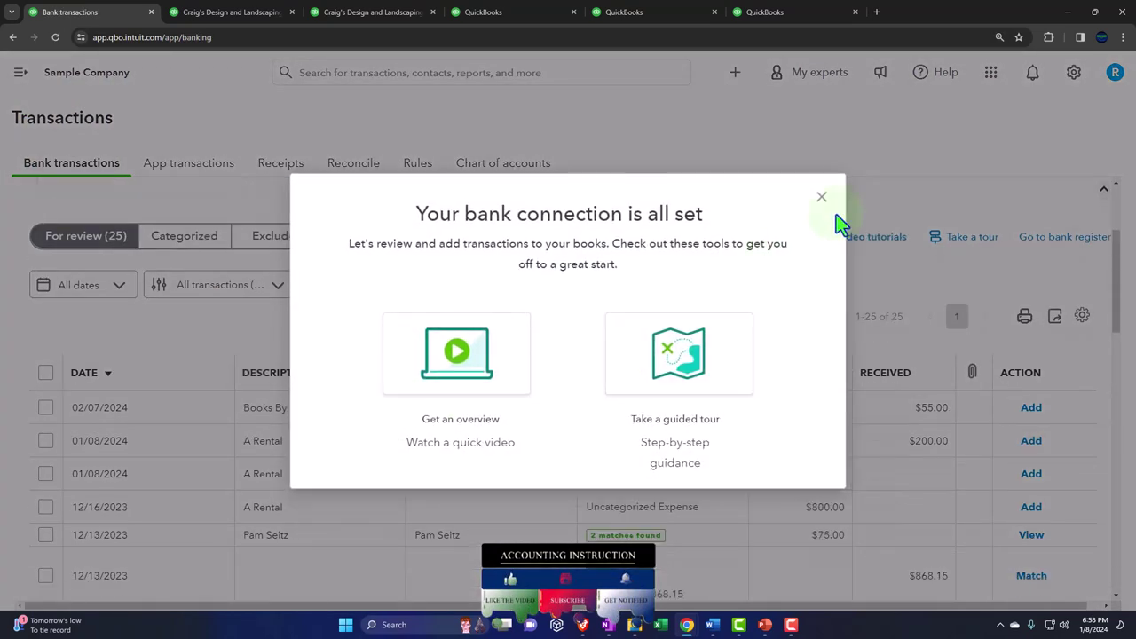
{"action": "left_click", "coordinate": [821, 201]}
Review the Checking account's bank feed transactions awaiting review, comparing their payees, categories and suggested matches.
{"action": "scroll", "coordinate": [644, 457], "scroll_direction": "down", "scroll_amount": 1}
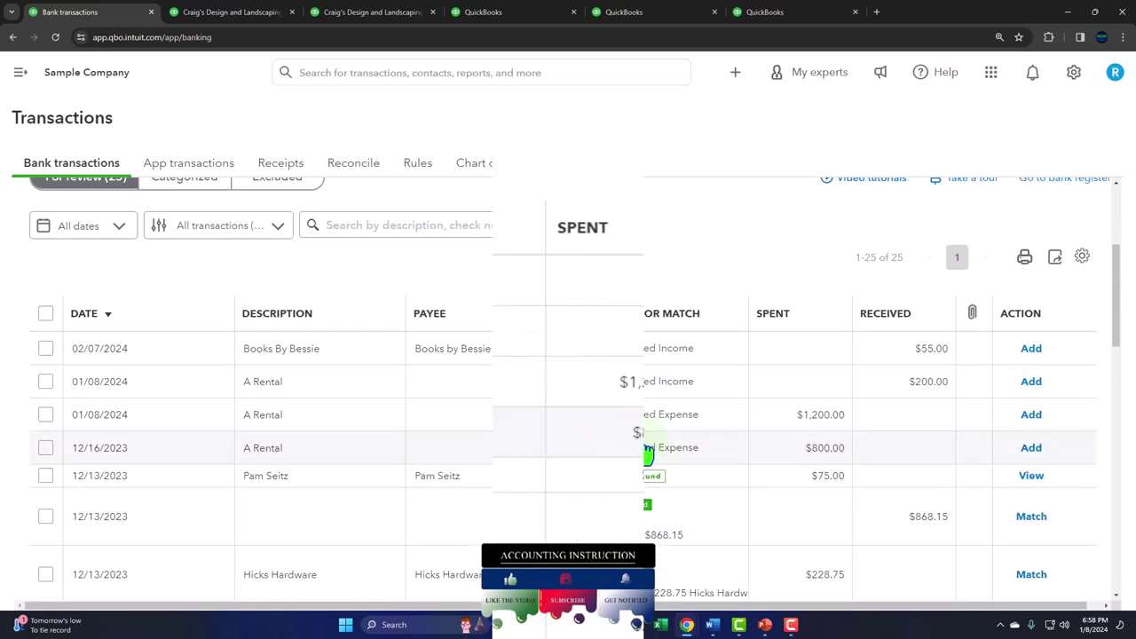
{"action": "scroll", "coordinate": [384, 428], "scroll_direction": "down", "scroll_amount": 6}
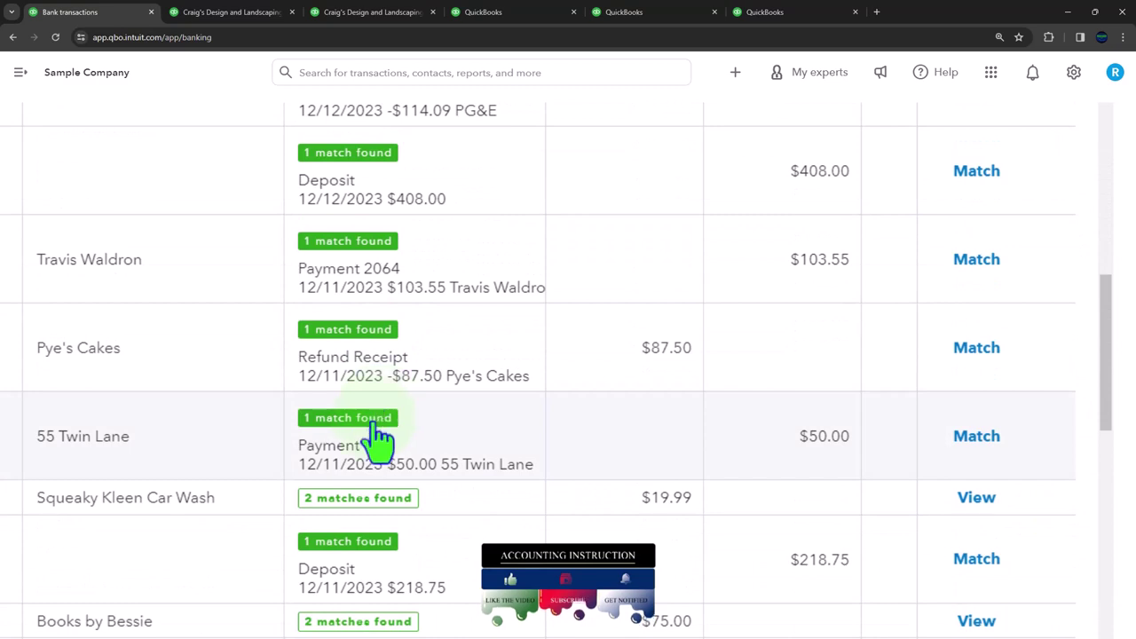
{"action": "scroll", "coordinate": [185, 470], "scroll_direction": "up", "scroll_amount": 4}
{"action": "scroll", "coordinate": [186, 470], "scroll_direction": "up", "scroll_amount": 3}
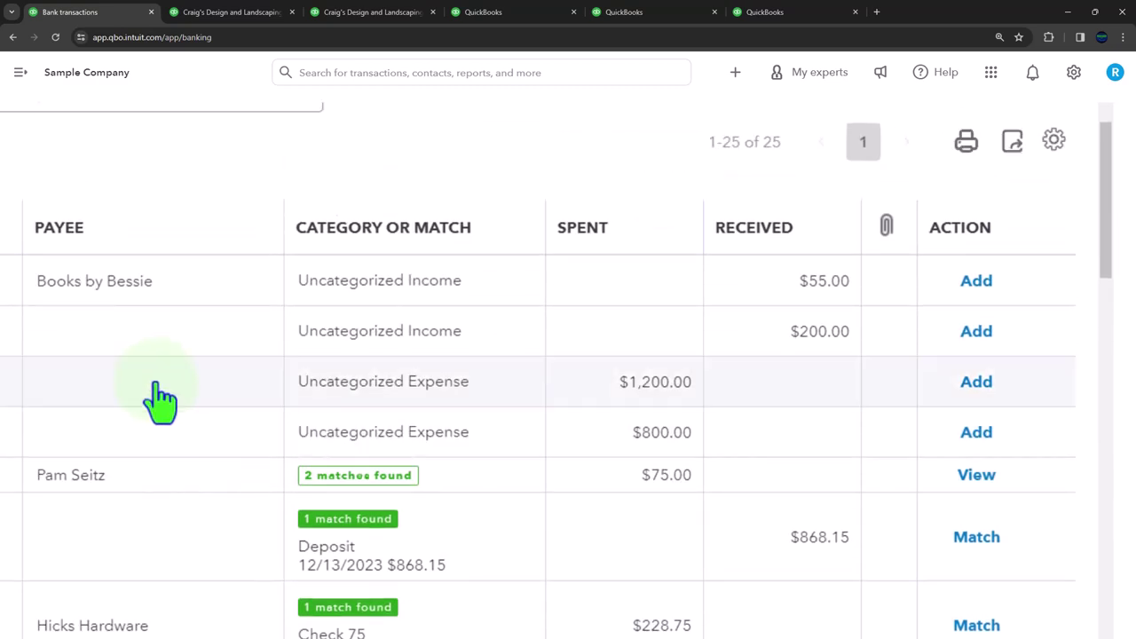
{"action": "scroll", "coordinate": [160, 401], "scroll_direction": "down", "scroll_amount": 3}
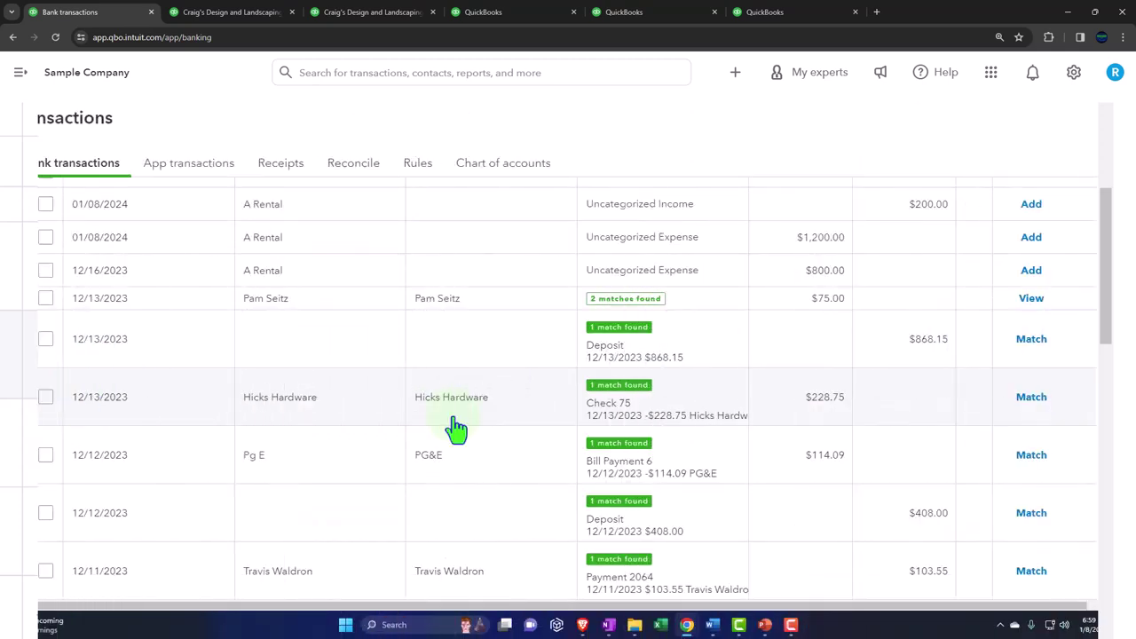
Return to the Profit and Loss report and examine the Job Expenses and Legal & Professional Fees accounts.
{"action": "left_click", "coordinate": [497, 14]}
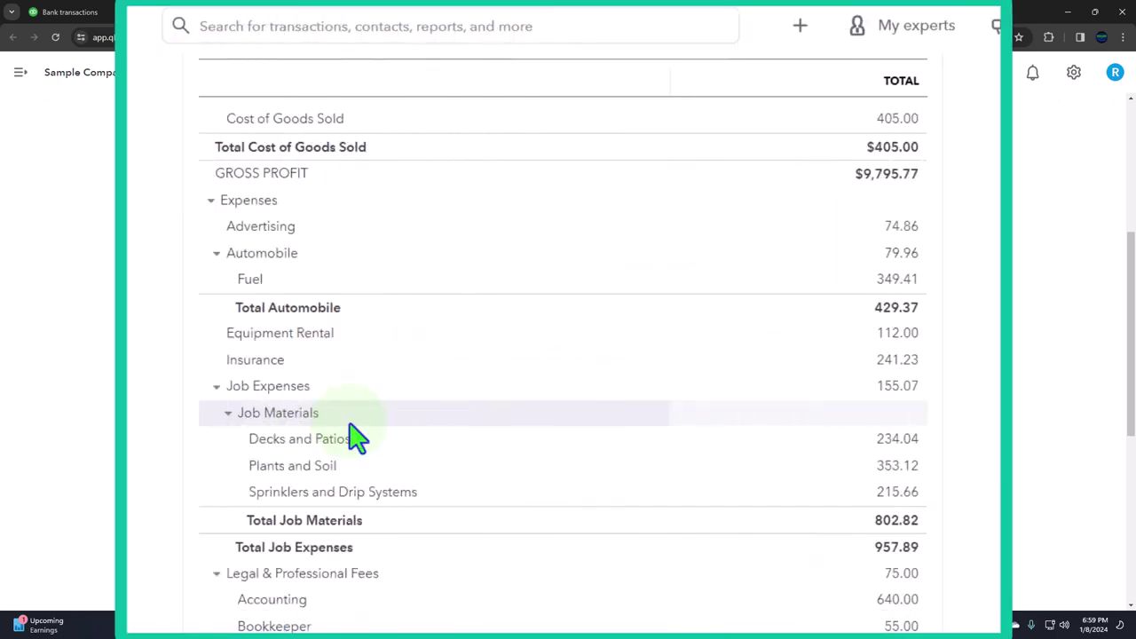
{"action": "scroll", "coordinate": [412, 371], "scroll_direction": "down", "scroll_amount": 2}
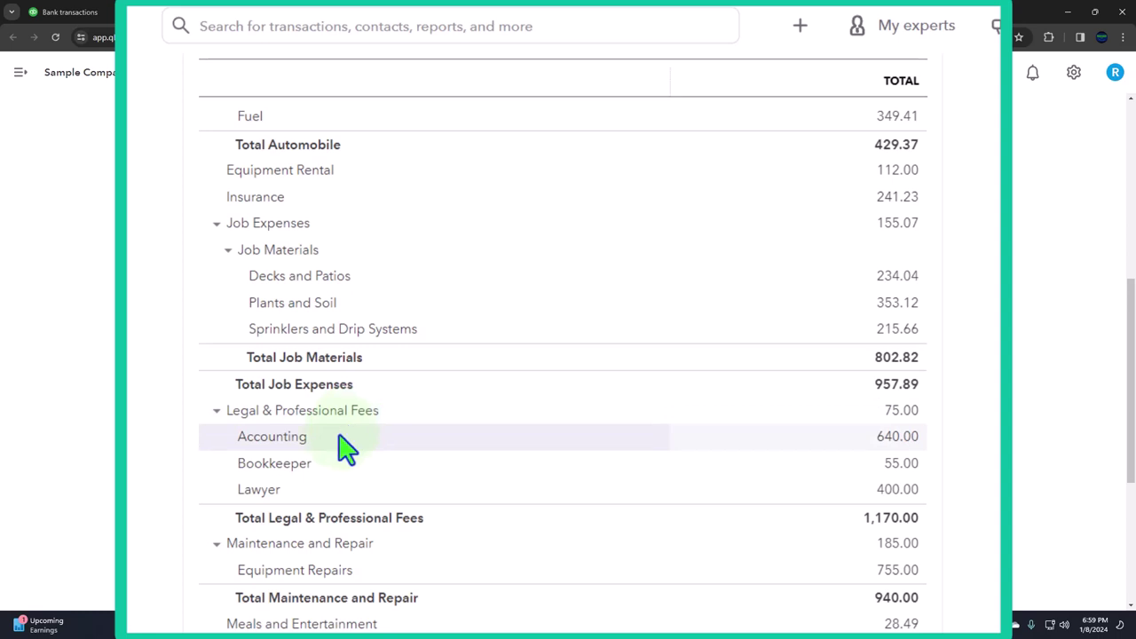
{"action": "scroll", "coordinate": [328, 448], "scroll_direction": "up", "scroll_amount": 1}
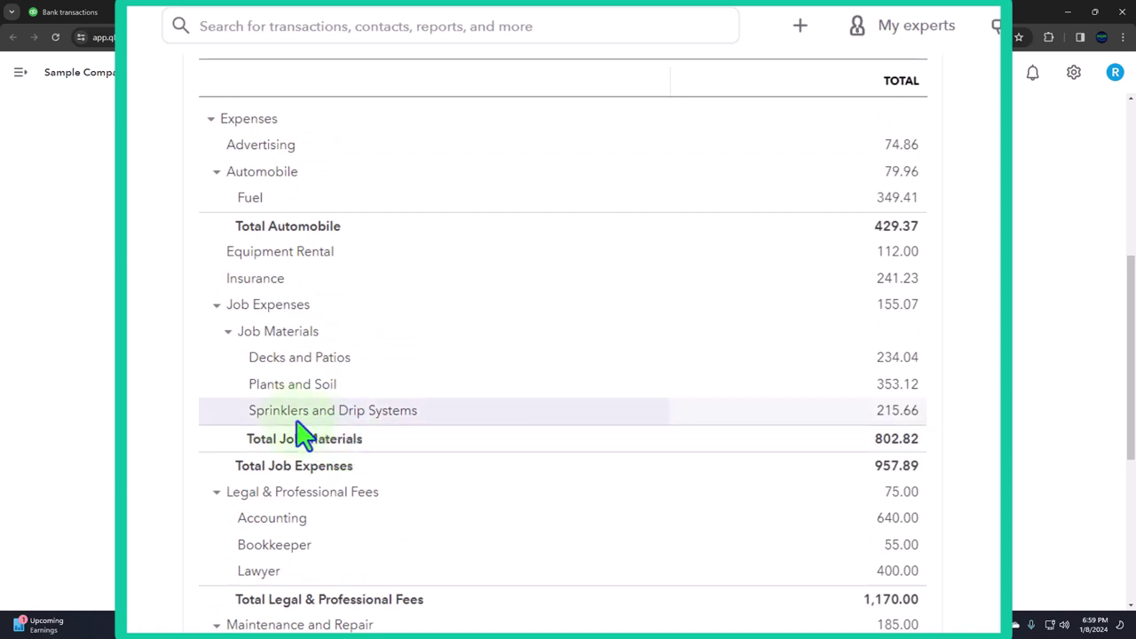
Review the Profit and Loss report's cost of goods sold, automobile and job materials accounts.
{"action": "scroll", "coordinate": [299, 432], "scroll_direction": "up", "scroll_amount": 1}
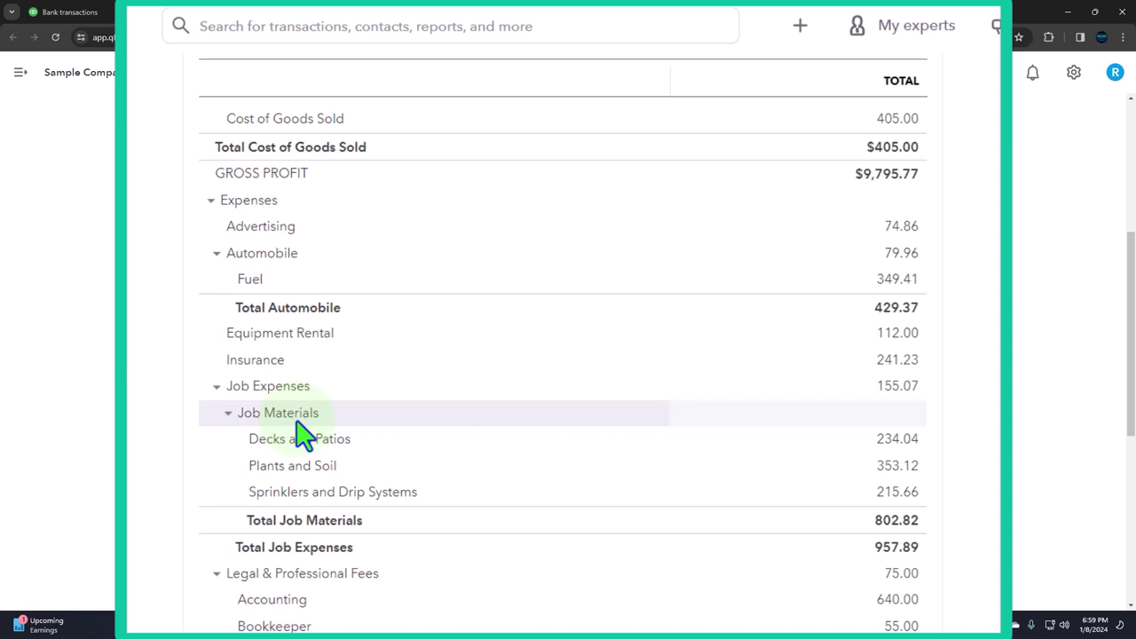
{"action": "scroll", "coordinate": [301, 435], "scroll_direction": "up", "scroll_amount": 3}
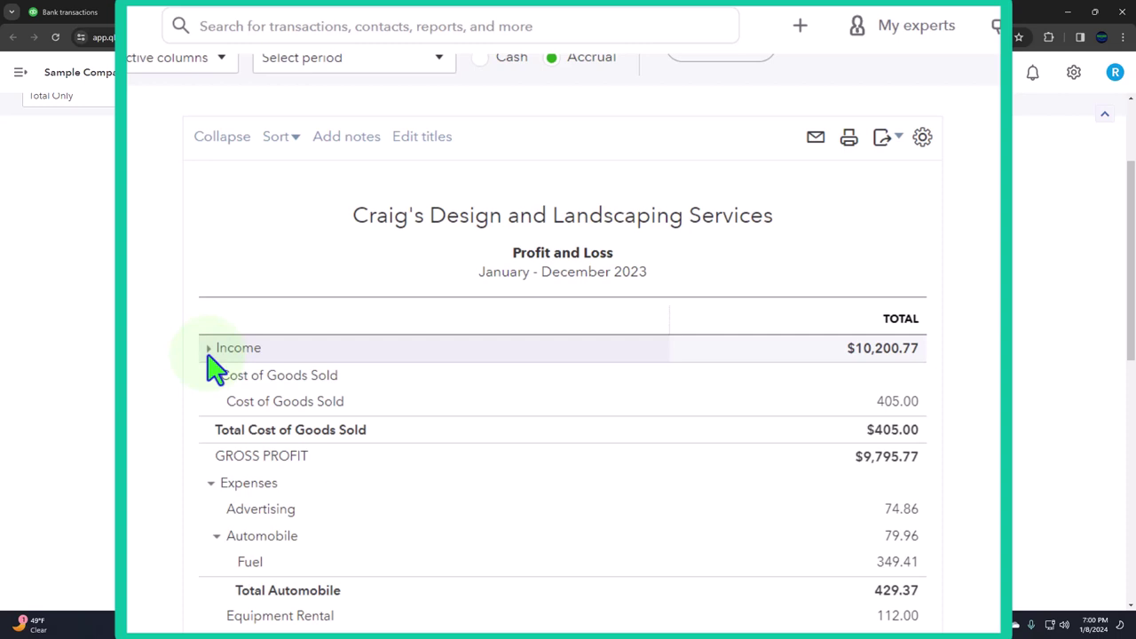
{"action": "scroll", "coordinate": [214, 366], "scroll_direction": "down", "scroll_amount": 3}
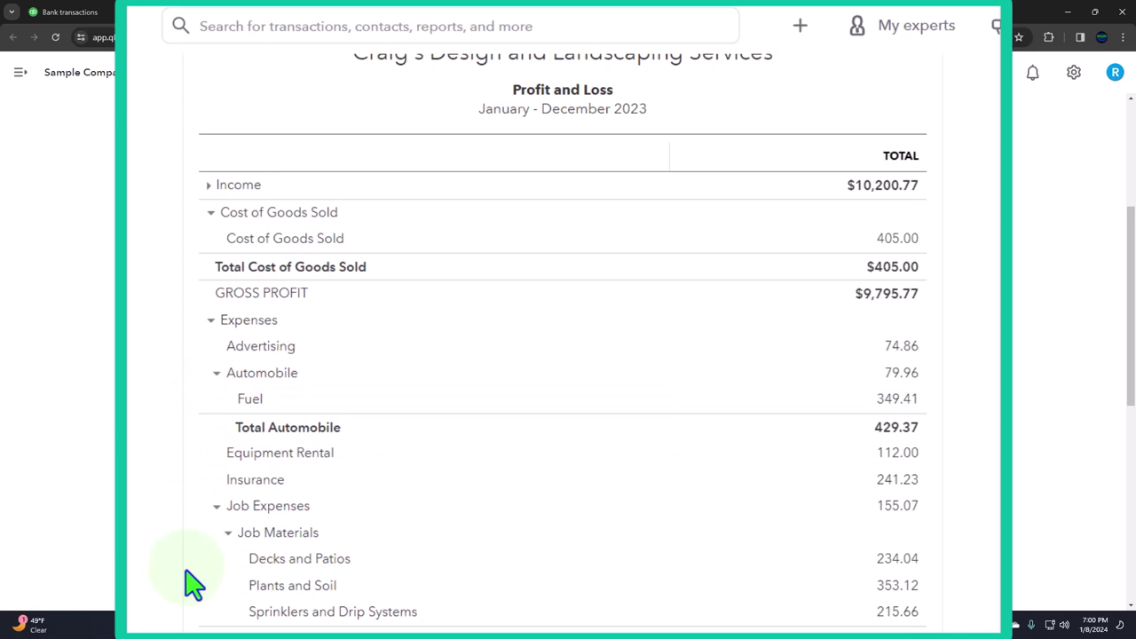
Open the Expenses by Vendor Summary report and read through its full vendor list.
{"action": "left_click", "coordinate": [524, 13]}
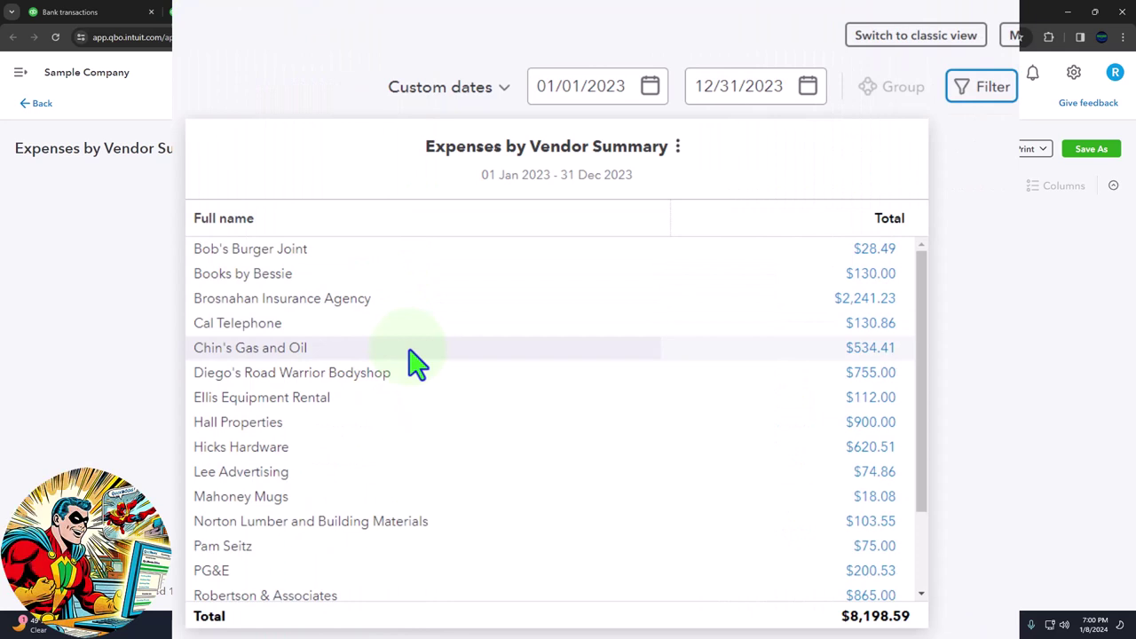
{"action": "scroll", "coordinate": [415, 361], "scroll_direction": "down", "scroll_amount": 3}
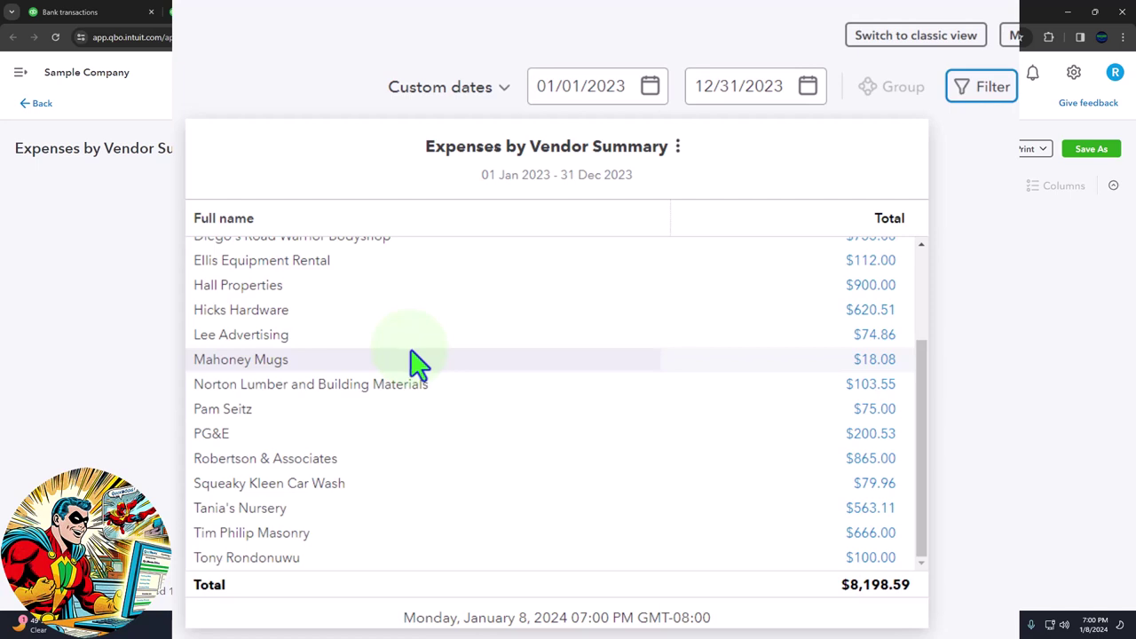
{"action": "scroll", "coordinate": [417, 362], "scroll_direction": "up", "scroll_amount": 3}
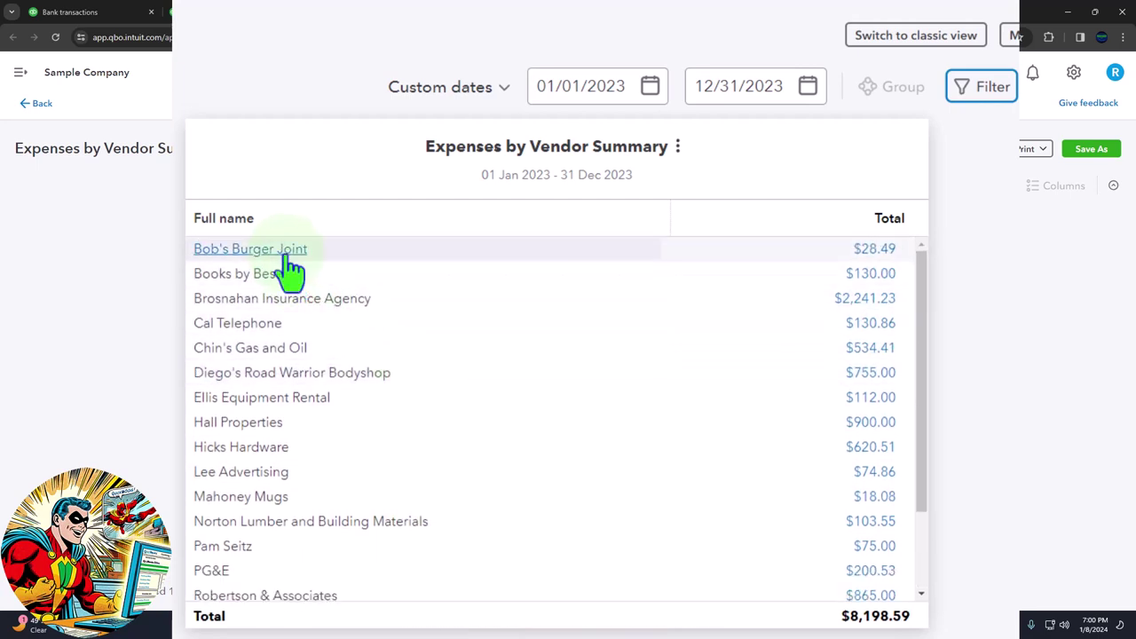
{"action": "scroll", "coordinate": [298, 306], "scroll_direction": "down", "scroll_amount": 3}
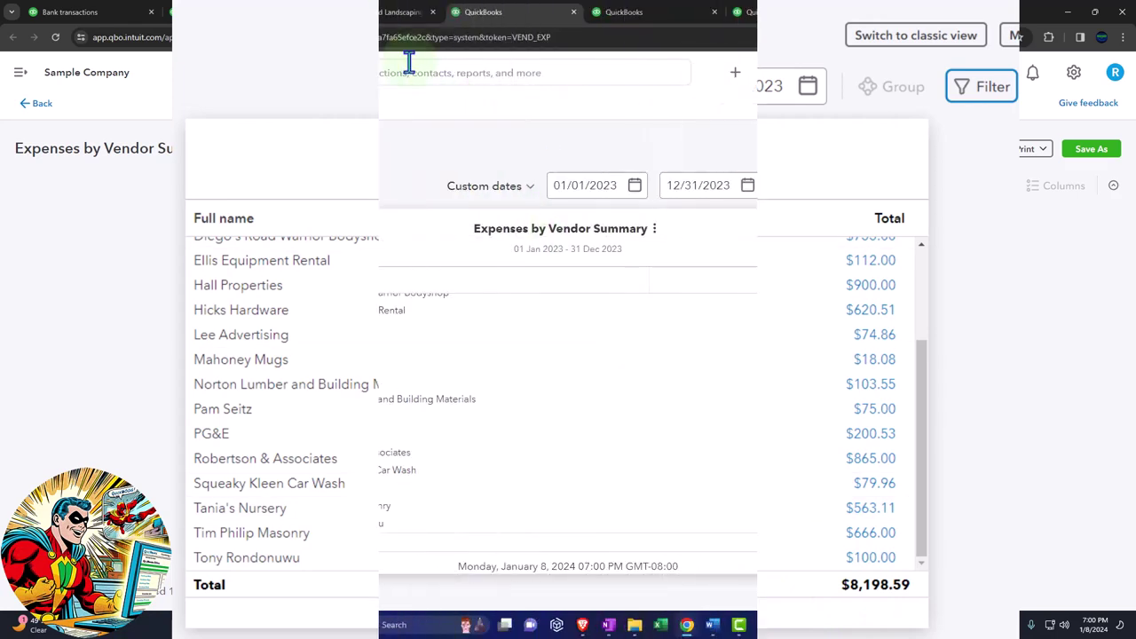
Return to the Profit and Loss report and add Expenses of 5203.31 and Other Expenses of 2916 in Calculator.
{"action": "left_click", "coordinate": [368, 12]}
{"action": "scroll", "coordinate": [392, 371], "scroll_direction": "down", "scroll_amount": 5}
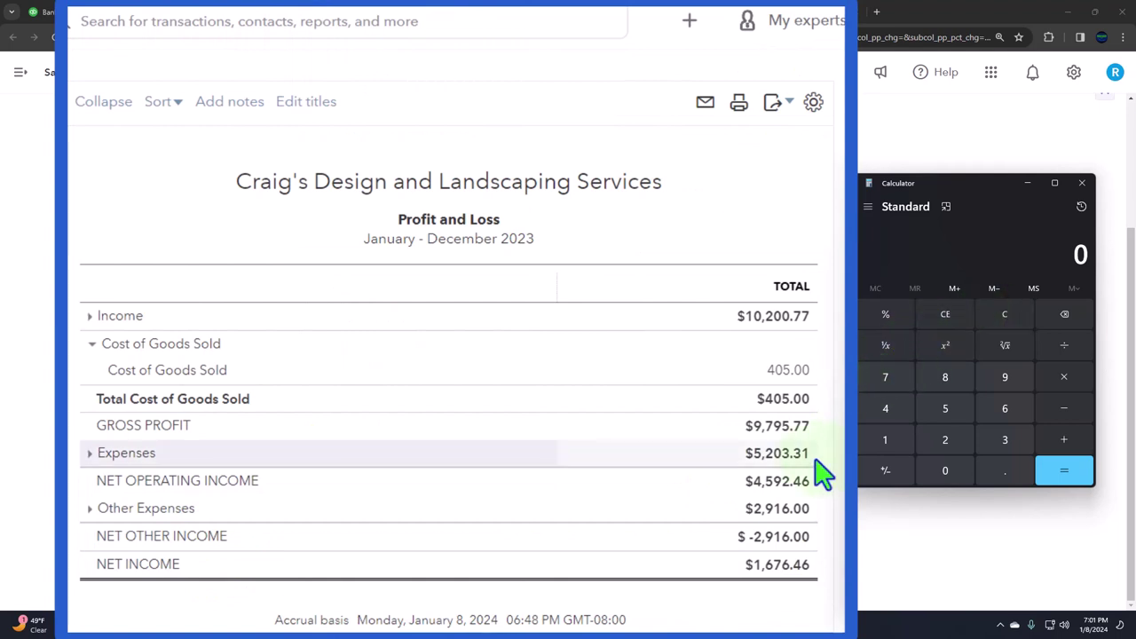
{"action": "type", "text": "5203.31"}
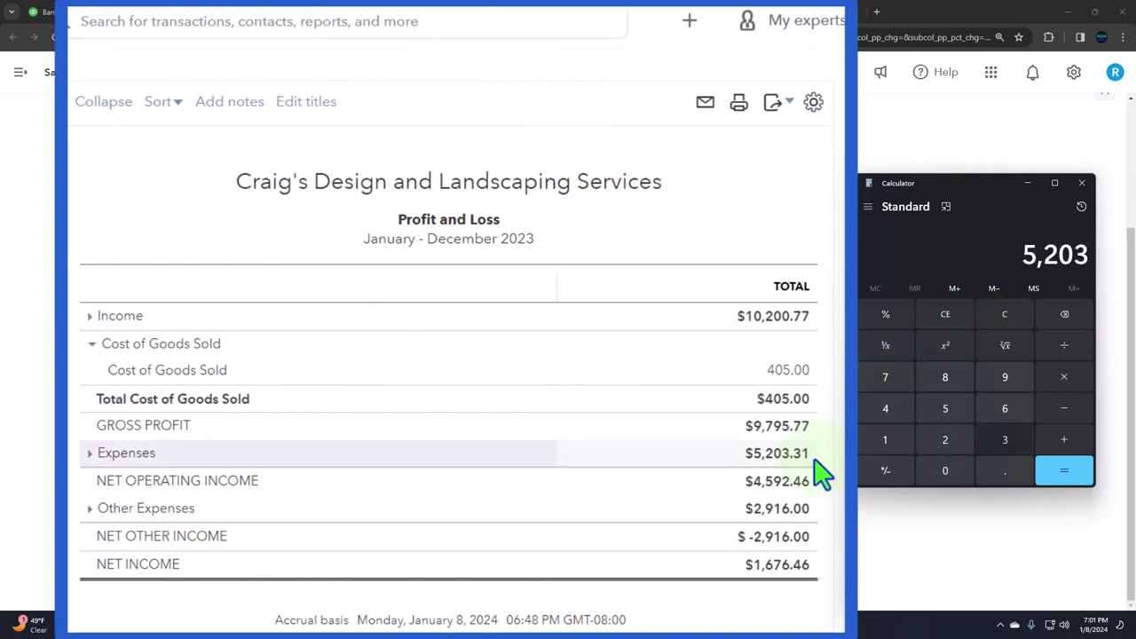
{"action": "key", "text": "plus"}
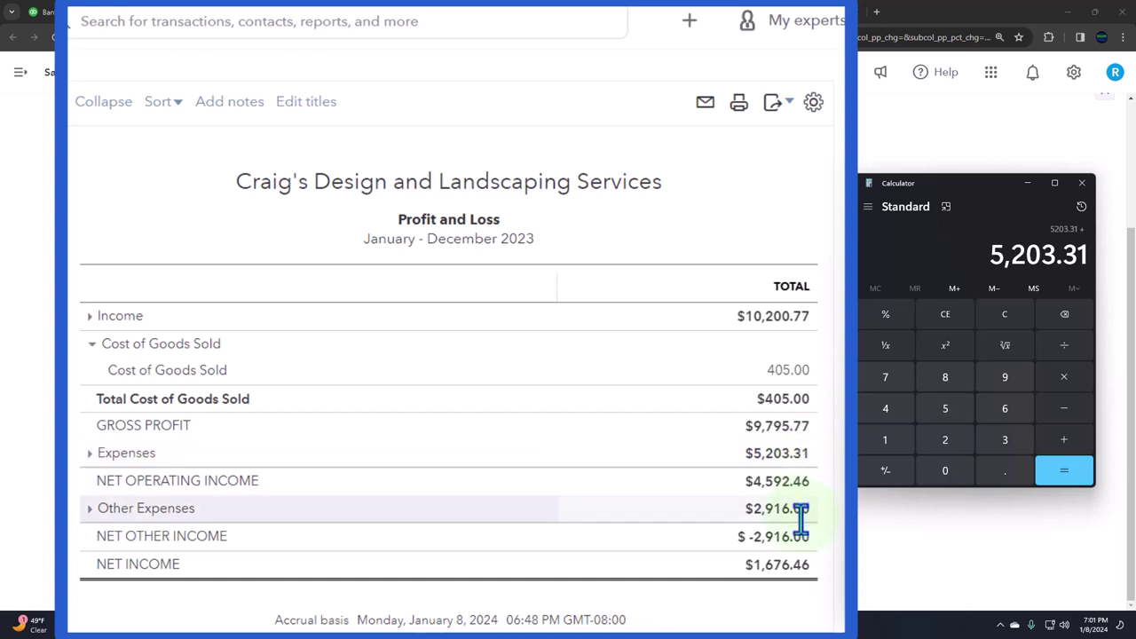
{"action": "type", "text": "2916"}
{"action": "key", "text": "Return"}
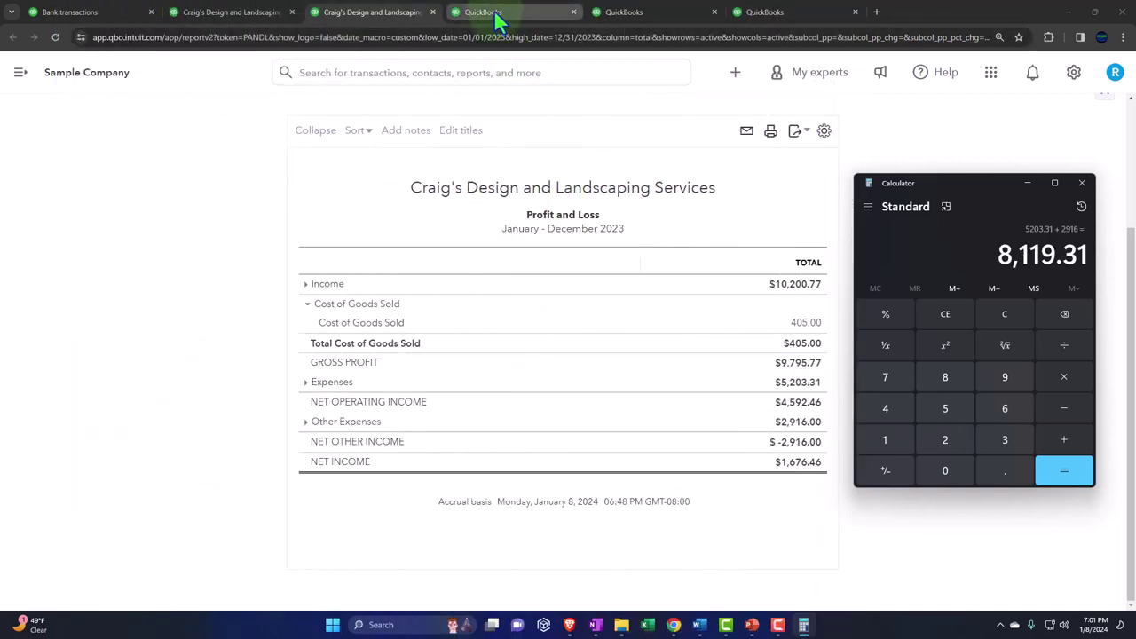
Compare the Expenses by Vendor Summary total with the sum shown in Calculator.
{"action": "left_click", "coordinate": [497, 20]}
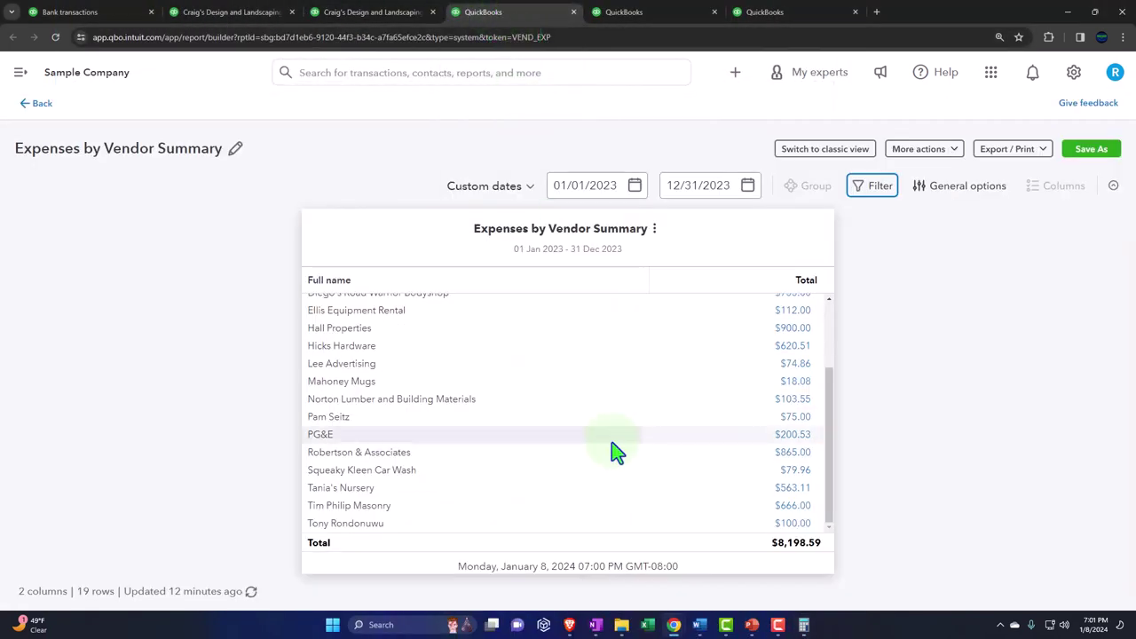
{"action": "scroll", "coordinate": [614, 457], "scroll_direction": "up", "scroll_amount": 5}
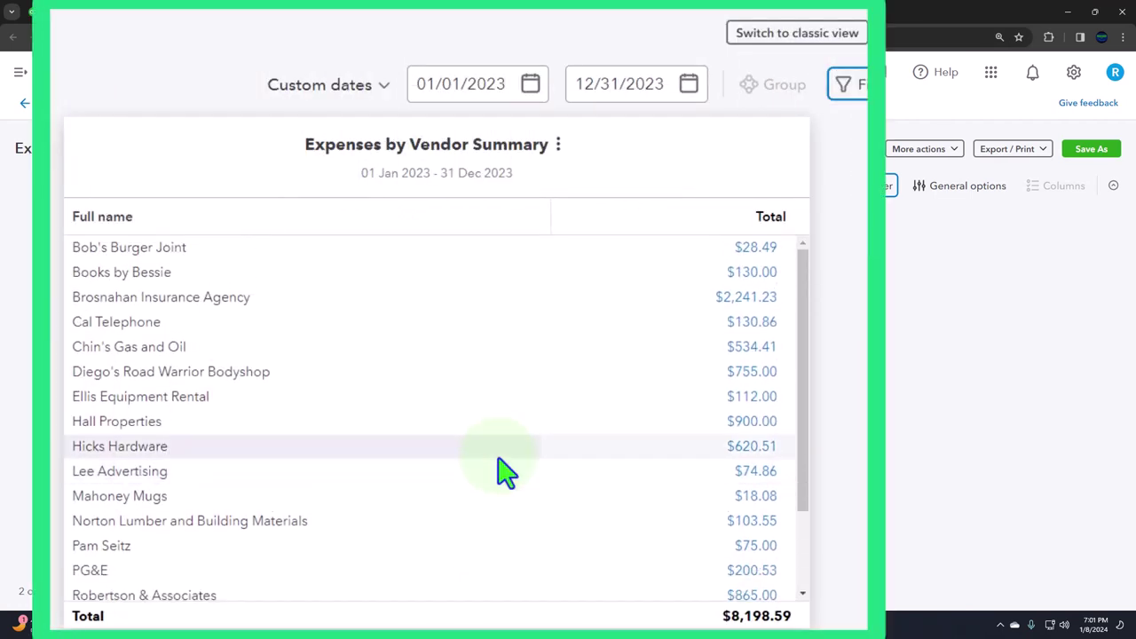
{"action": "key", "text": "alt+Tab"}
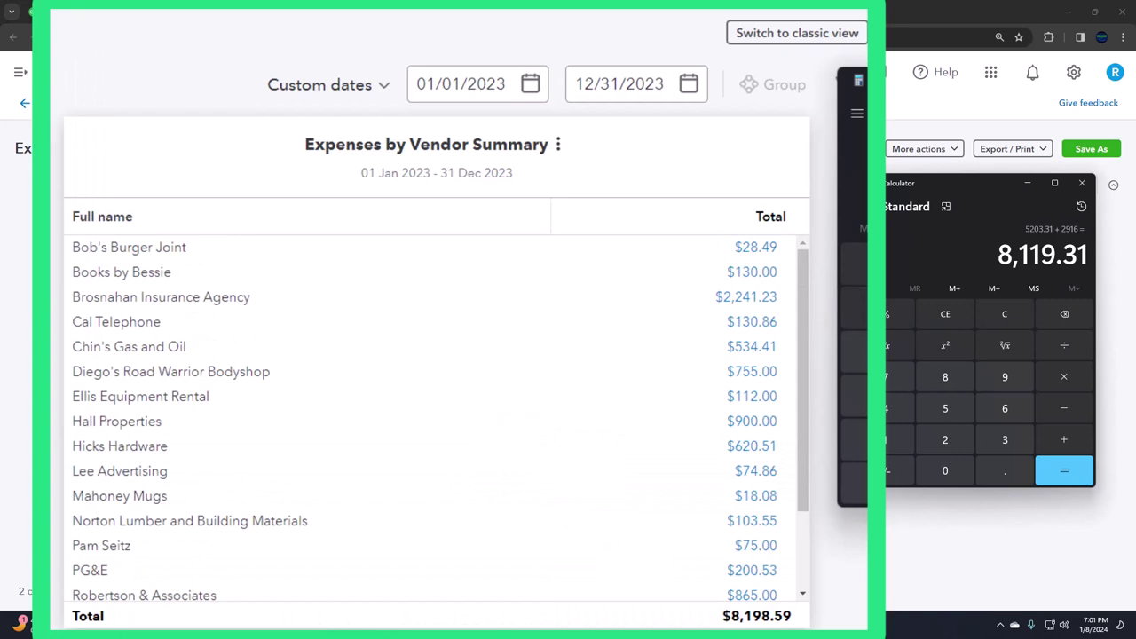
{"action": "key", "text": "alt+Tab"}
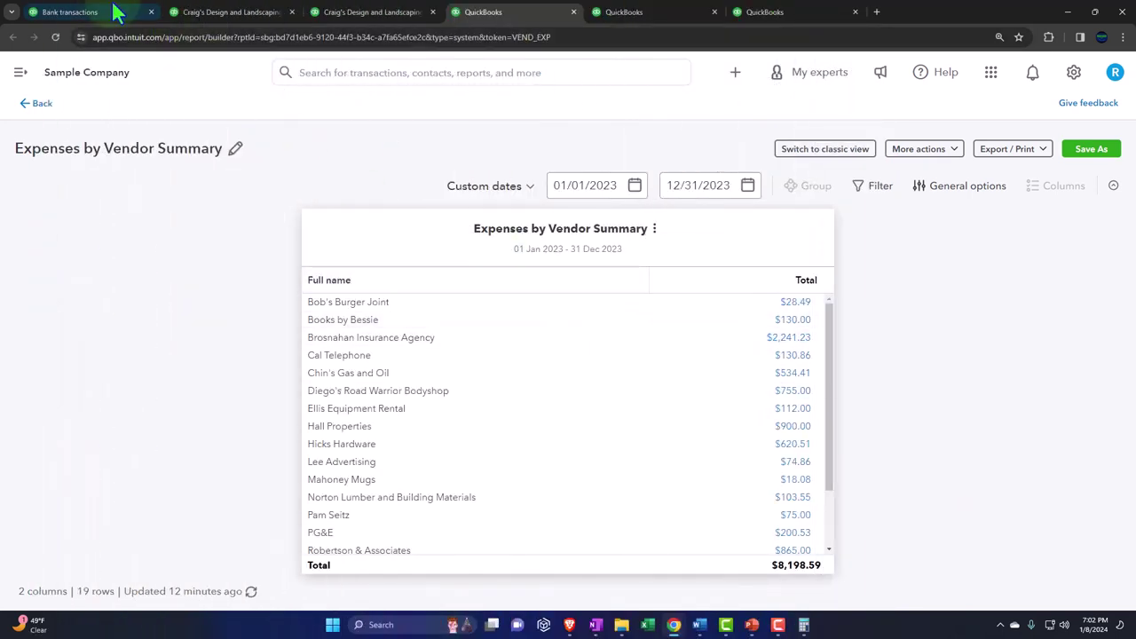
Compare the bank feed transactions with the Expenses by Vendor Summary and the Checking account's Transaction Report.
{"action": "left_click", "coordinate": [105, 12]}
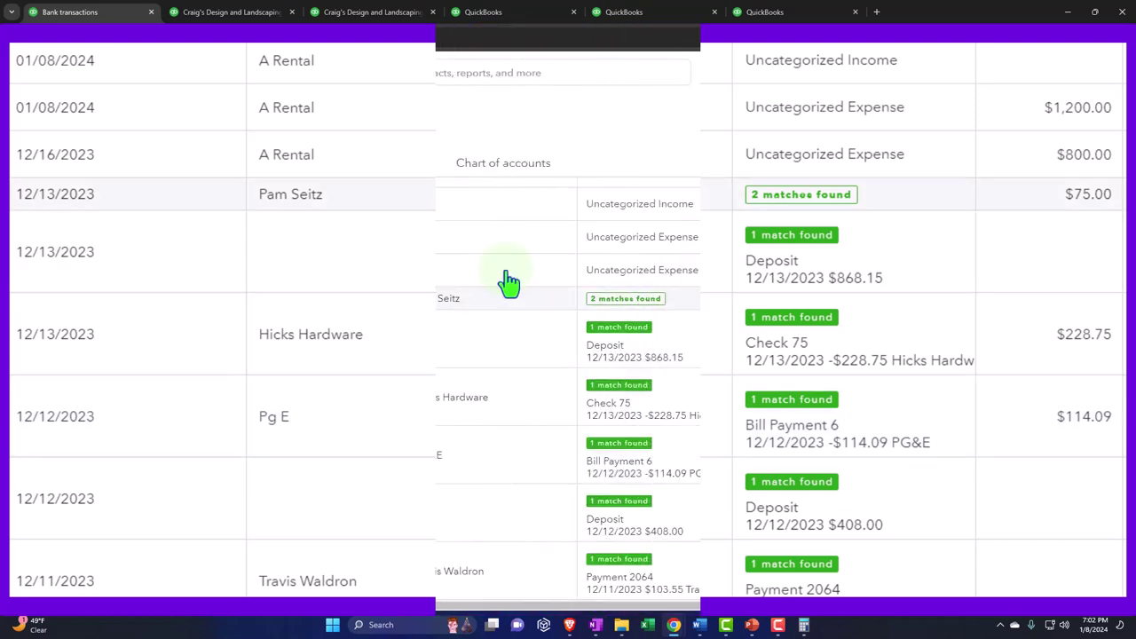
{"action": "left_click", "coordinate": [488, 13]}
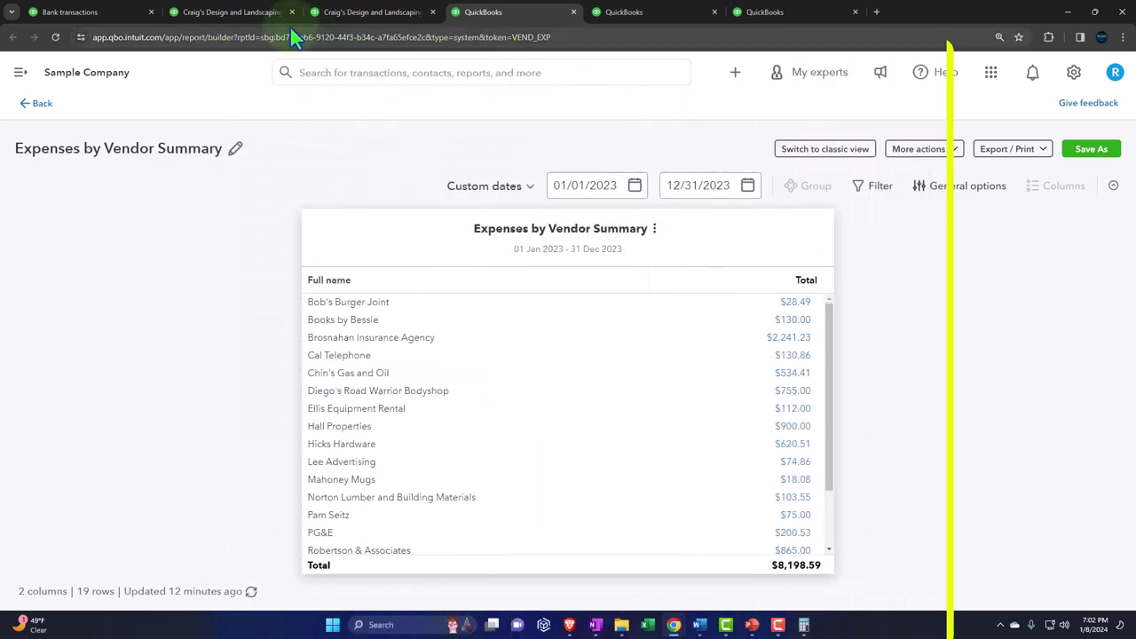
{"action": "left_click", "coordinate": [252, 15]}
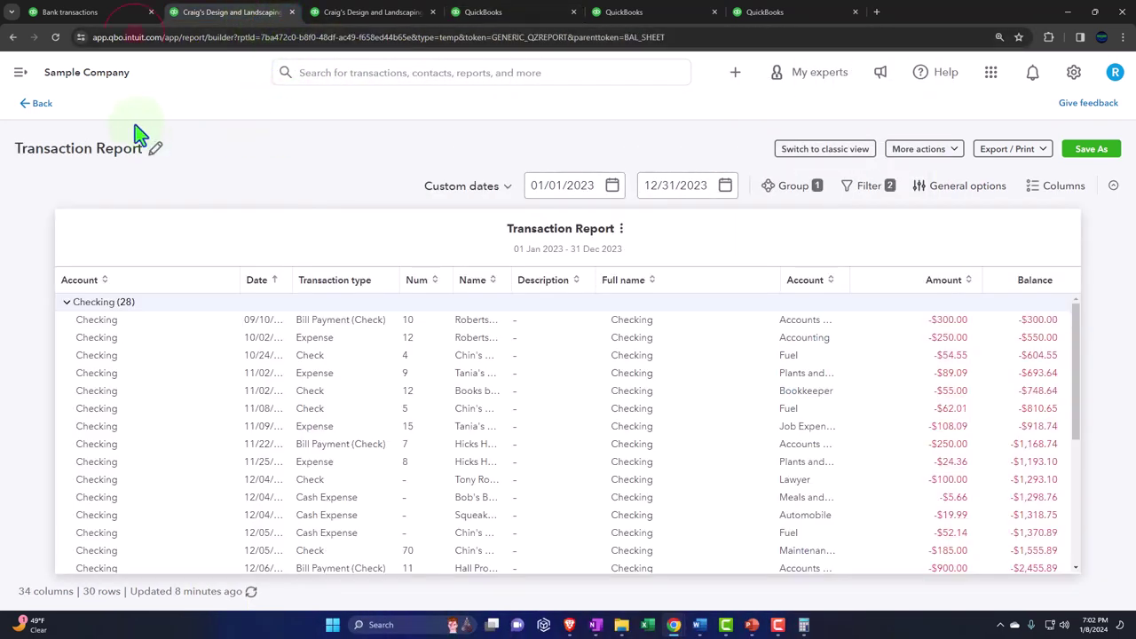
{"action": "left_click", "coordinate": [100, 12]}
{"action": "left_click", "coordinate": [257, 13]}
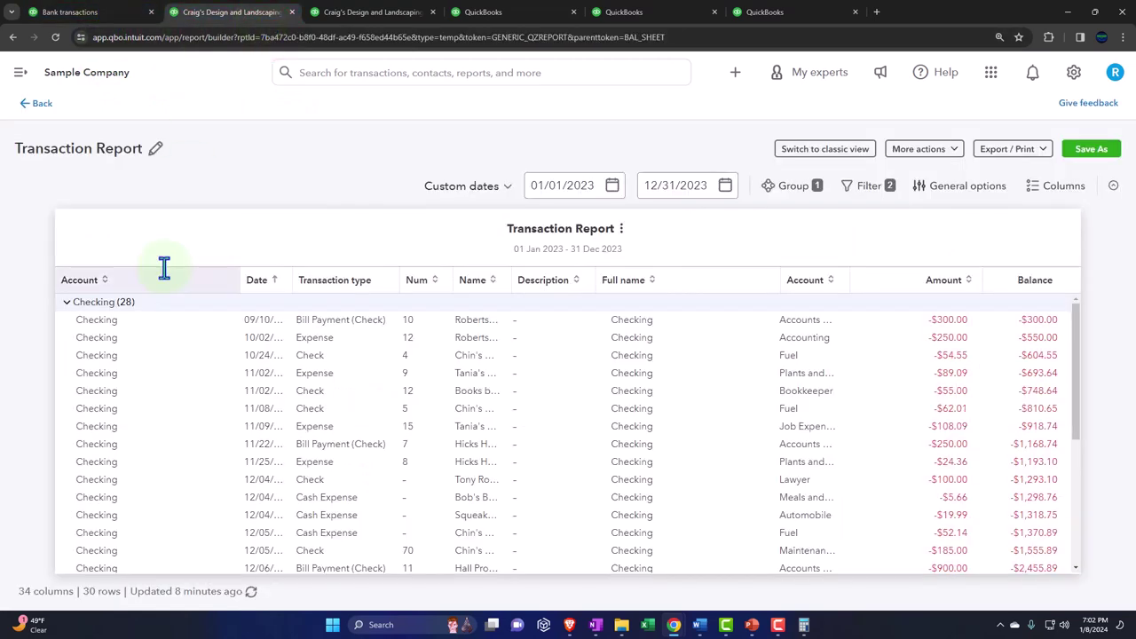
Exit the Transaction Report without saving to return to the Balance Sheet, and dismiss the feedback survey.
{"action": "left_click", "coordinate": [40, 103]}
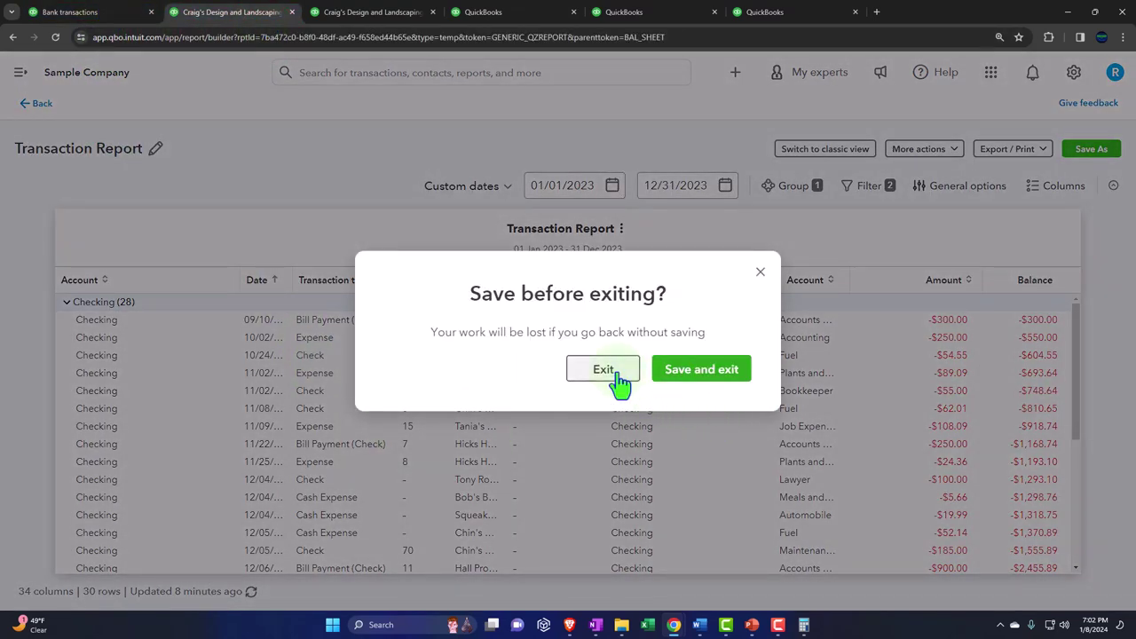
{"action": "left_click", "coordinate": [619, 374]}
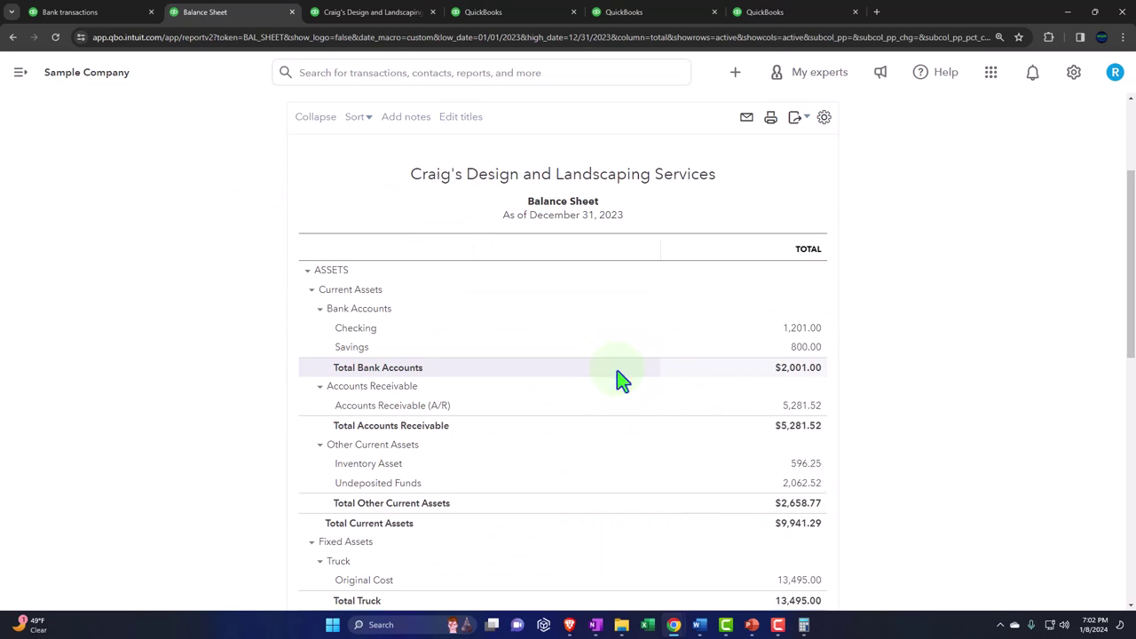
{"action": "left_click", "coordinate": [796, 355]}
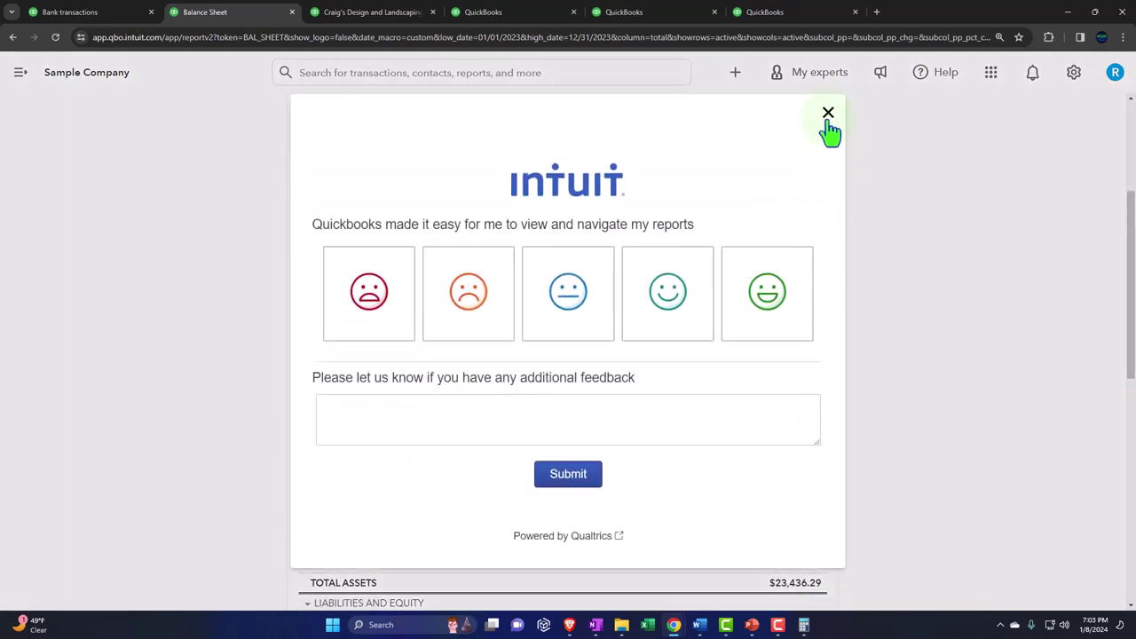
{"action": "left_click", "coordinate": [826, 115]}
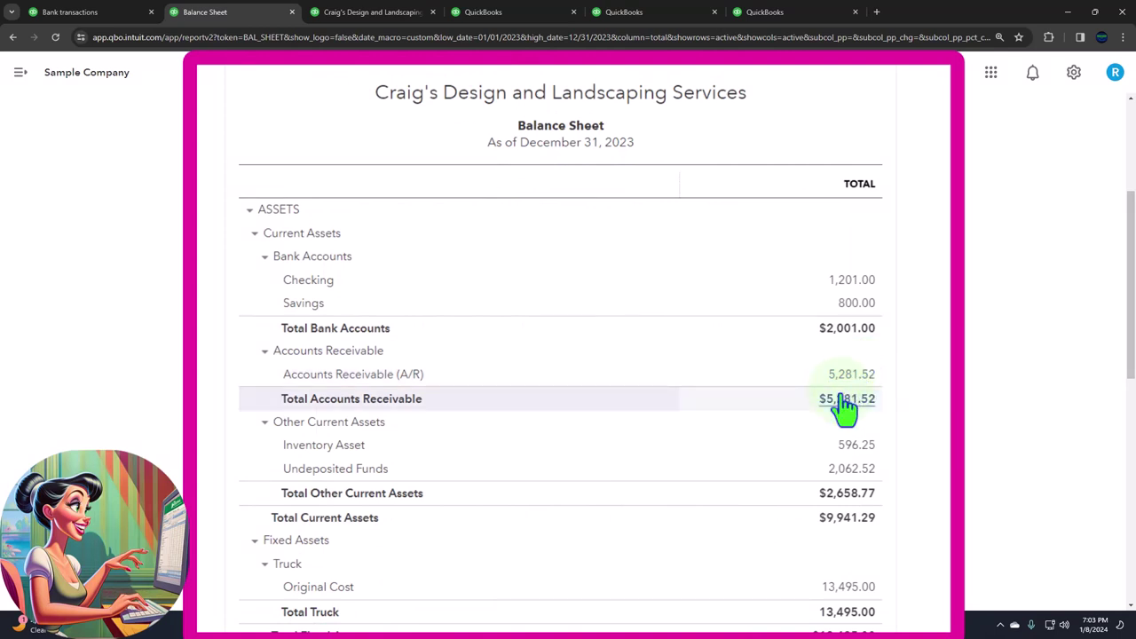
Return to Expenses by Vendor Summary and examine the vendor forms available for creating new transactions, then close the list.
{"action": "left_click", "coordinate": [515, 13]}
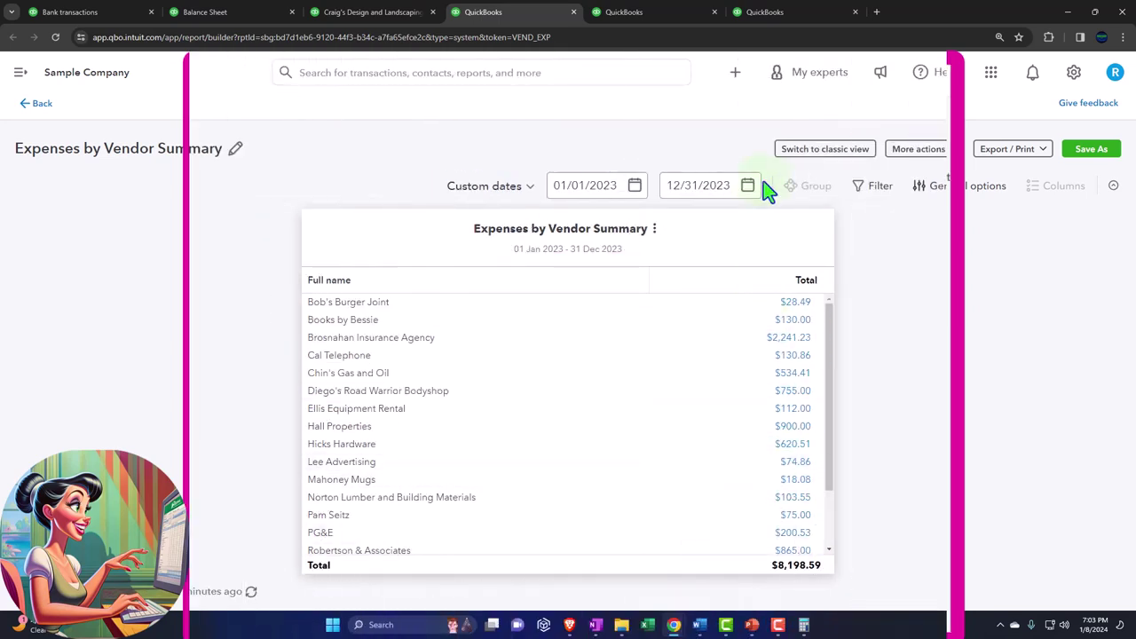
{"action": "left_click", "coordinate": [735, 73]}
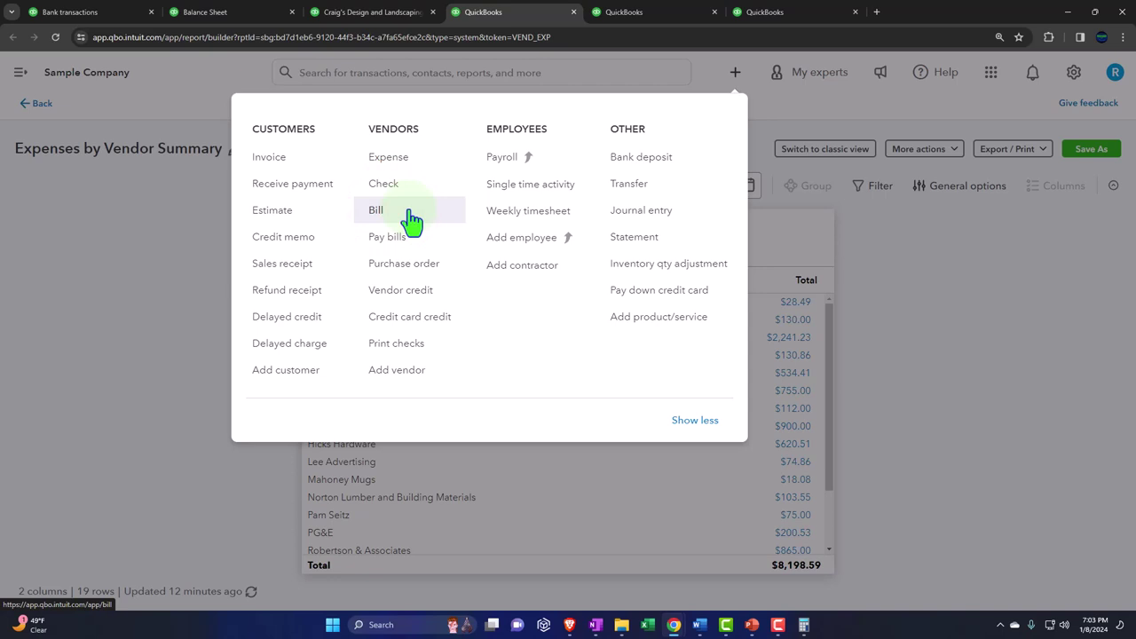
{"action": "left_click", "coordinate": [964, 375]}
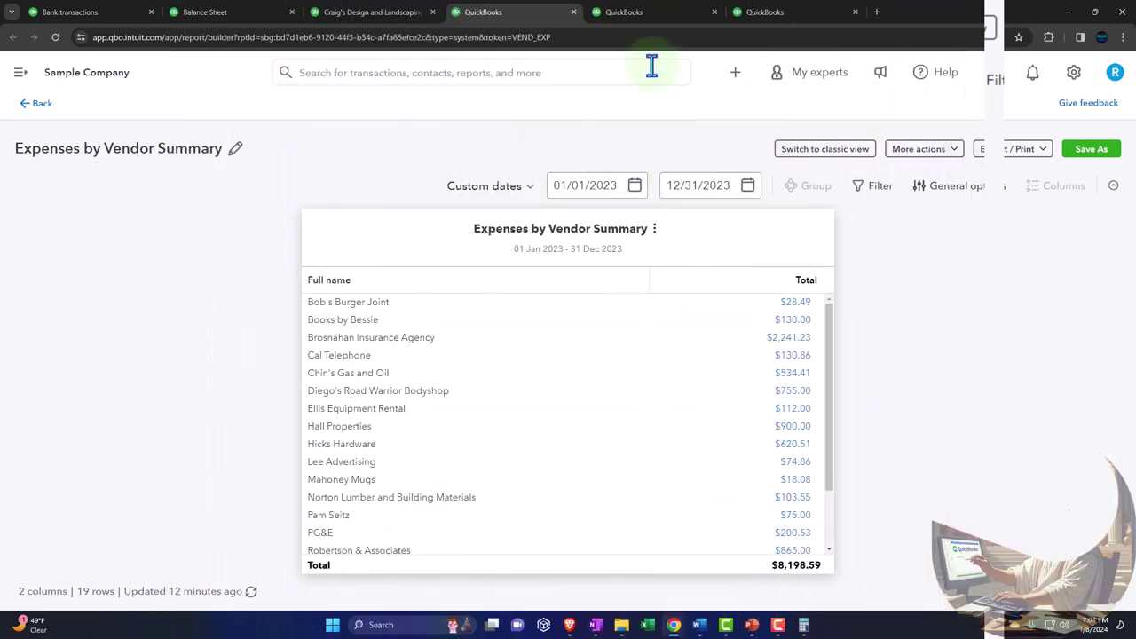
Set custom dates 01/01/2023 to 12/31/2023 for the Purchases by Product/Service Detail report and hide the navigation menu.
{"action": "left_click", "coordinate": [634, 12]}
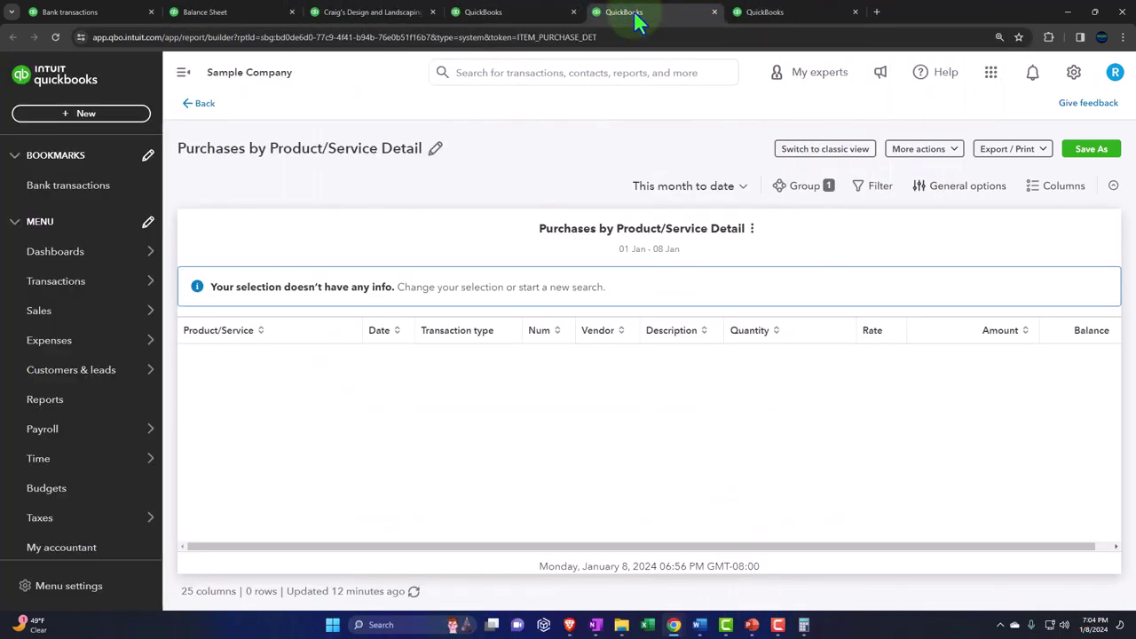
{"action": "left_click", "coordinate": [586, 410]}
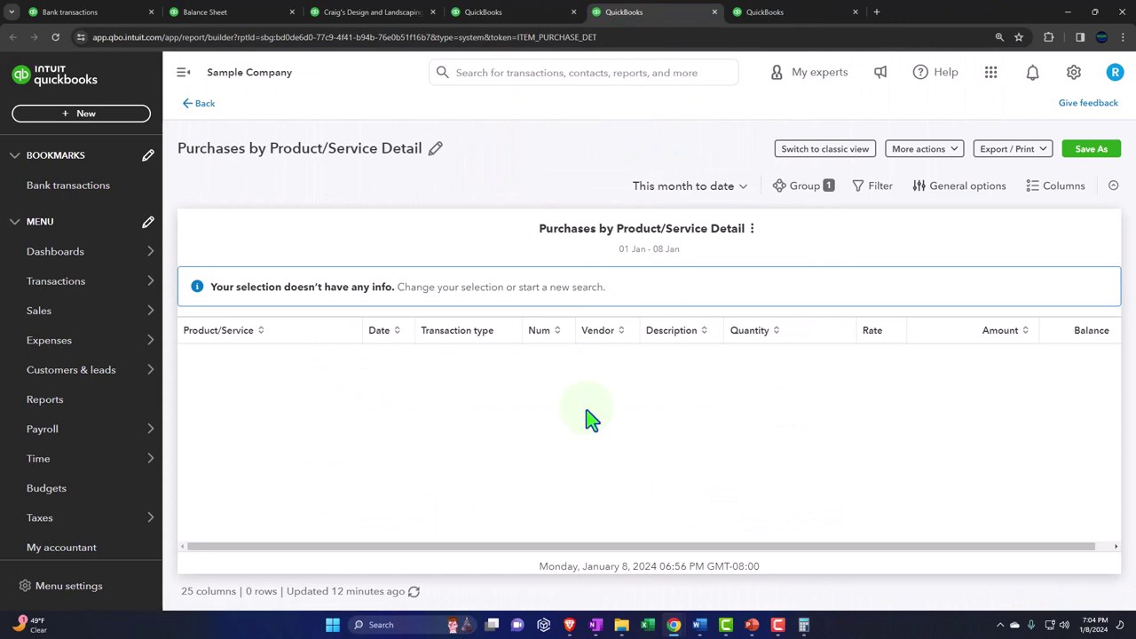
{"action": "left_click", "coordinate": [712, 197]}
{"action": "left_click", "coordinate": [679, 220]}
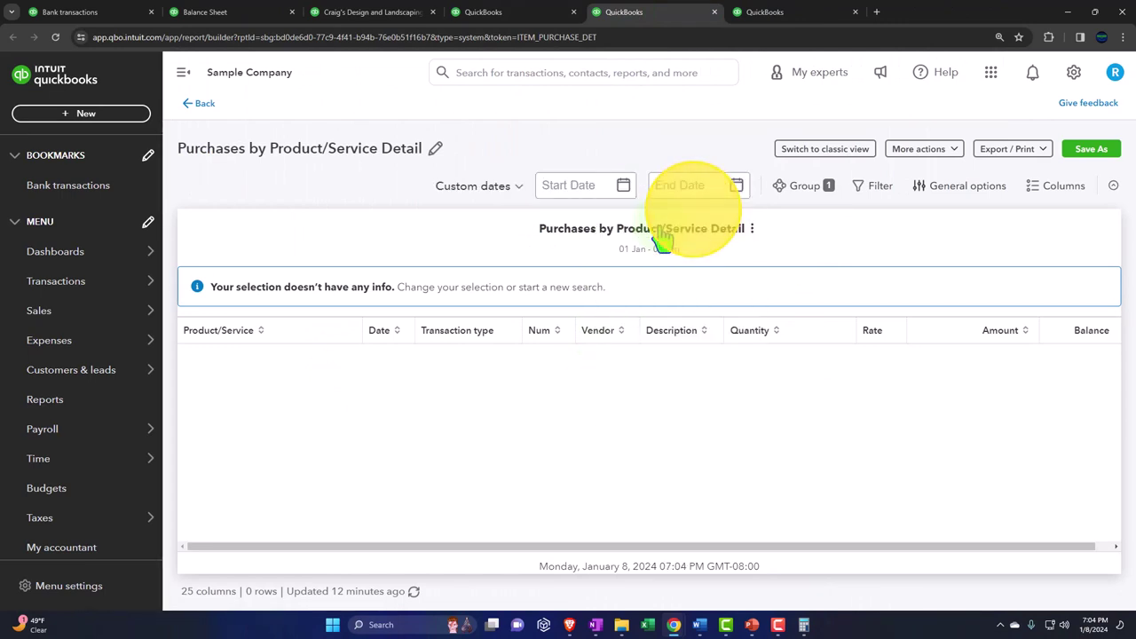
{"action": "left_click", "coordinate": [587, 185]}
{"action": "type", "text": "01/01/2023"}
{"action": "key", "text": "Tab"}
{"action": "type", "text": "12/31/2023"}
{"action": "key", "text": "Tab"}
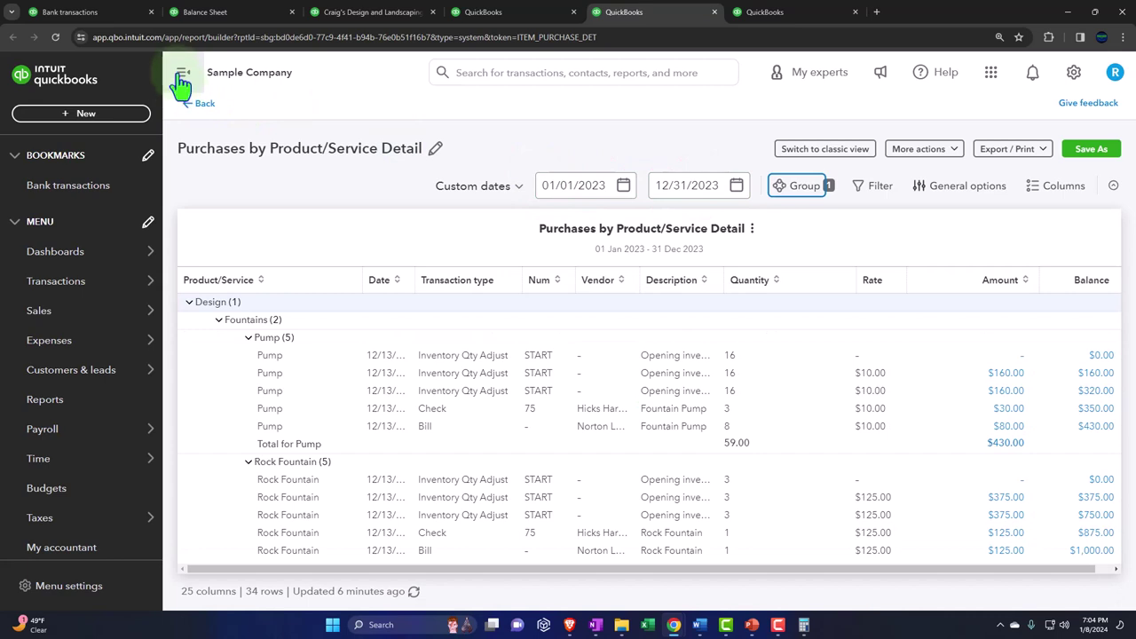
{"action": "left_click", "coordinate": [181, 75]}
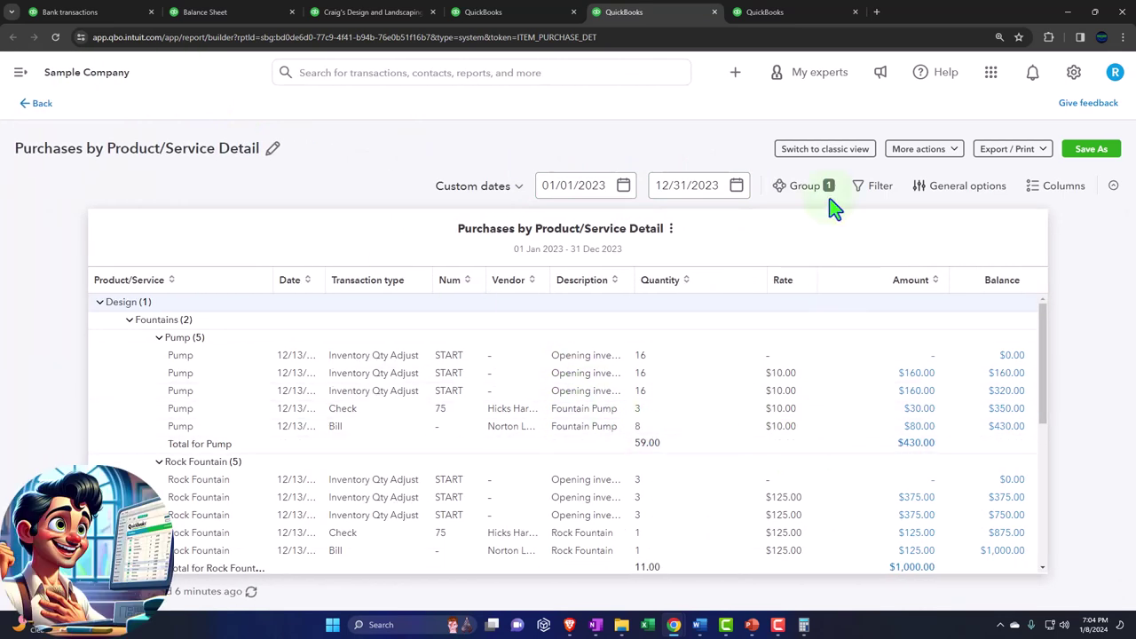
Set custom dates 01/01/2023 to 12/31/2023 for the Purchases by Vendor Detail report and hide the navigation menu.
{"action": "left_click", "coordinate": [769, 16]}
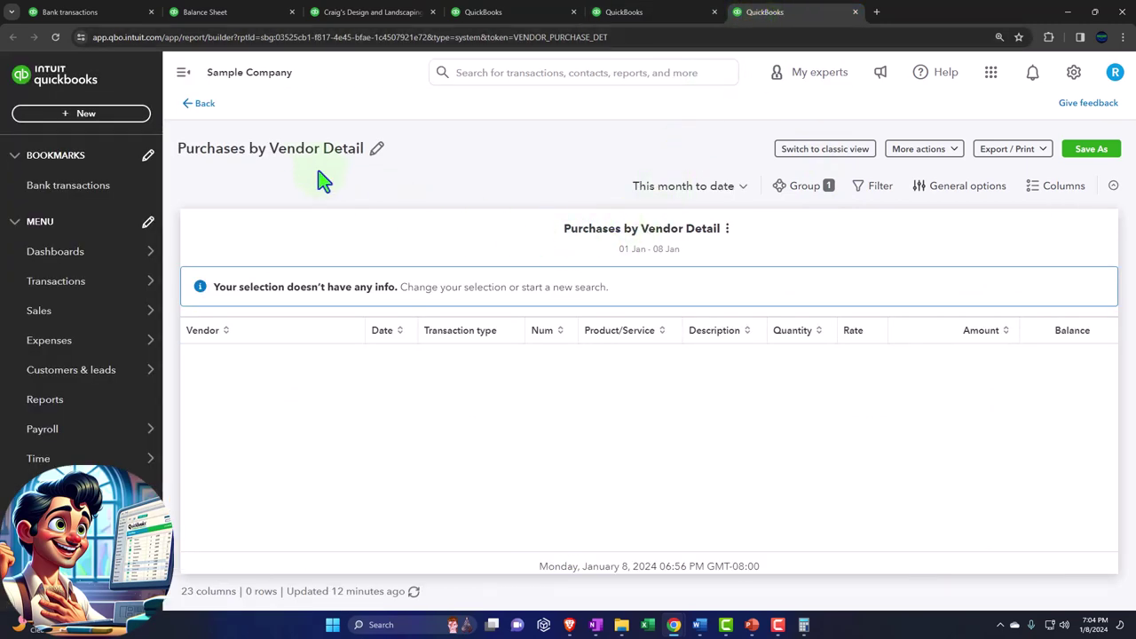
{"action": "left_click", "coordinate": [181, 72]}
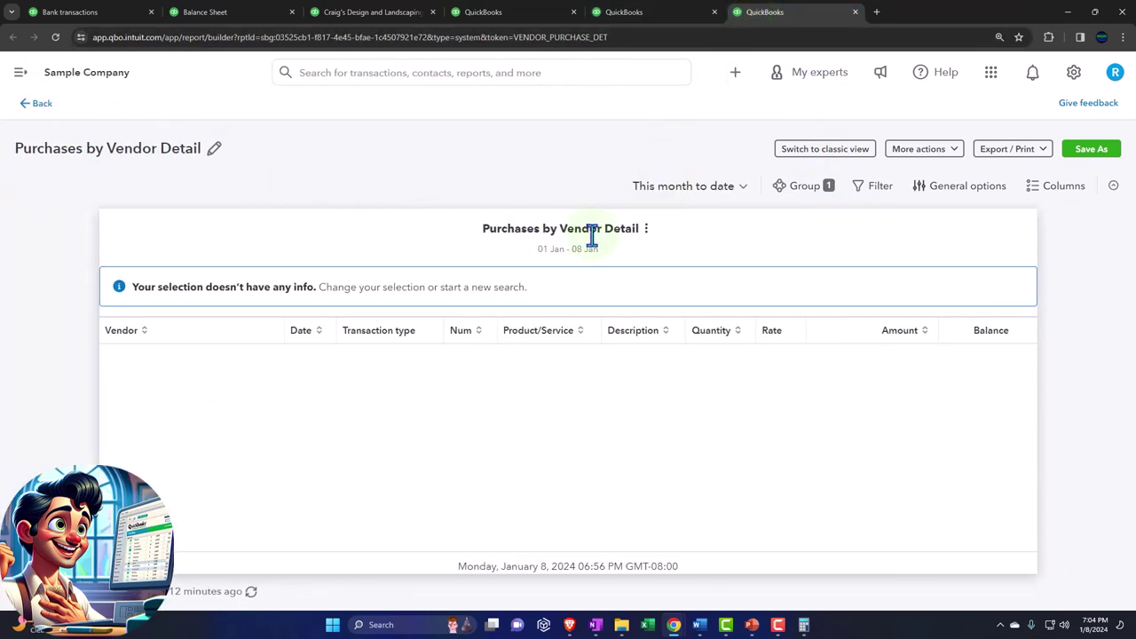
{"action": "left_click", "coordinate": [724, 189]}
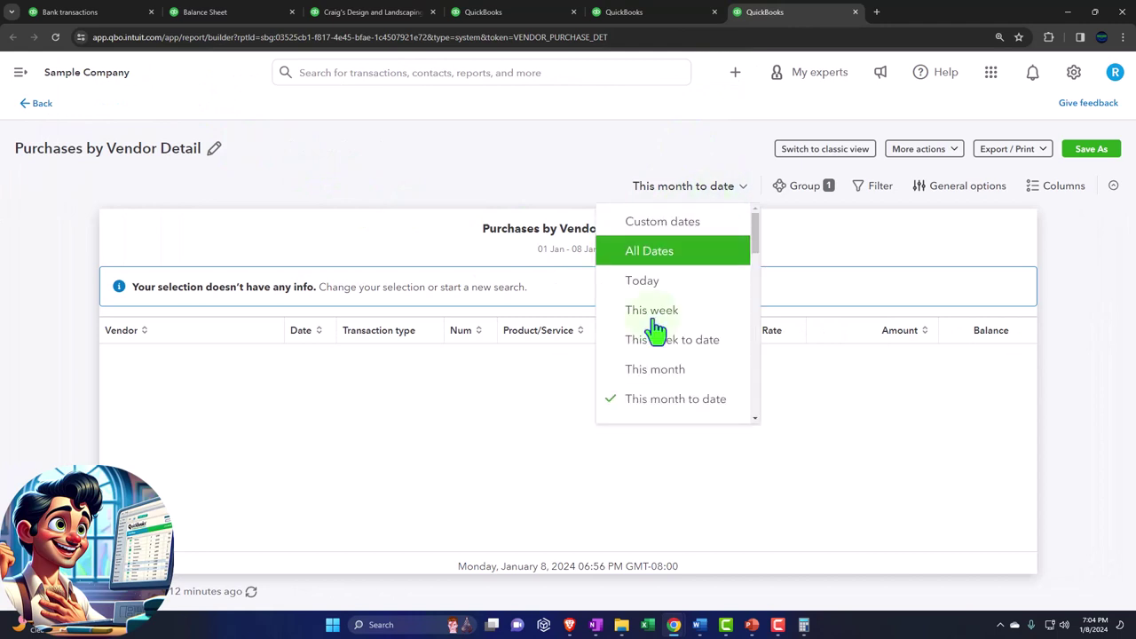
{"action": "left_click", "coordinate": [651, 223]}
{"action": "left_click", "coordinate": [575, 186]}
{"action": "type", "text": "01/01/2023"}
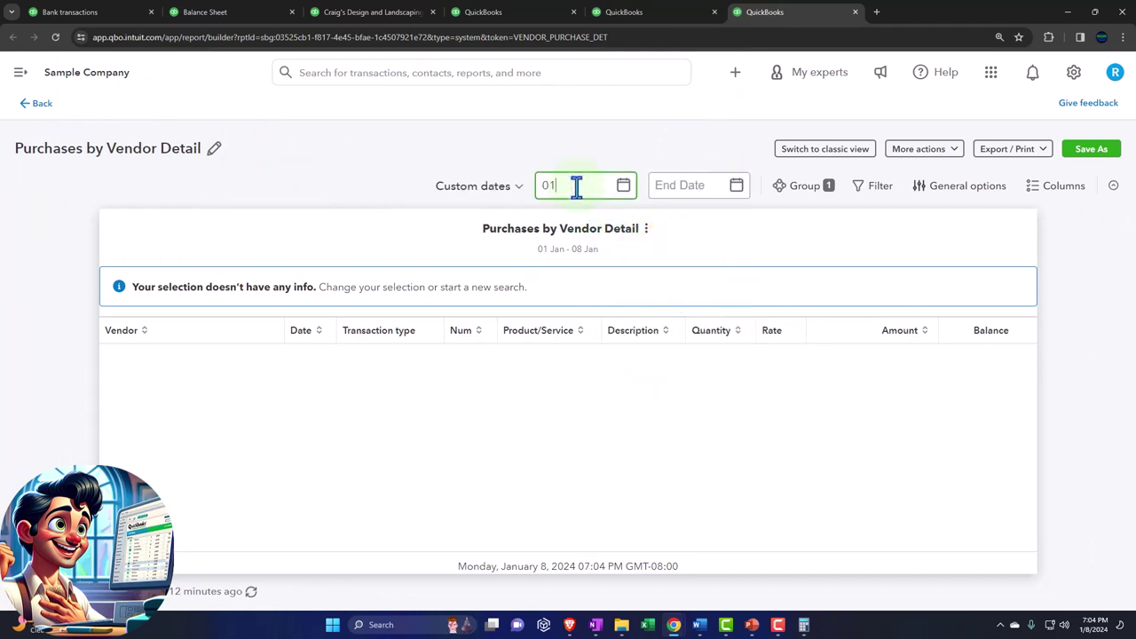
{"action": "key", "text": "Tab"}
{"action": "type", "text": "12/31/2023"}
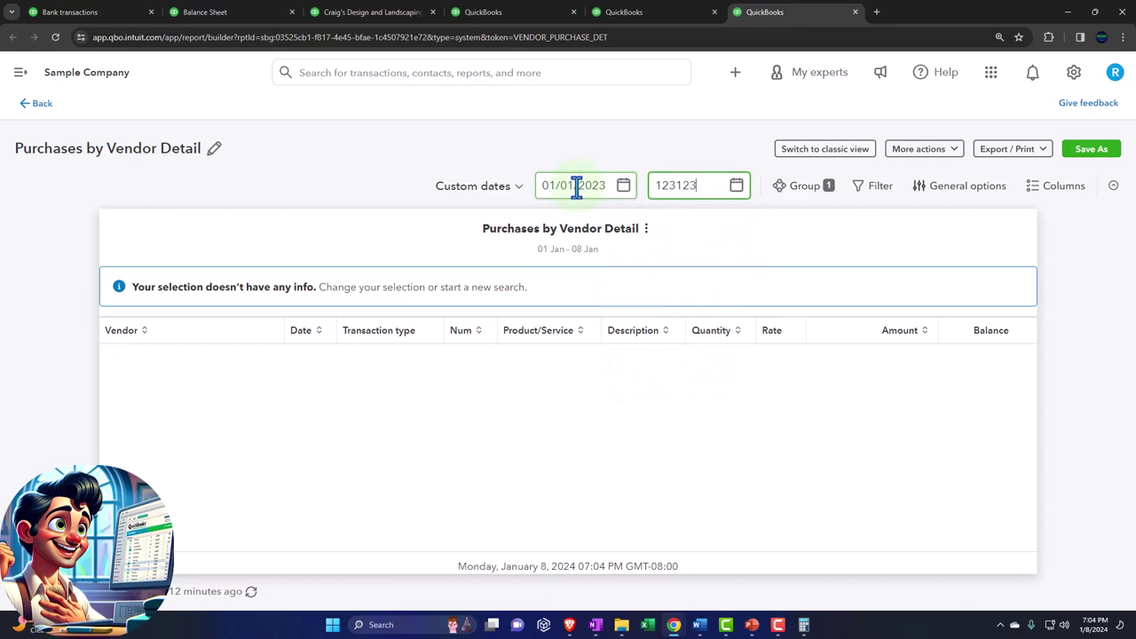
{"action": "key", "text": "Tab"}
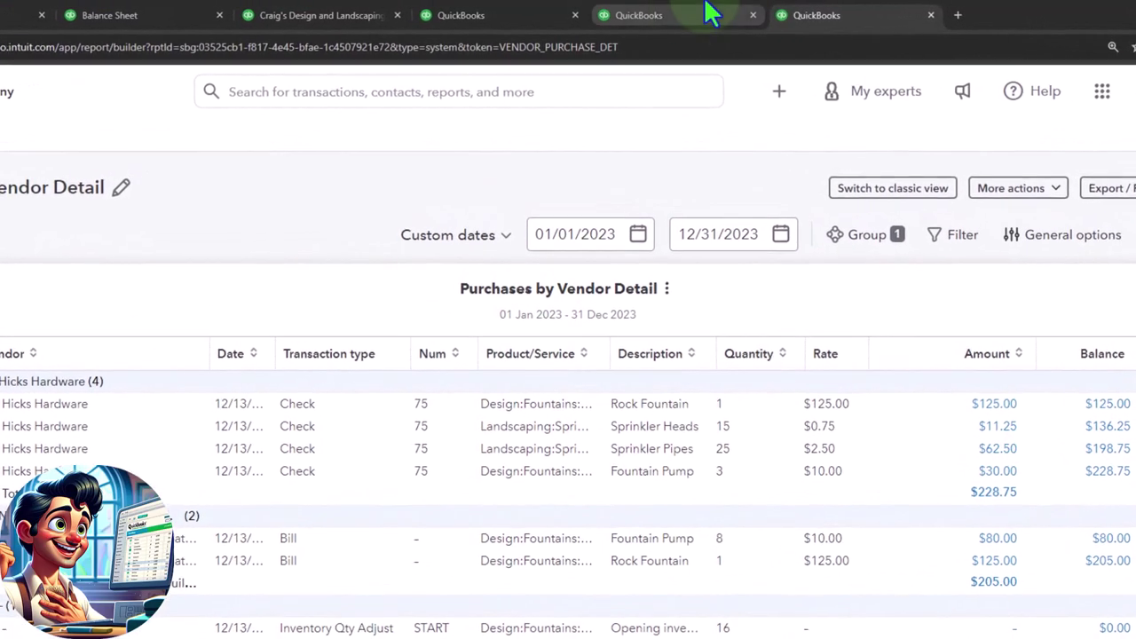
Compare the Purchases by Product/Service Detail report with the Expenses by Vendor Summary.
{"action": "left_click", "coordinate": [697, 10]}
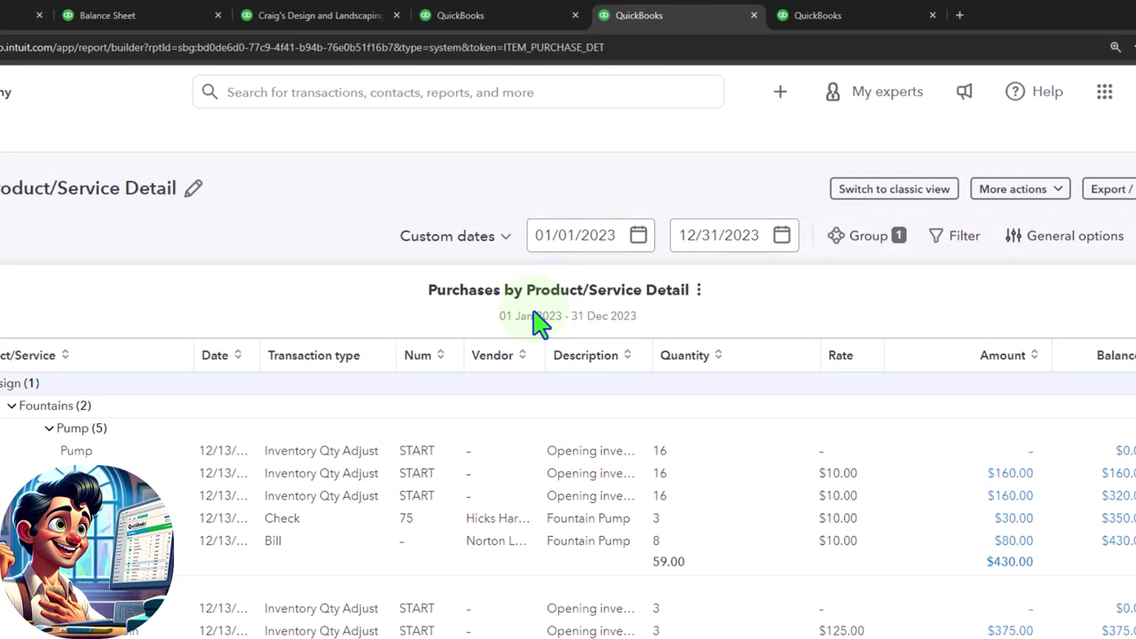
{"action": "left_click", "coordinate": [535, 313]}
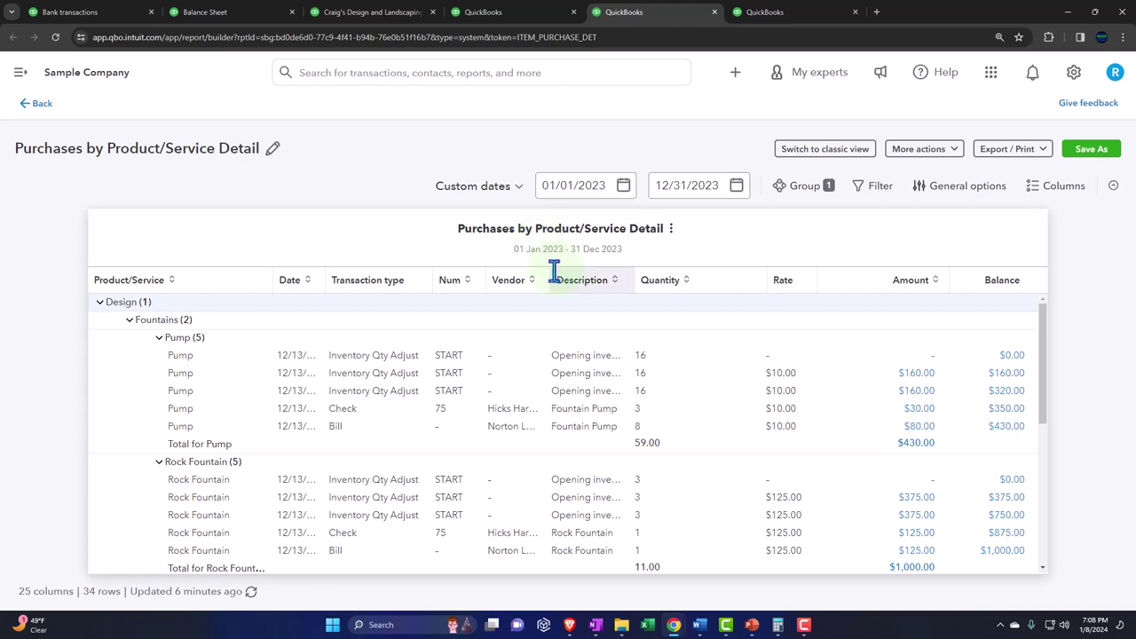
{"action": "left_click", "coordinate": [483, 12]}
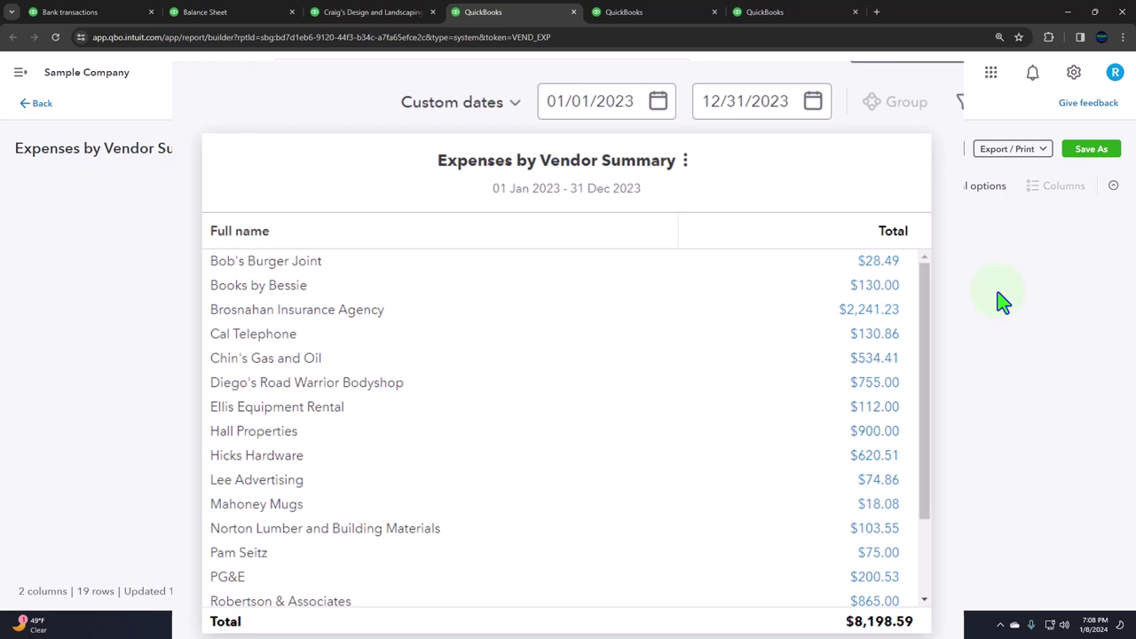
{"action": "left_click", "coordinate": [644, 12]}
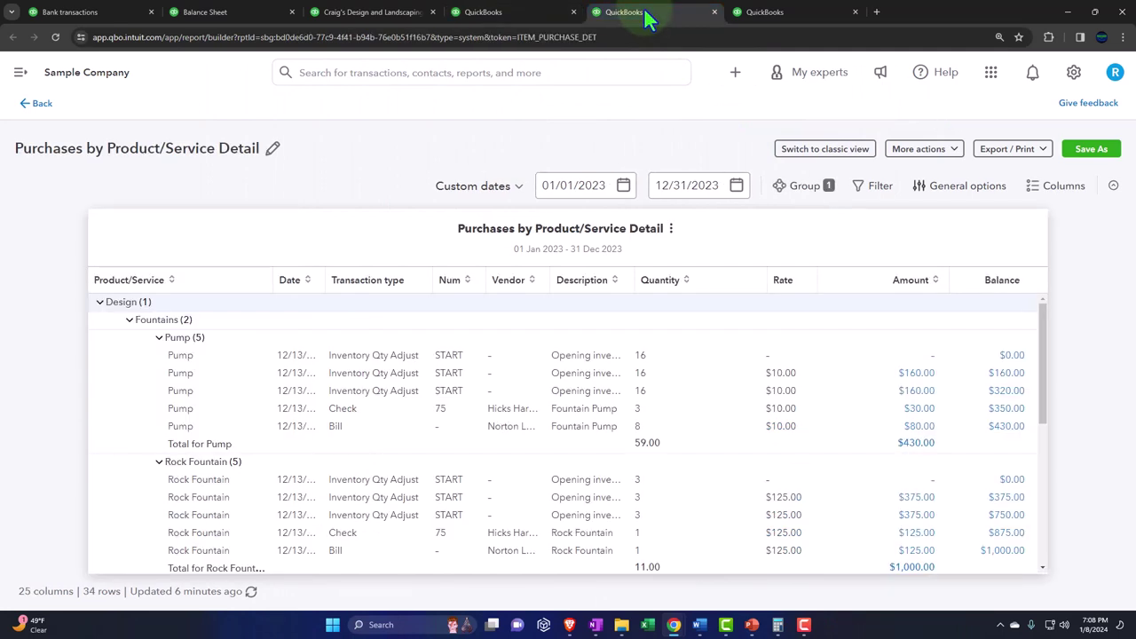
Open the Products and Services list under Sales, hide the navigation menu and review the listed items.
{"action": "left_click", "coordinate": [102, 13]}
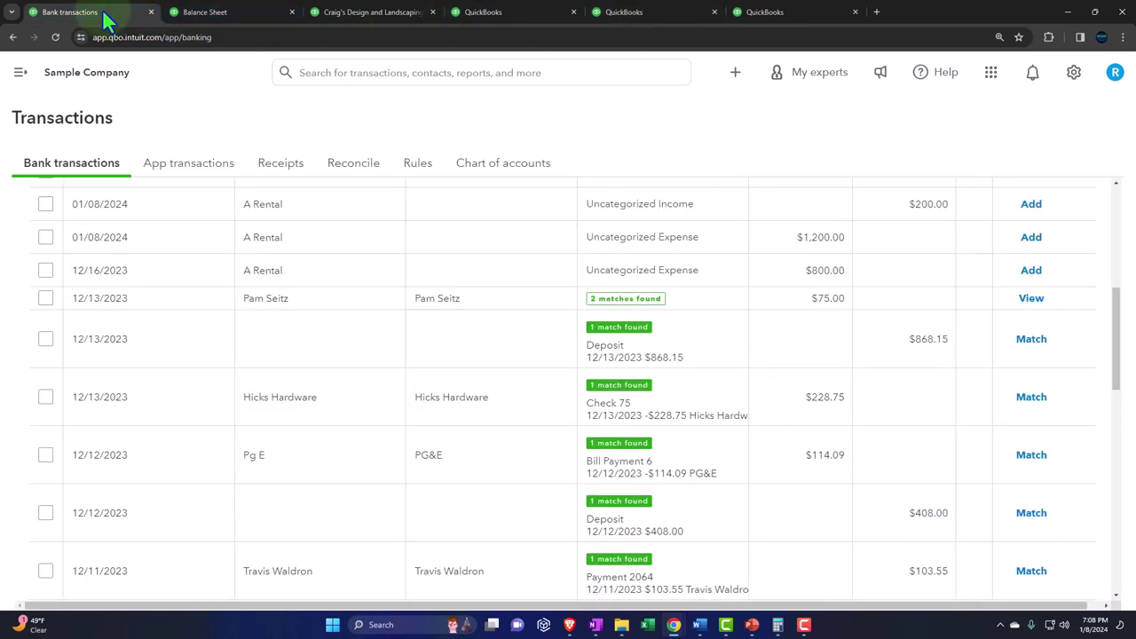
{"action": "left_click", "coordinate": [20, 72]}
{"action": "left_click", "coordinate": [80, 282]}
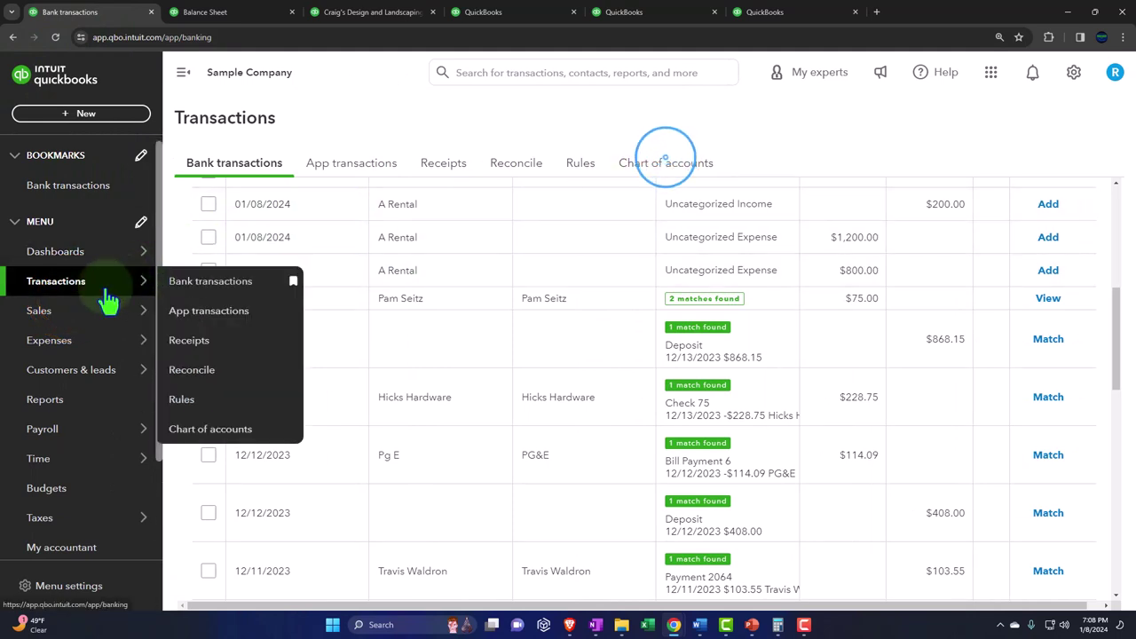
{"action": "left_click", "coordinate": [69, 324]}
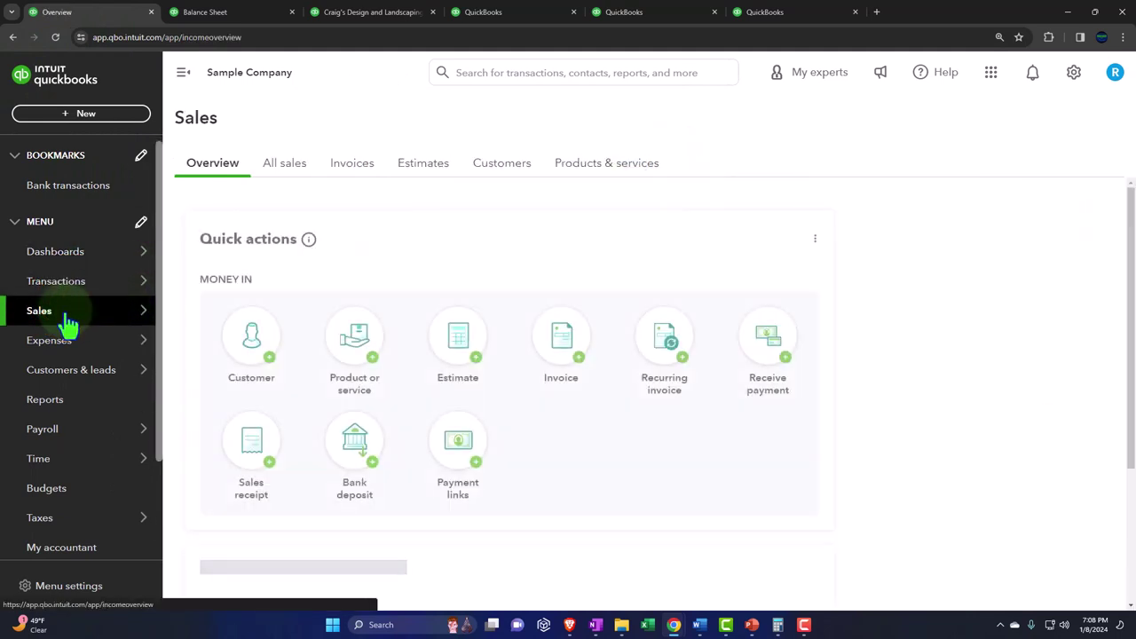
{"action": "left_click", "coordinate": [603, 173]}
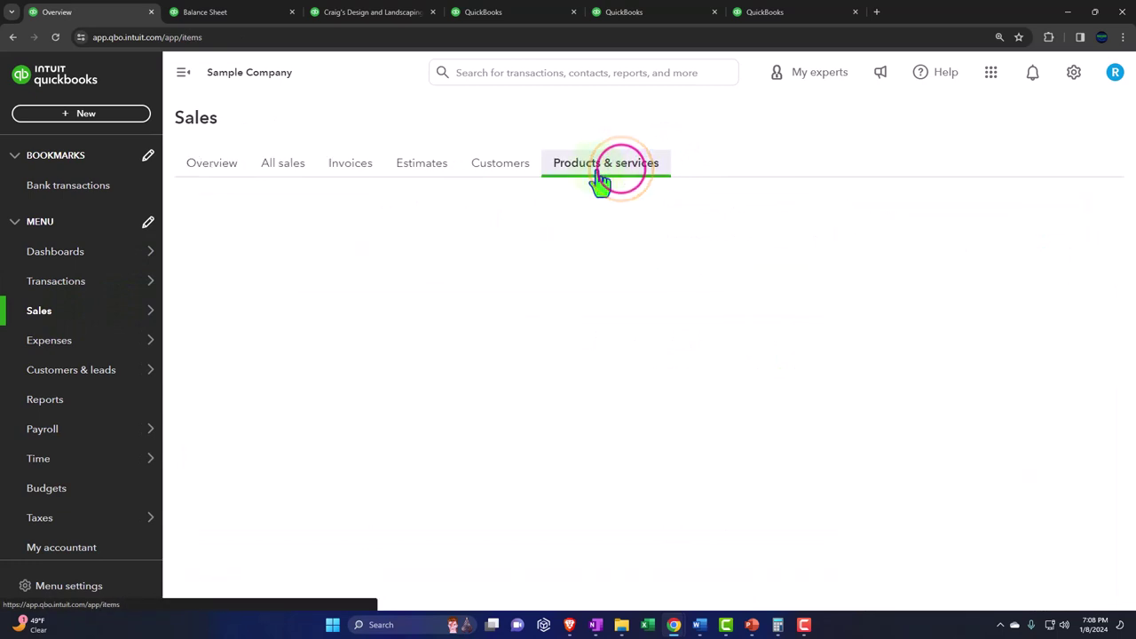
{"action": "left_click", "coordinate": [183, 75]}
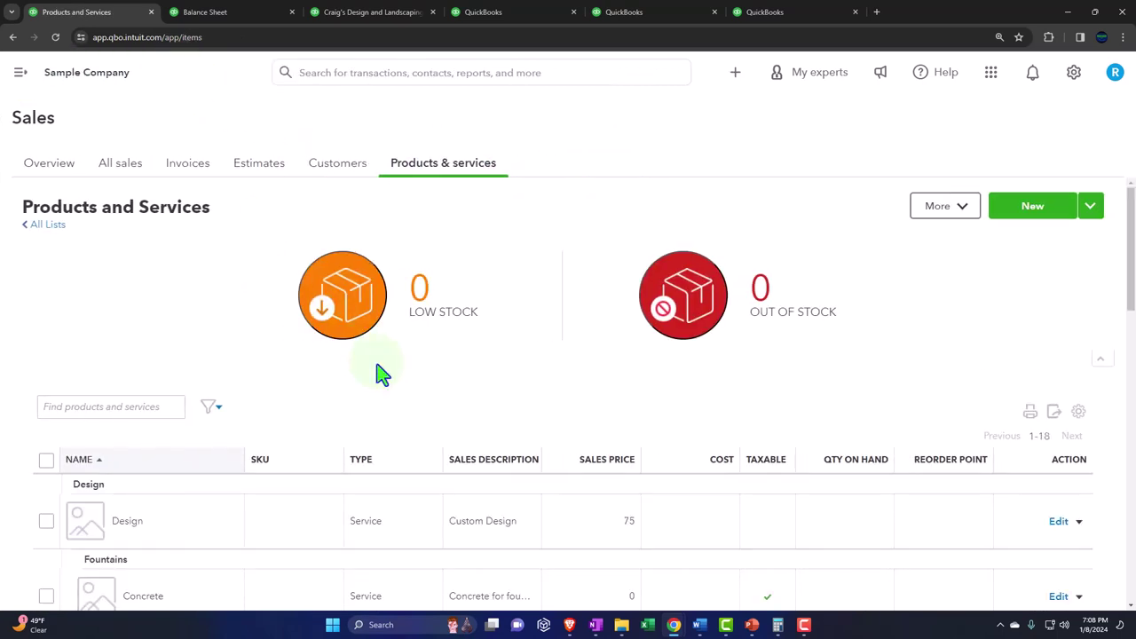
{"action": "scroll", "coordinate": [376, 373], "scroll_direction": "down", "scroll_amount": 3}
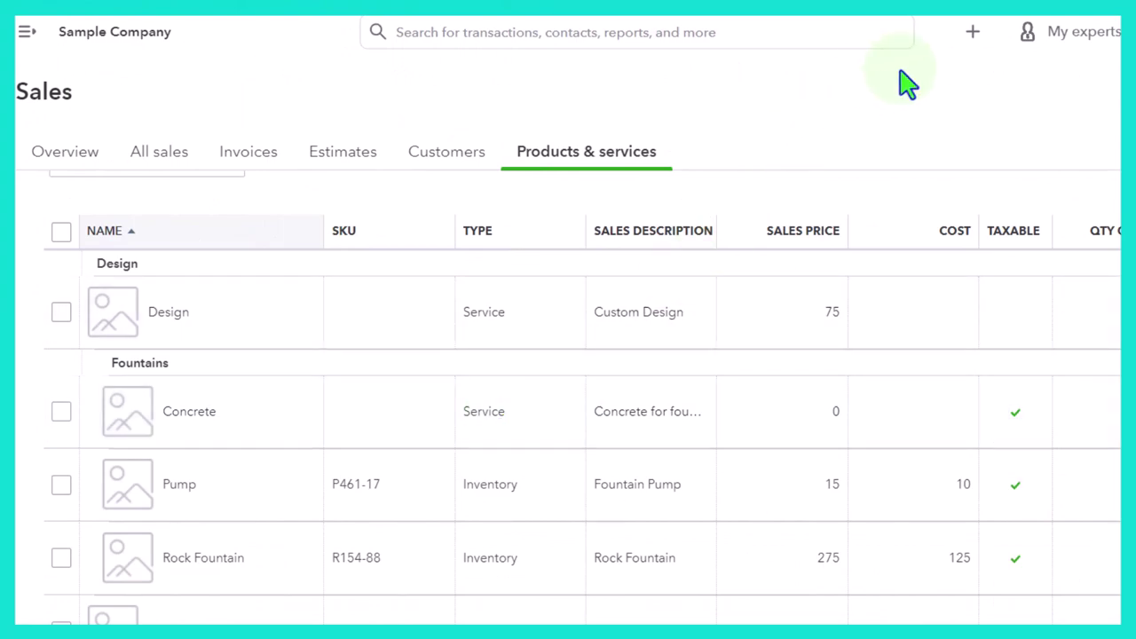
Start a blank expense form and look through the category choices for its first line.
{"action": "left_click", "coordinate": [972, 36]}
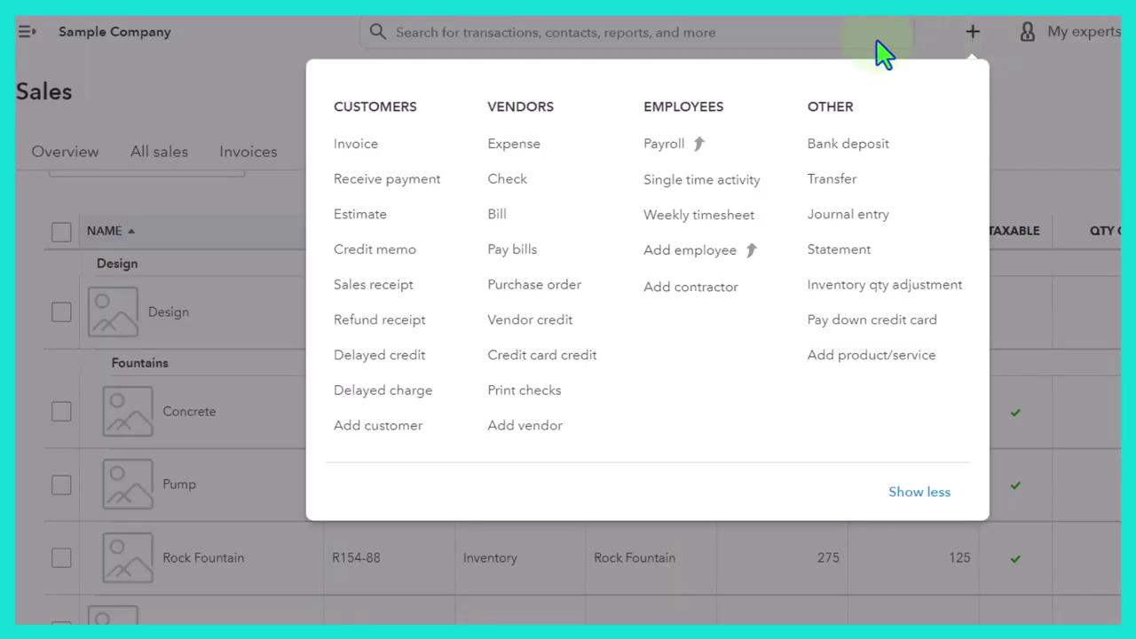
{"action": "left_click", "coordinate": [391, 151]}
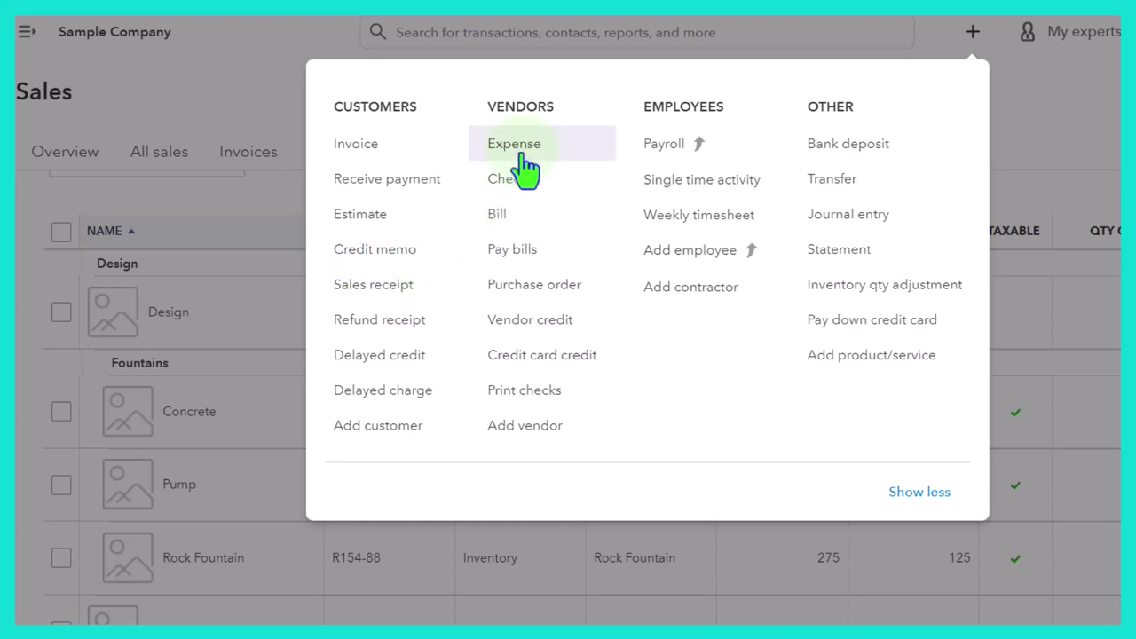
{"action": "left_click", "coordinate": [391, 160]}
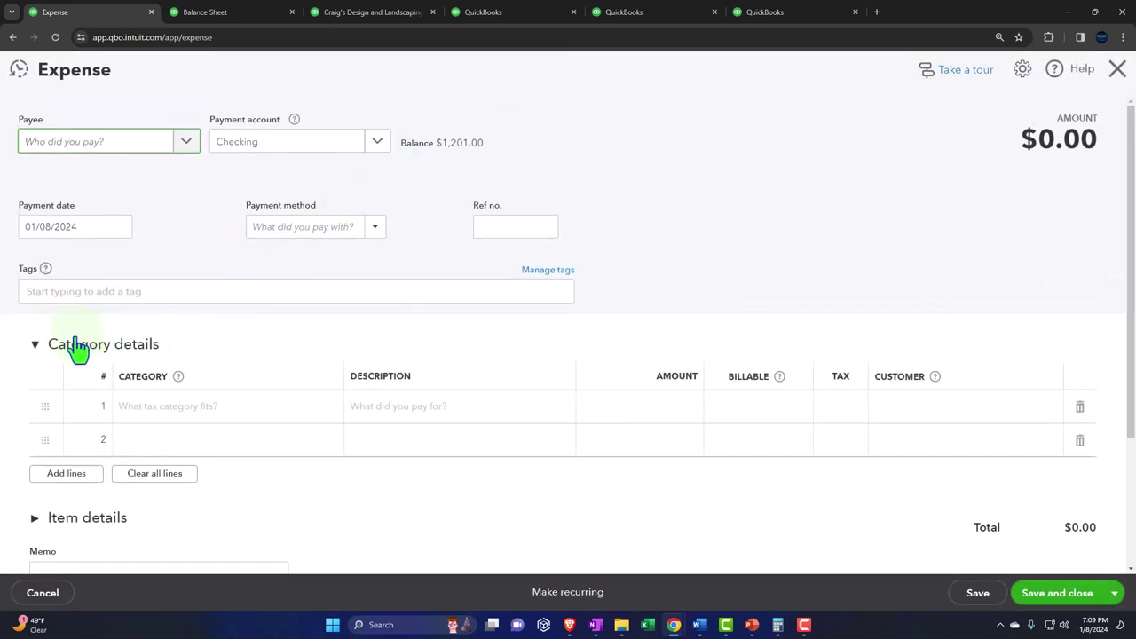
{"action": "left_click", "coordinate": [293, 407]}
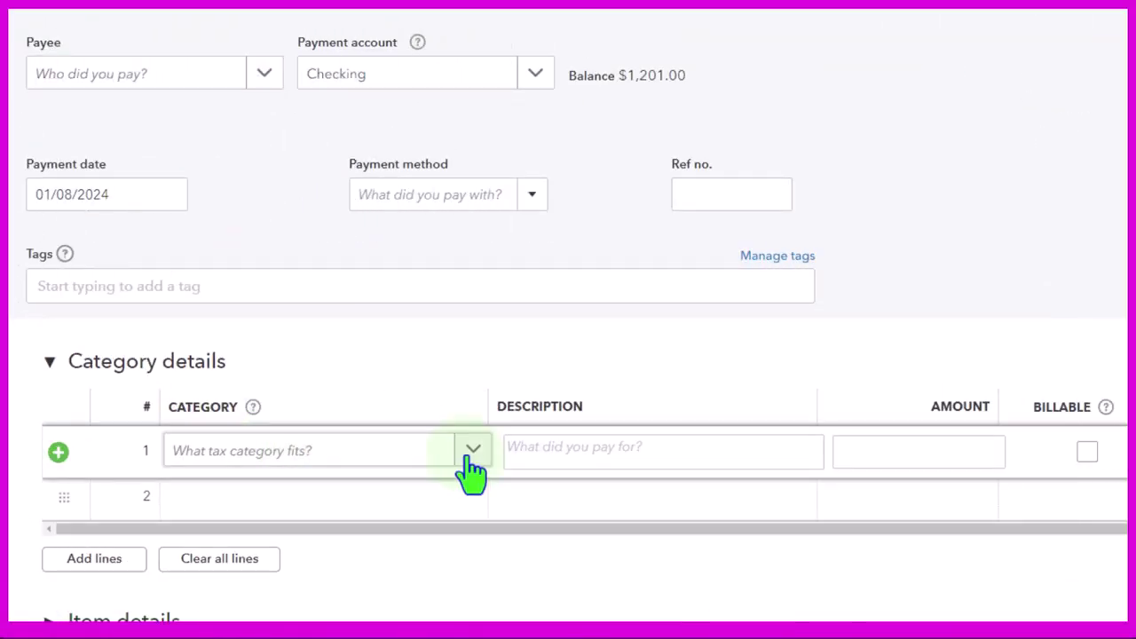
{"action": "left_click", "coordinate": [473, 451]}
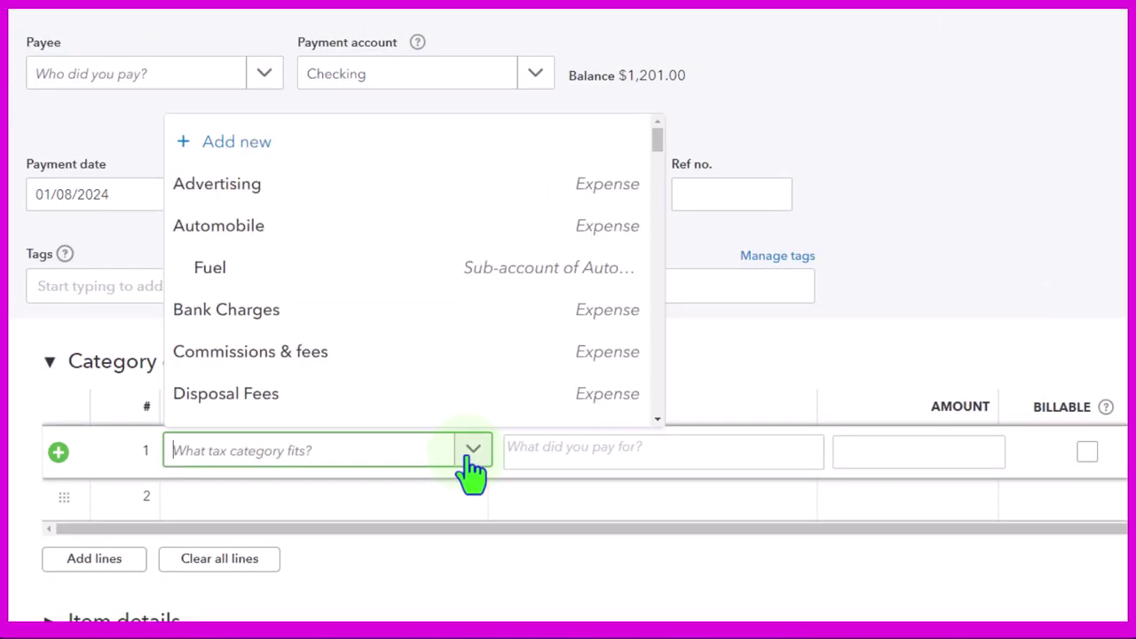
{"action": "left_click", "coordinate": [472, 450]}
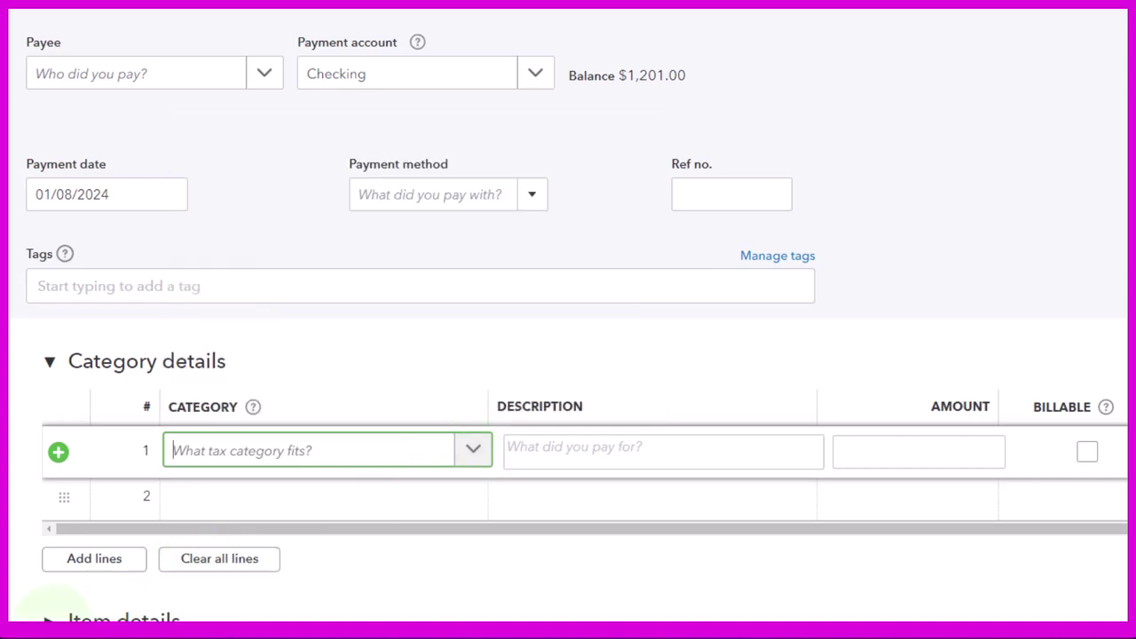
Expand the expense form's item details to view its product lines, and close the form without saving.
{"action": "left_click", "coordinate": [124, 559]}
{"action": "scroll", "coordinate": [128, 568], "scroll_direction": "down", "scroll_amount": 3}
{"action": "scroll", "coordinate": [142, 552], "scroll_direction": "down", "scroll_amount": 2}
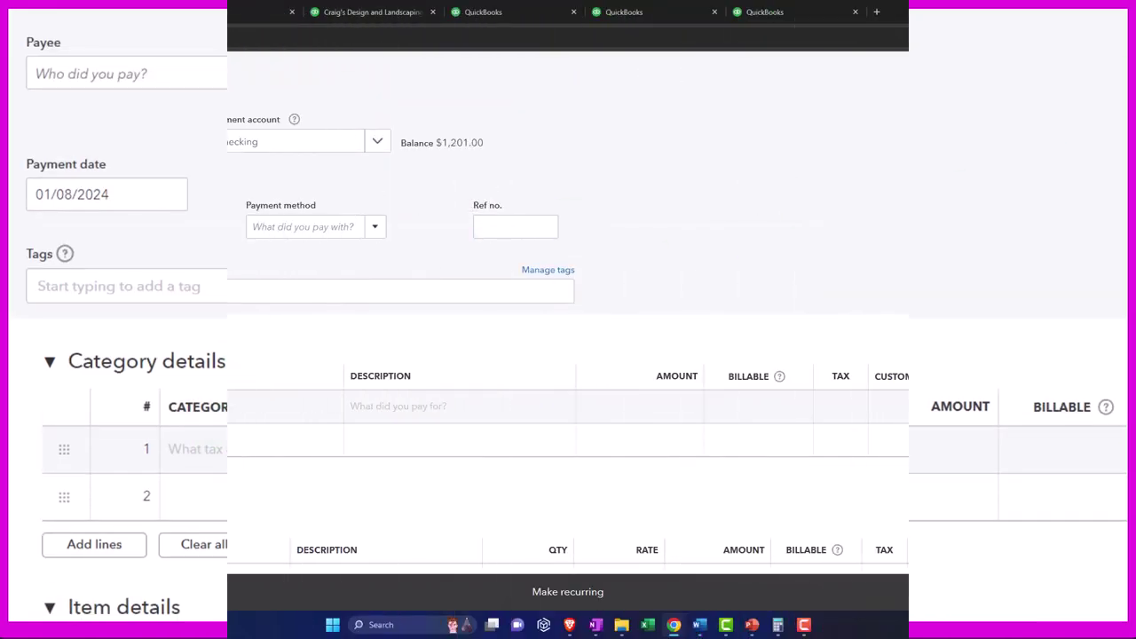
{"action": "left_click", "coordinate": [1117, 68]}
{"action": "left_click", "coordinate": [502, 359]}
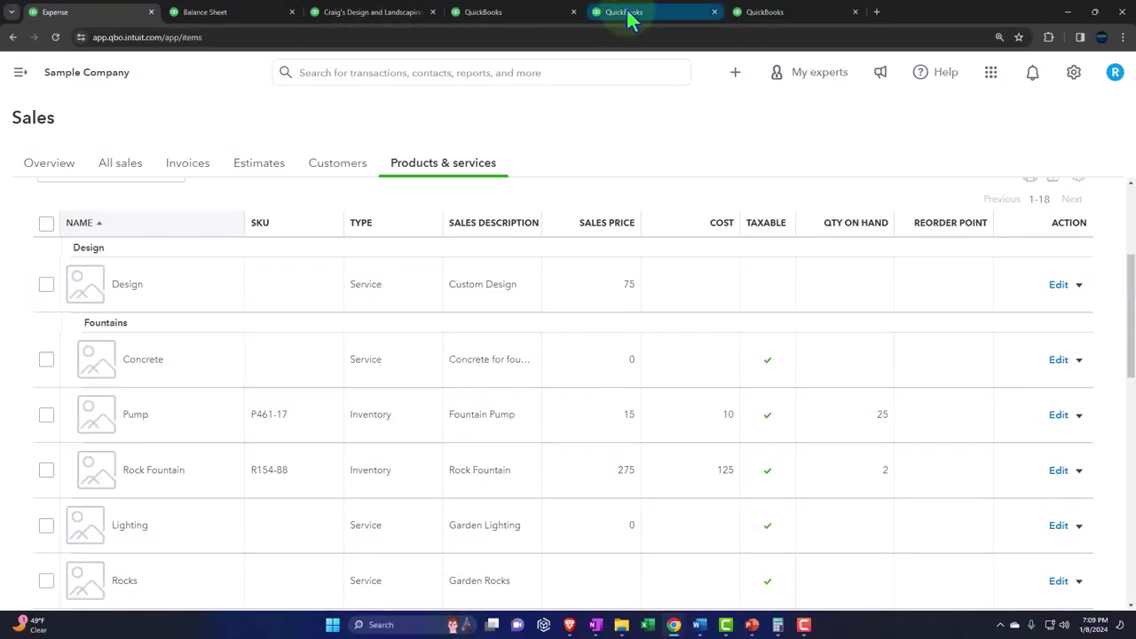
Examine the Design and Landscaping purchases in the Purchases by Product/Service Detail report.
{"action": "left_click", "coordinate": [627, 12]}
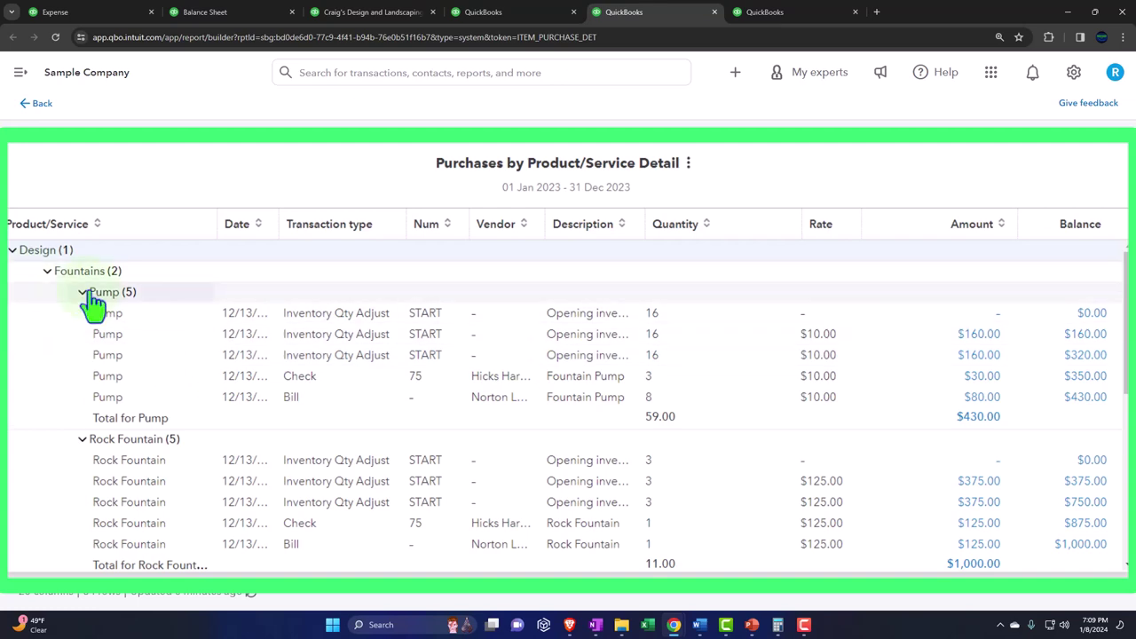
{"action": "scroll", "coordinate": [73, 383], "scroll_direction": "down", "scroll_amount": 1}
{"action": "scroll", "coordinate": [78, 389], "scroll_direction": "down", "scroll_amount": 2}
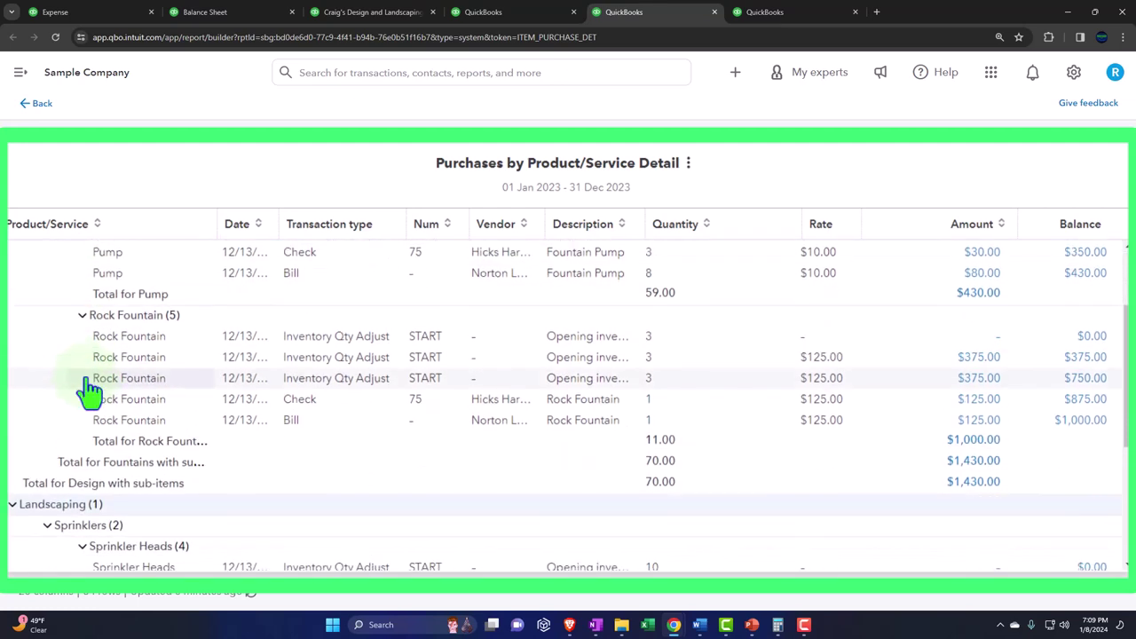
{"action": "scroll", "coordinate": [88, 395], "scroll_direction": "down", "scroll_amount": 1}
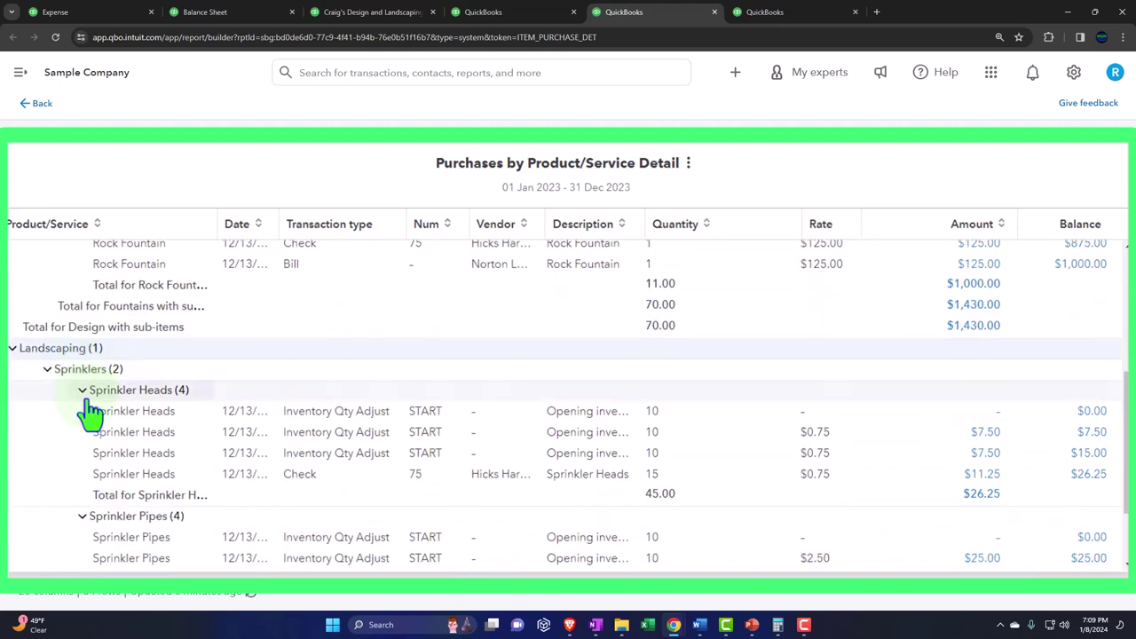
{"action": "scroll", "coordinate": [89, 411], "scroll_direction": "down", "scroll_amount": 2}
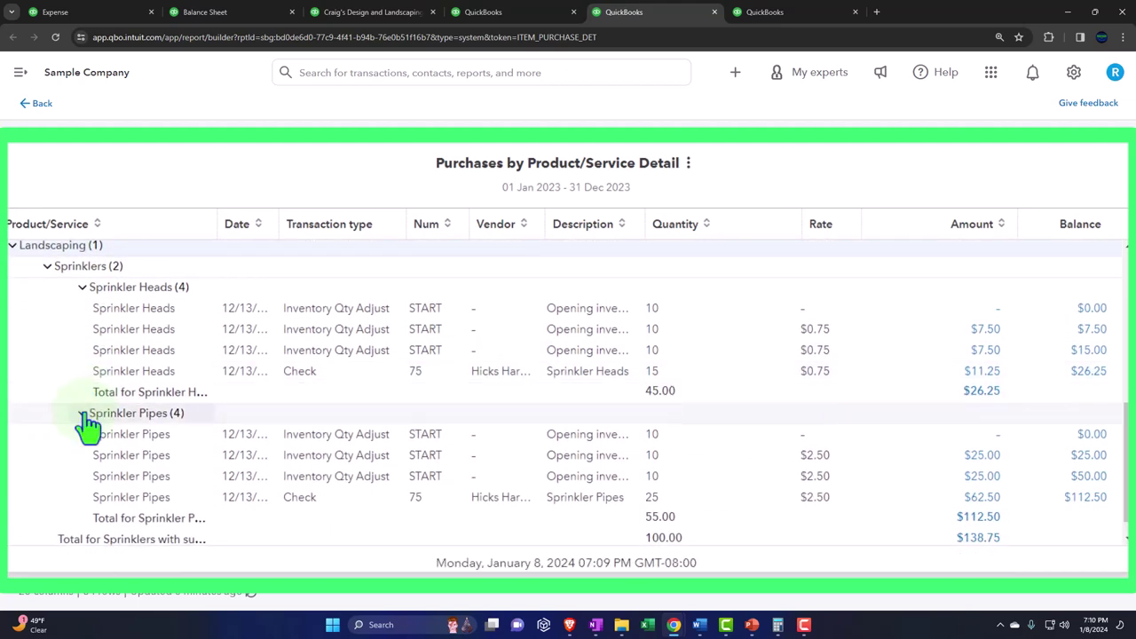
Compare the vendor grouping in Purchases by Vendor Detail with the item grouping in Purchases by Product/Service Detail.
{"action": "left_click", "coordinate": [787, 18]}
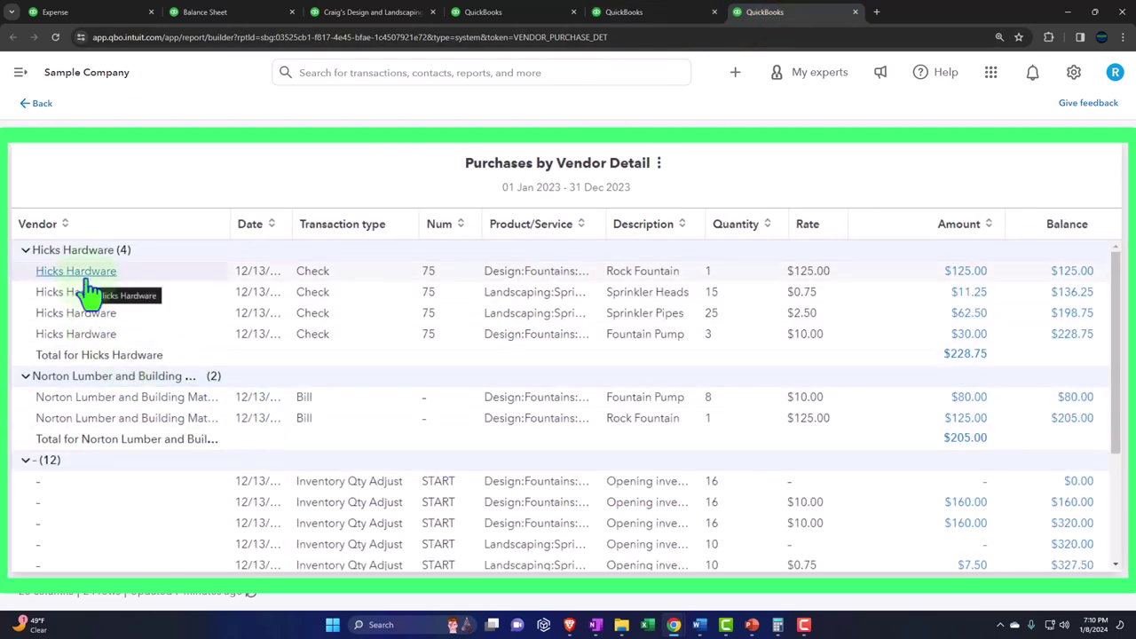
{"action": "left_click", "coordinate": [661, 16]}
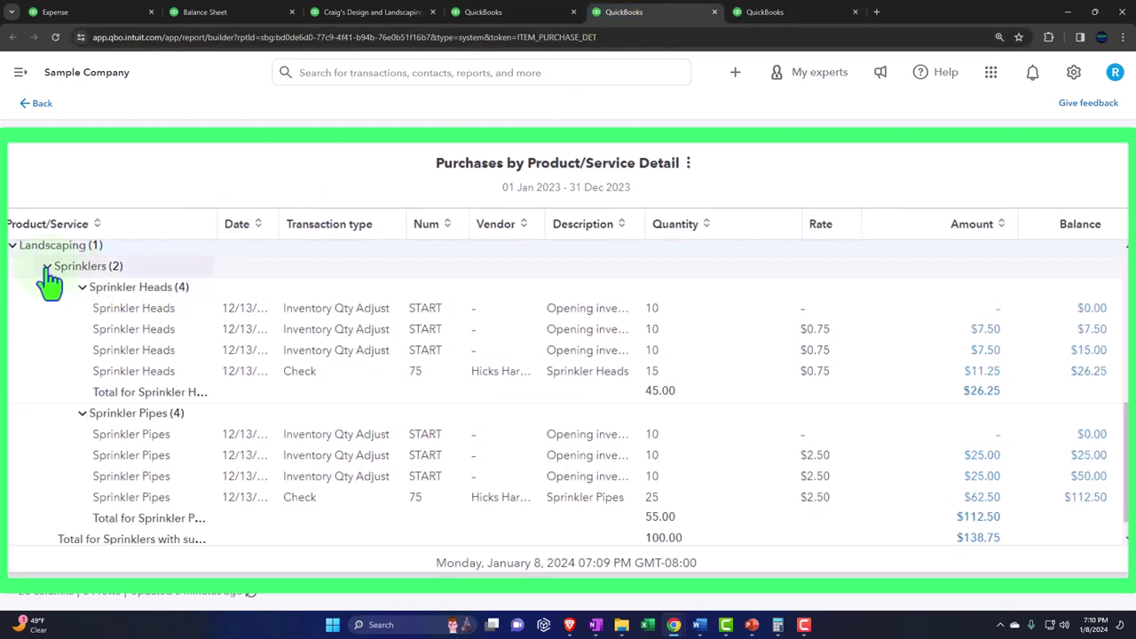
{"action": "scroll", "coordinate": [42, 410], "scroll_direction": "down", "scroll_amount": 1}
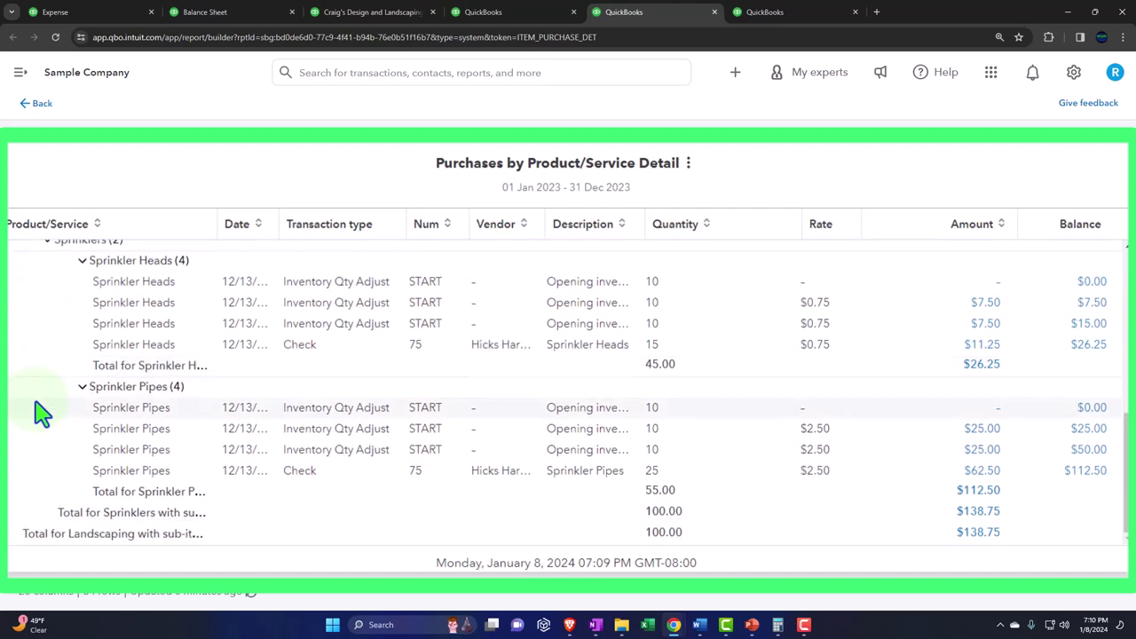
{"action": "scroll", "coordinate": [43, 410], "scroll_direction": "up", "scroll_amount": 5}
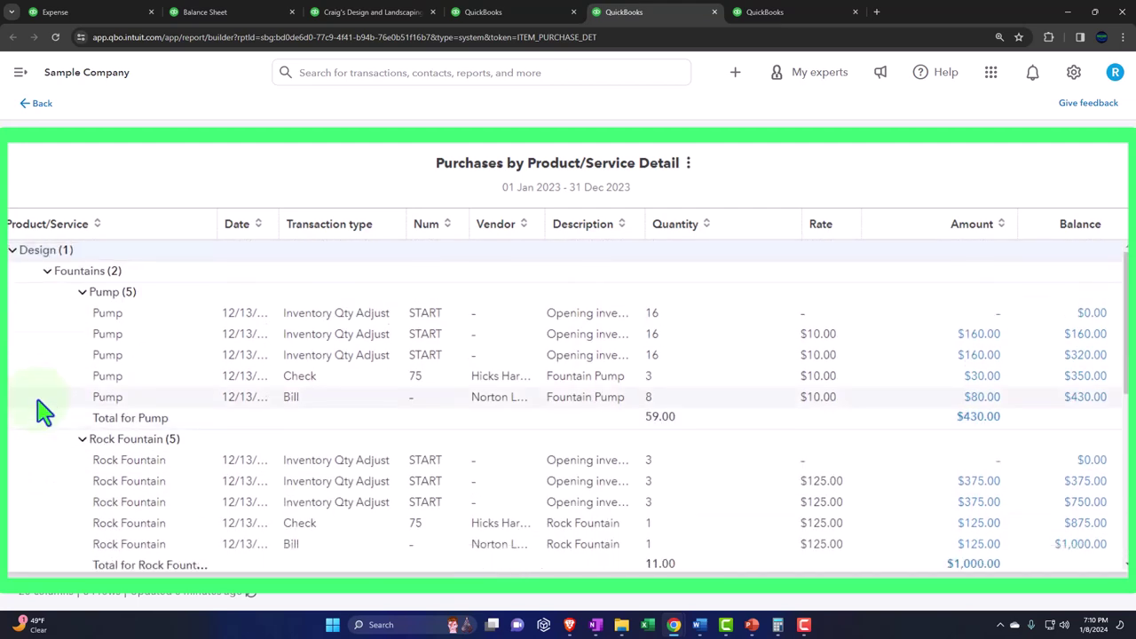
{"action": "left_click", "coordinate": [774, 15]}
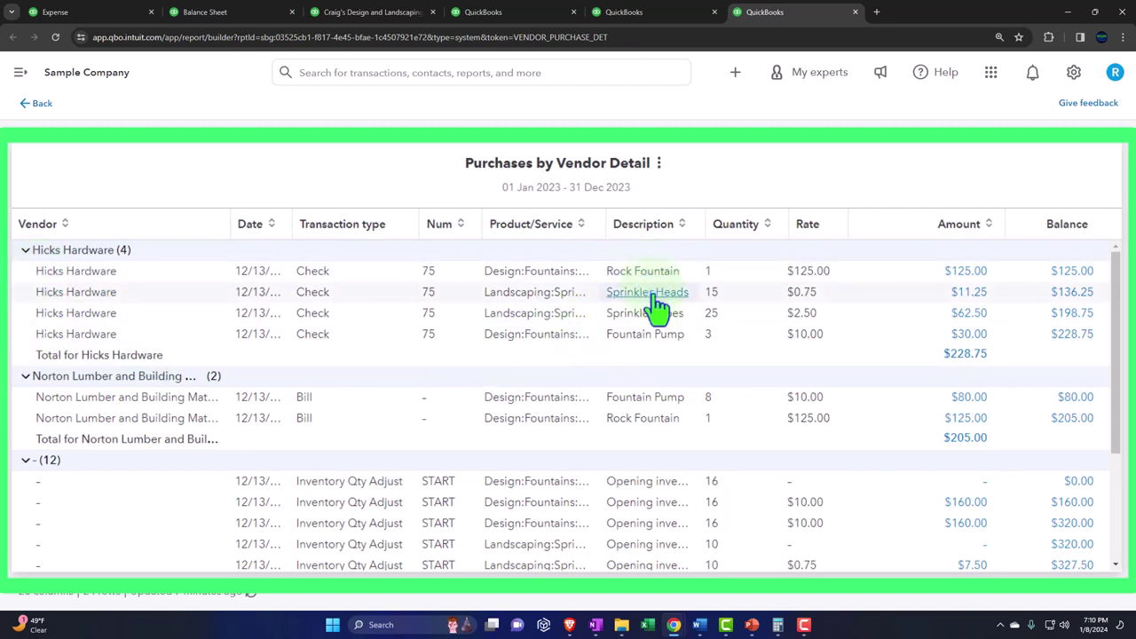
{"action": "scroll", "coordinate": [657, 313], "scroll_direction": "down", "scroll_amount": 3}
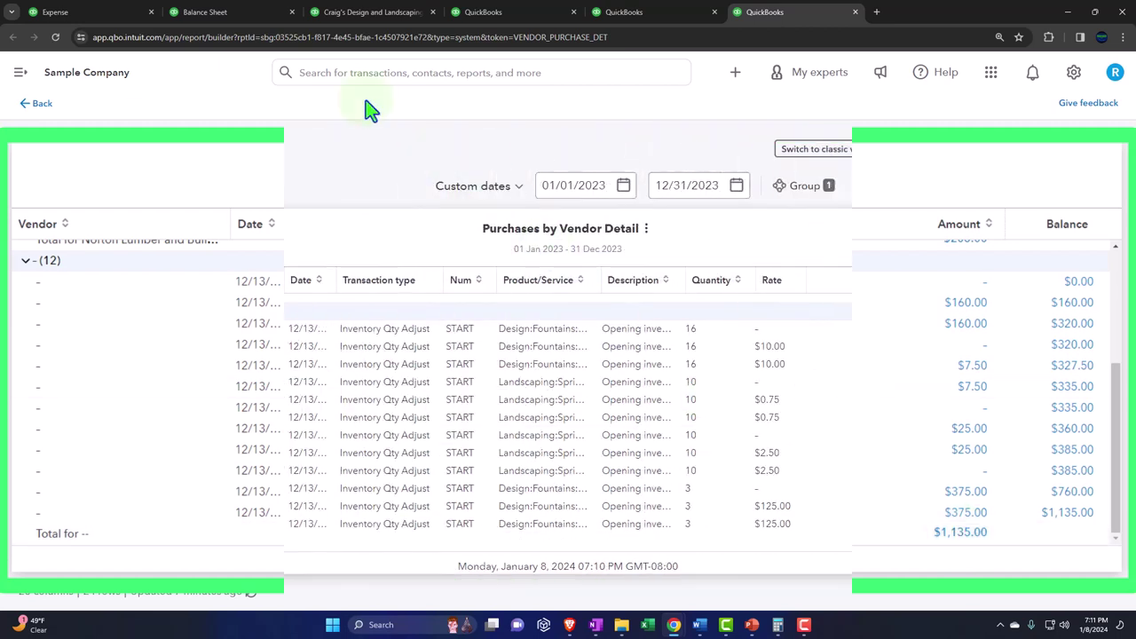
Open the transactions behind the Inventory Asset amount on the Balance Sheet.
{"action": "left_click", "coordinate": [237, 15]}
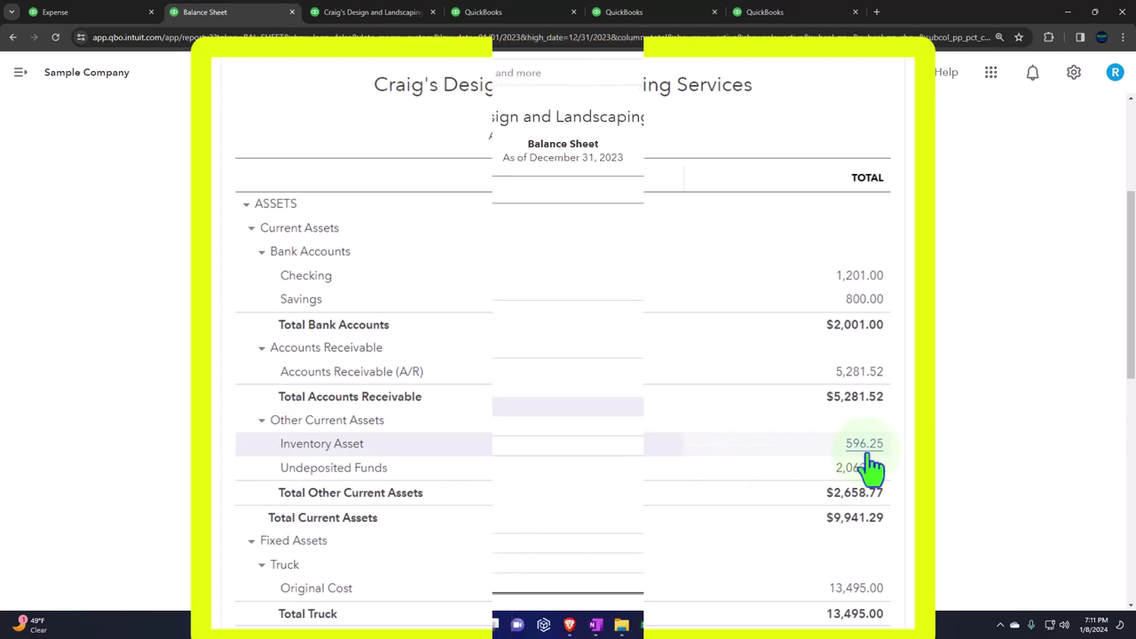
{"action": "left_click", "coordinate": [806, 424]}
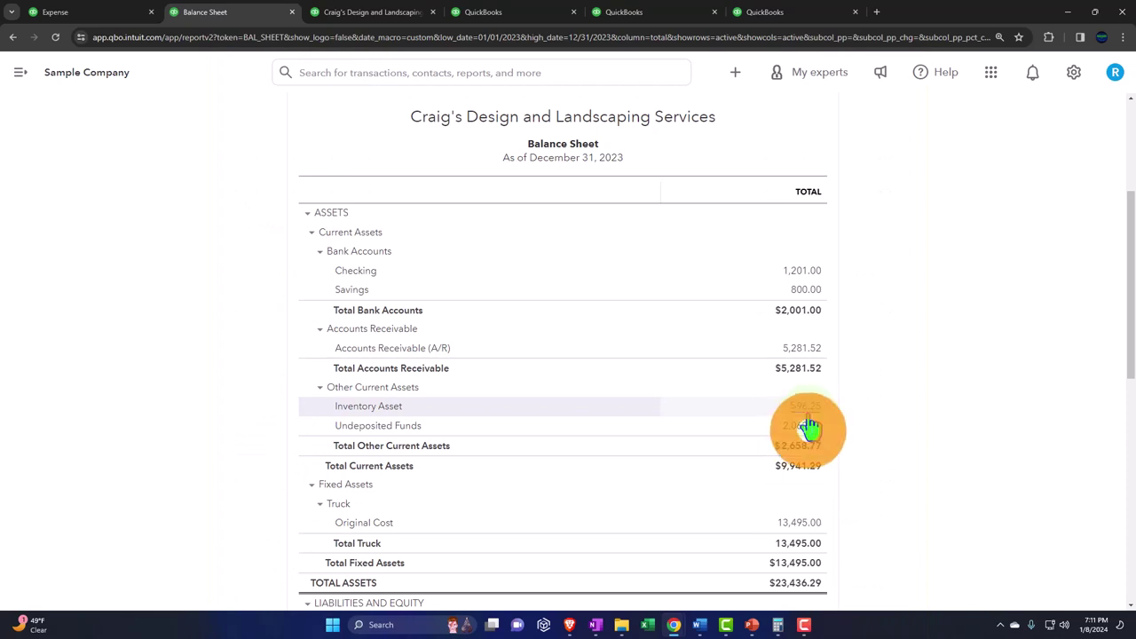